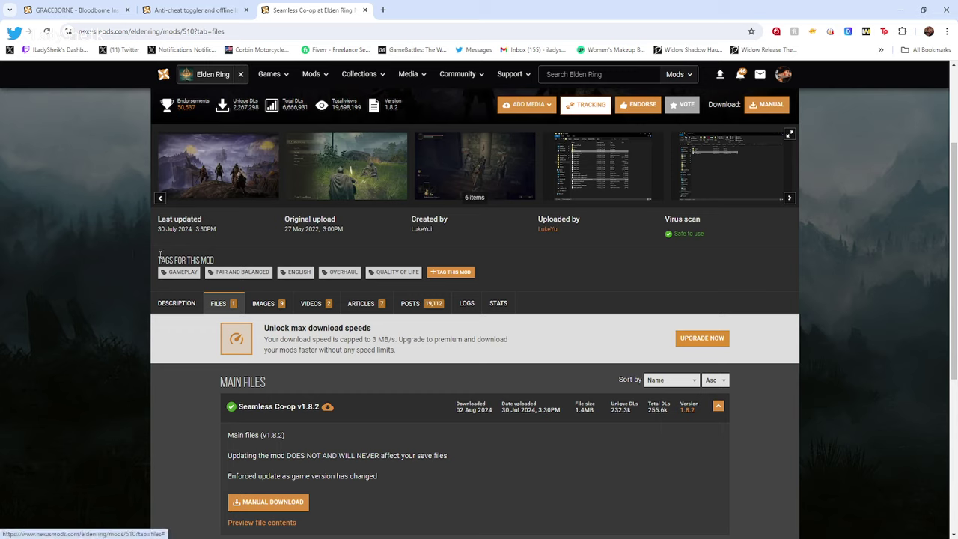
Look over the Seamless Co-op v1.8.2 files listing, then move on to the Graceborne mod page
scroll(177, 399, "down", 1)
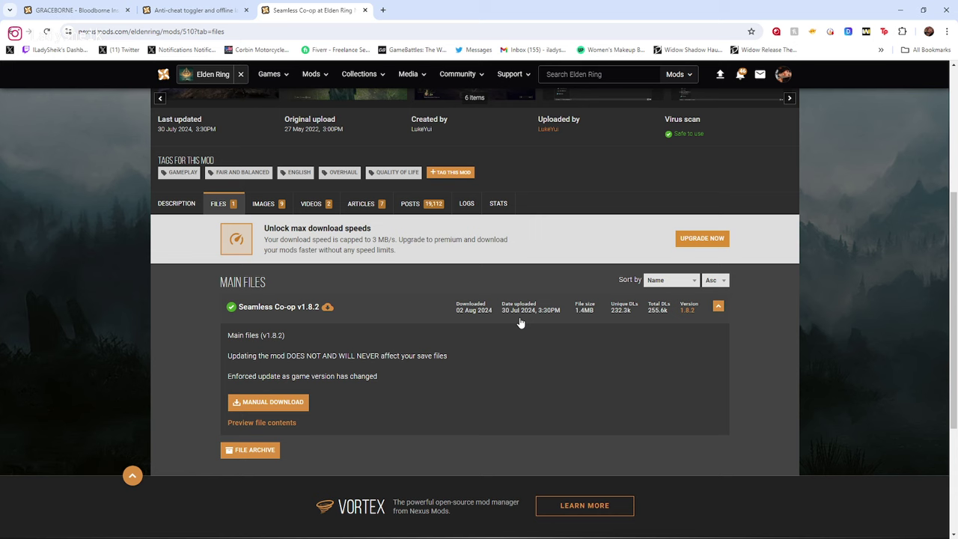
scroll(291, 295, "up", 1)
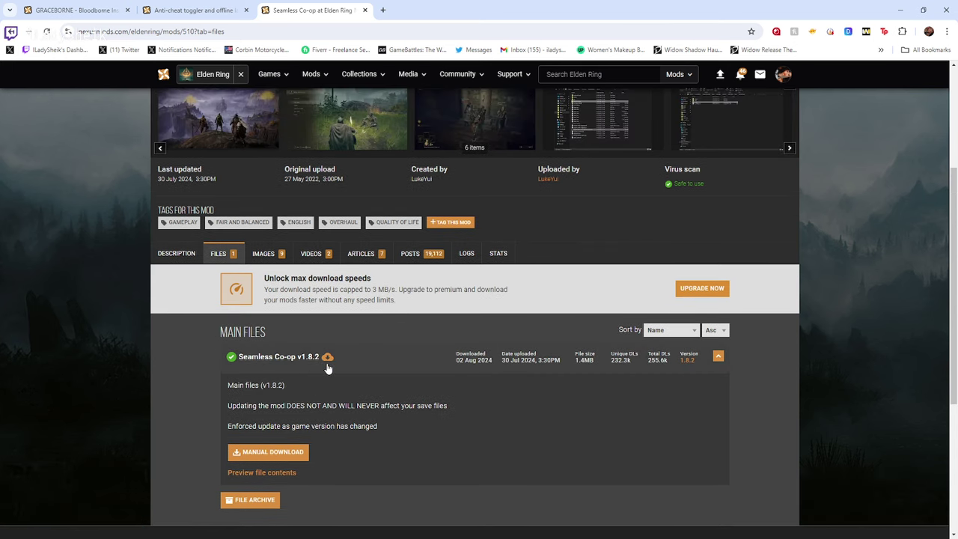
left_click(82, 11)
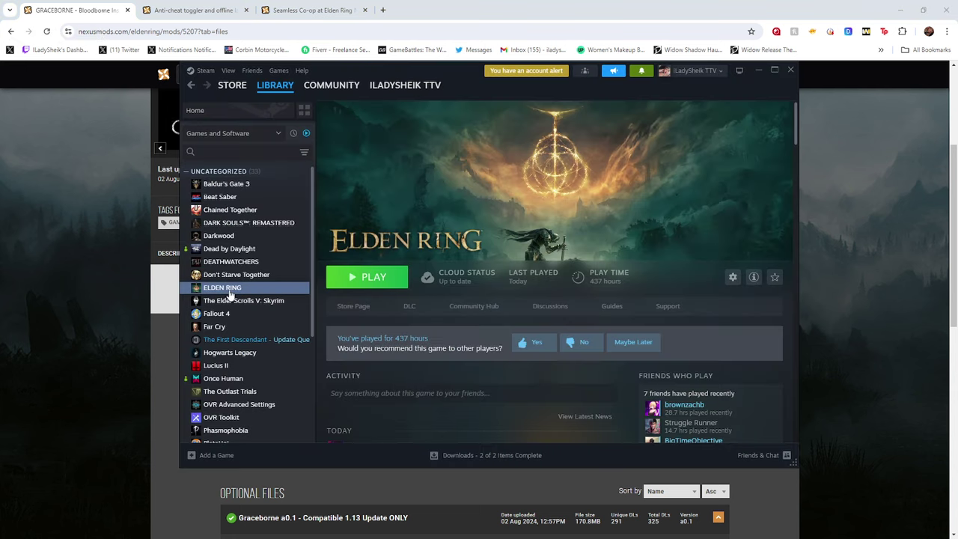
Check ELDEN RING's Steam properties, Updates and then Installed Files (66.2 GB on drive F:)
right_click(229, 291)
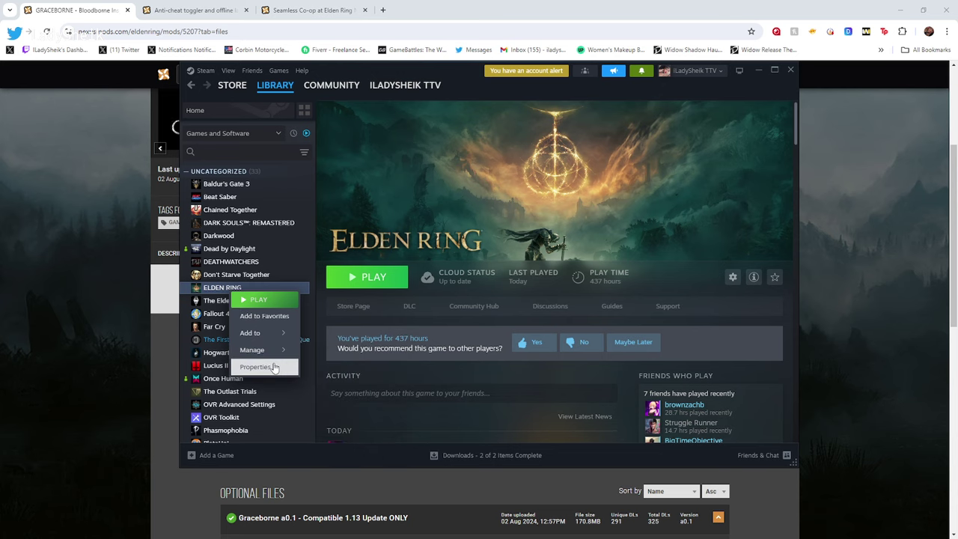
left_click(257, 366)
left_click(295, 184)
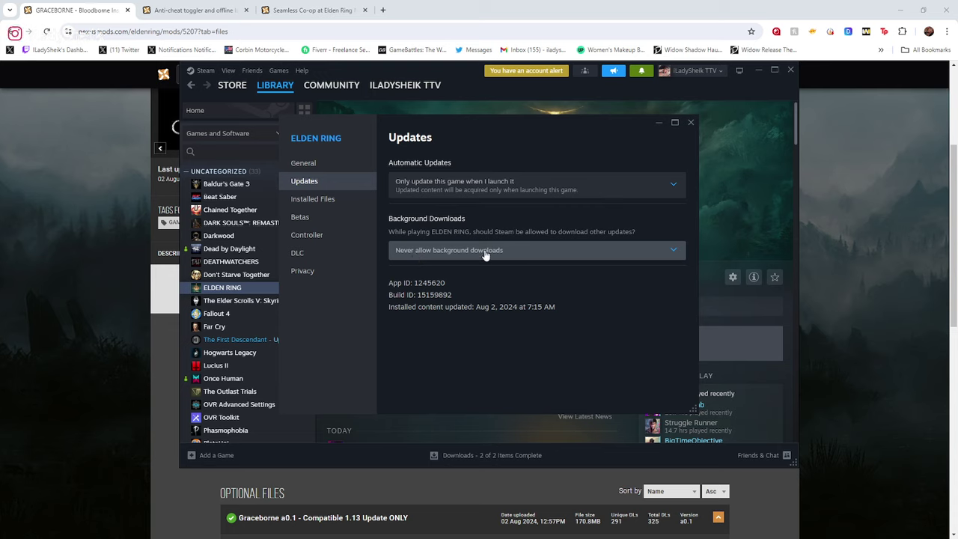
left_click(323, 207)
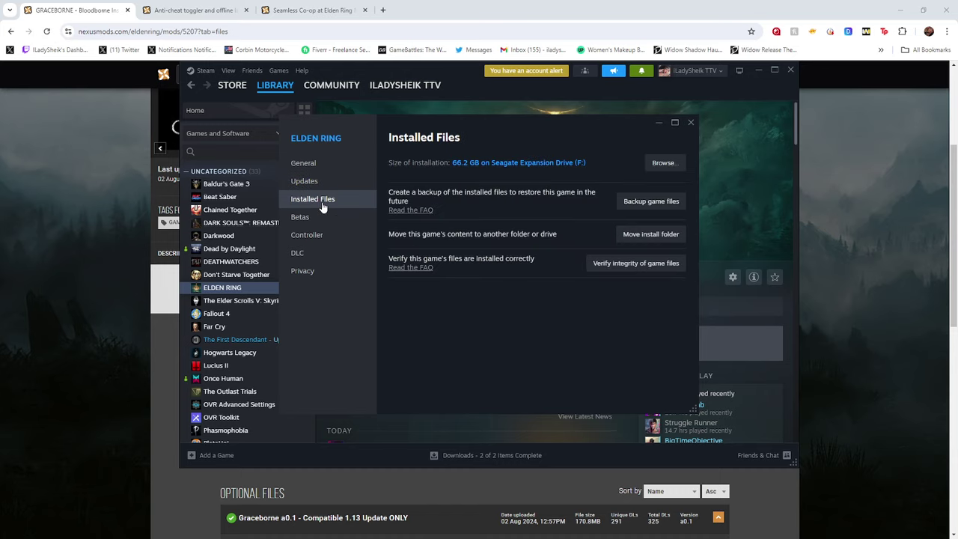
Browse to the ELDEN RING install folder, open Game, and select eldenring.exe
left_click(649, 169)
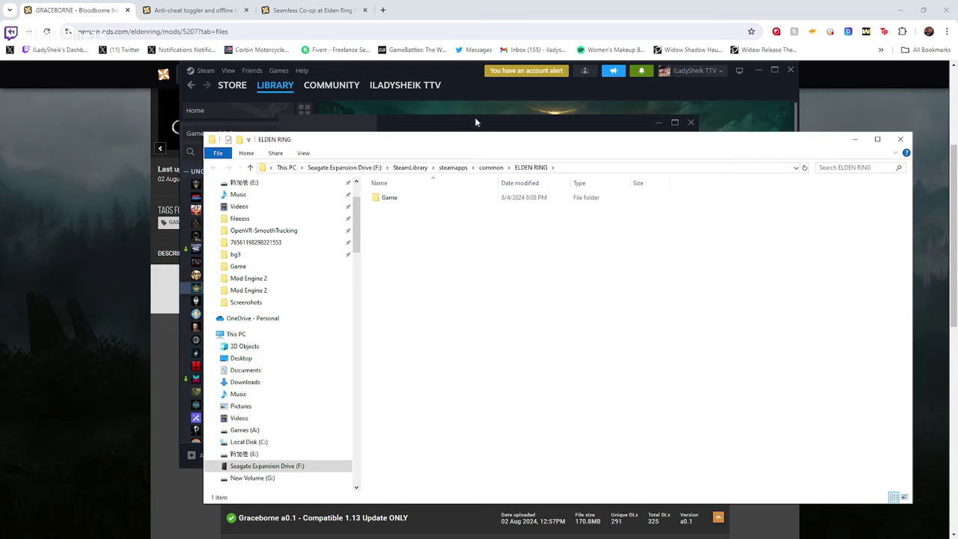
left_click_drag(410, 87, 410, 87)
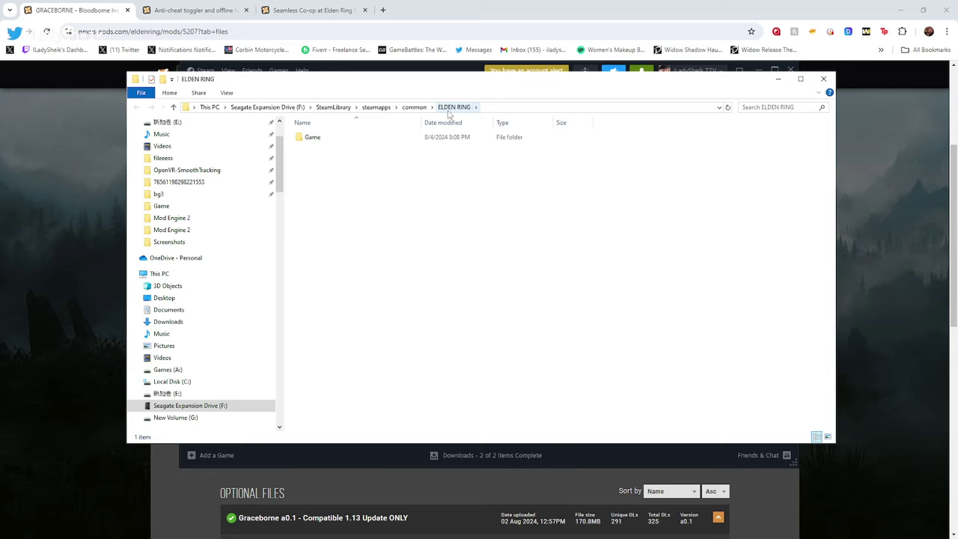
double_click(335, 139)
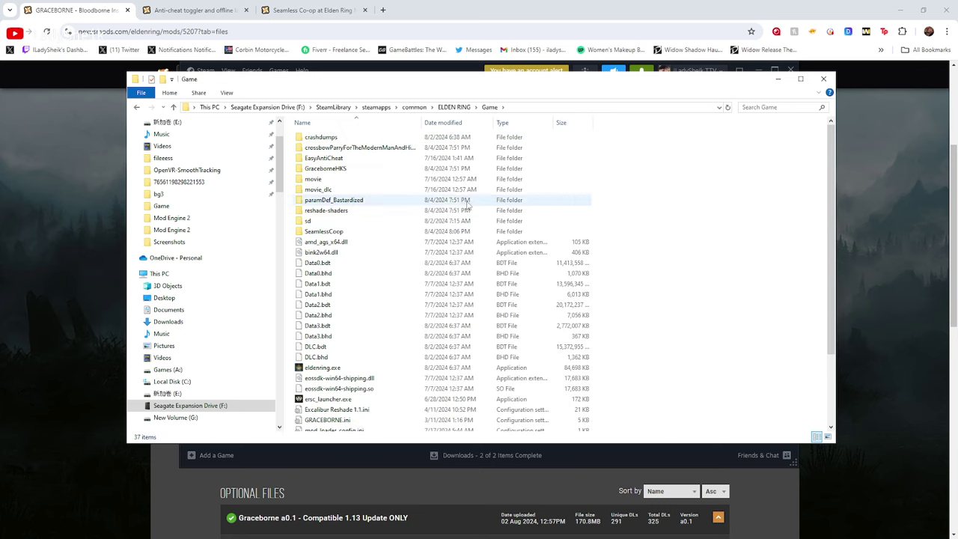
scroll(369, 284, "down", 3)
scroll(344, 345, "up", 3)
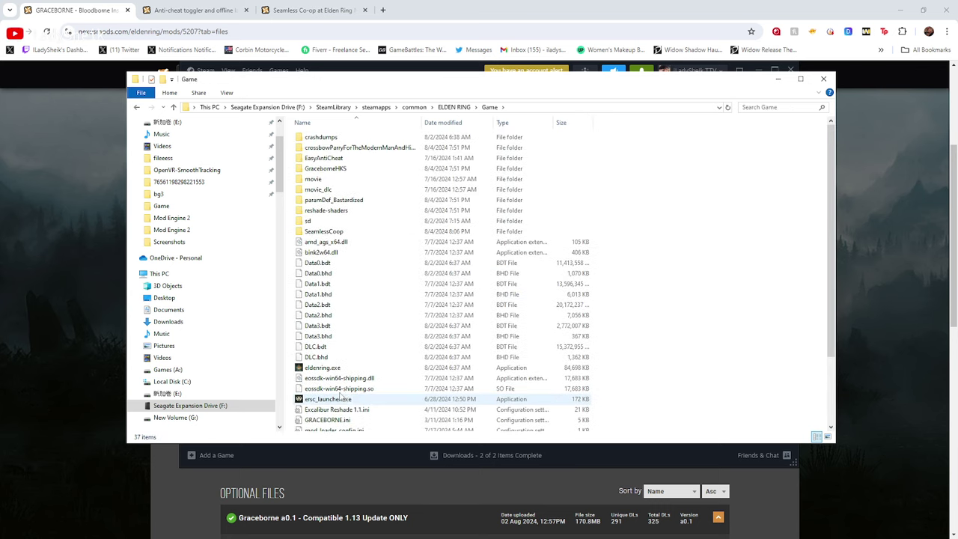
left_click(330, 369)
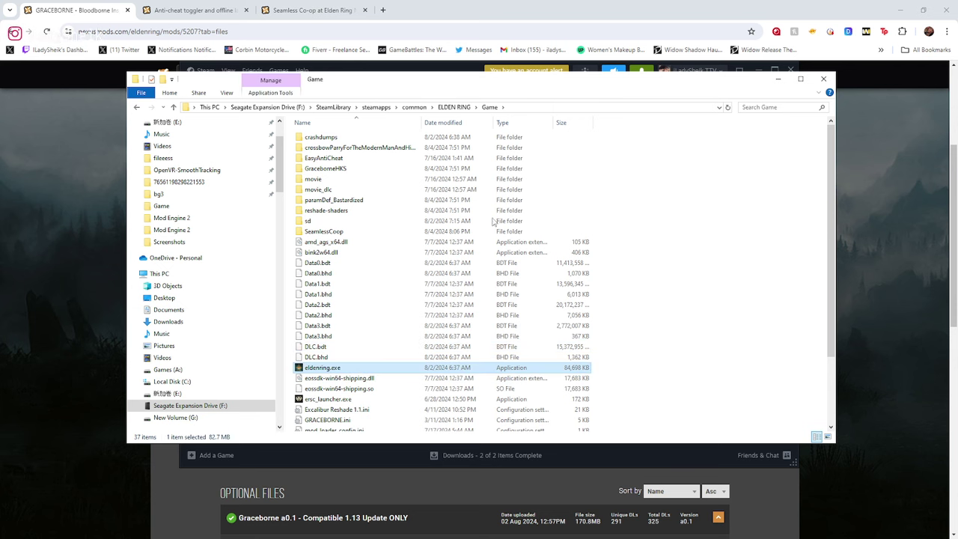
Rearrange the windows, select start_game_in_offline_mode.exe, and view the Anti-Cheat Toggler page
left_click_drag(452, 90, 492, 88)
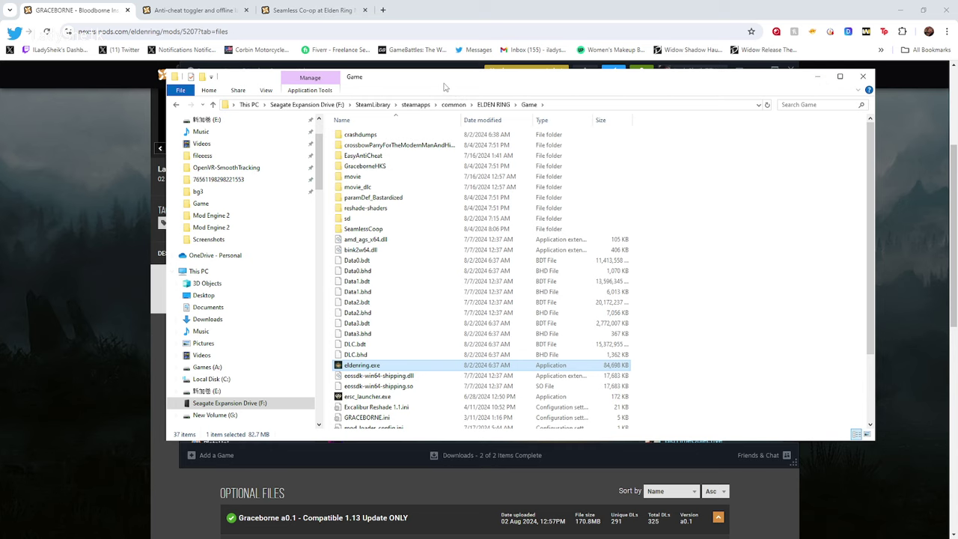
left_click_drag(447, 84, 426, 136)
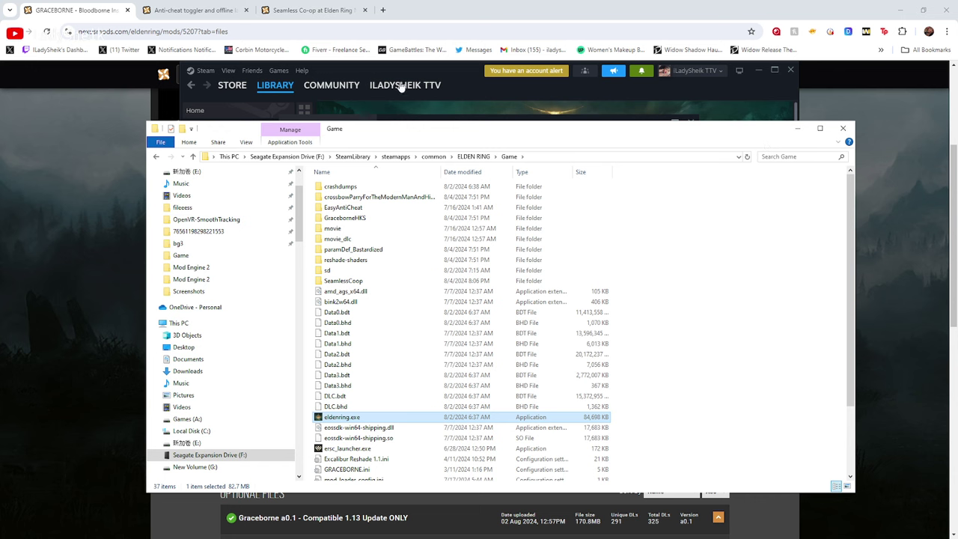
left_click(367, 113)
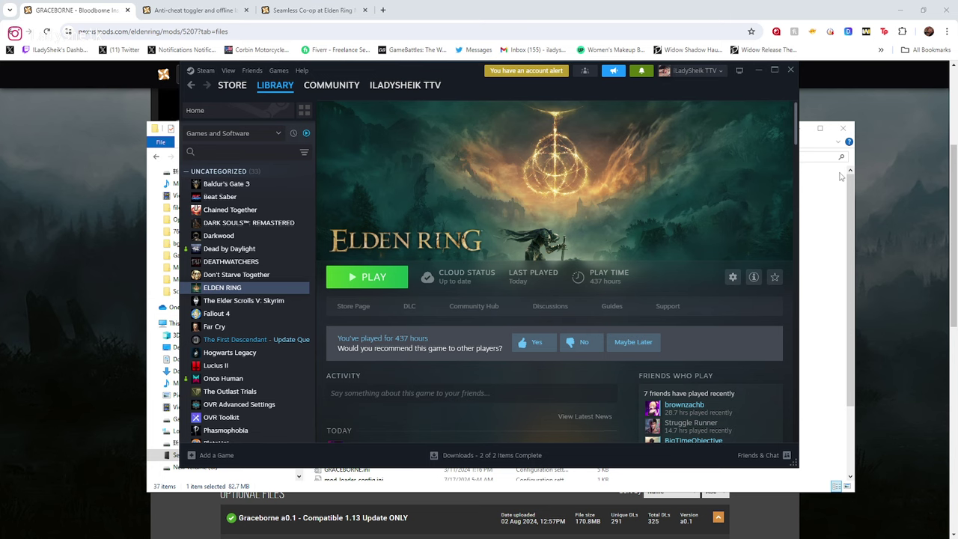
left_click(841, 177)
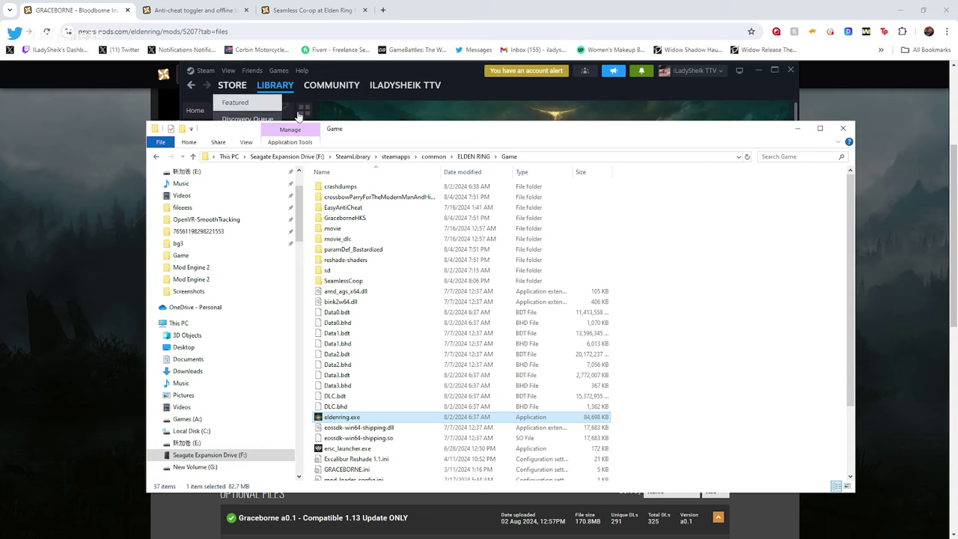
scroll(424, 278, "down", 3)
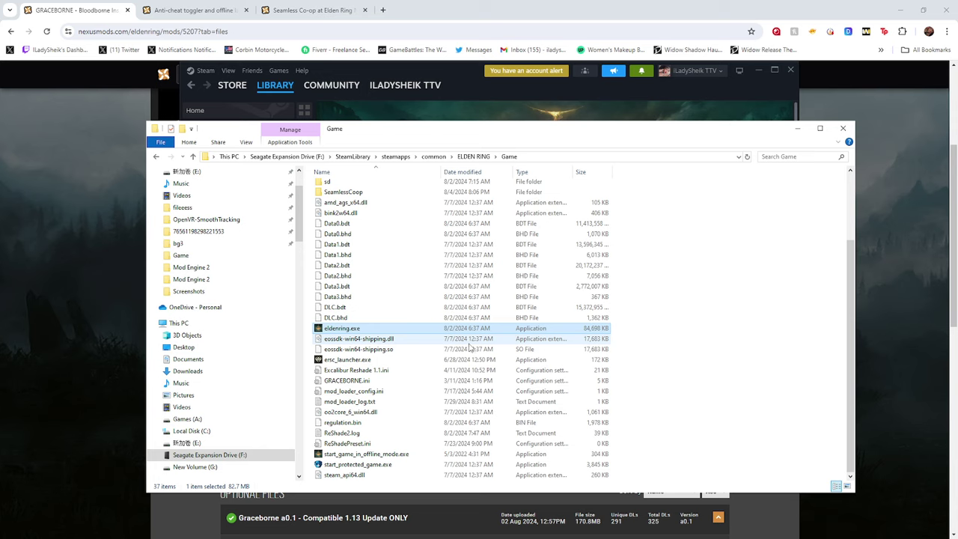
left_click(404, 456)
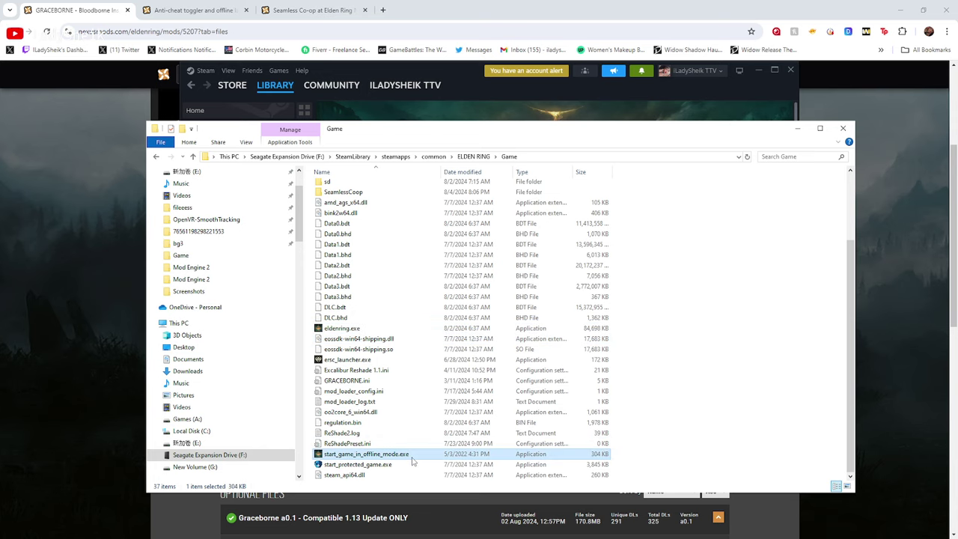
left_click(225, 7)
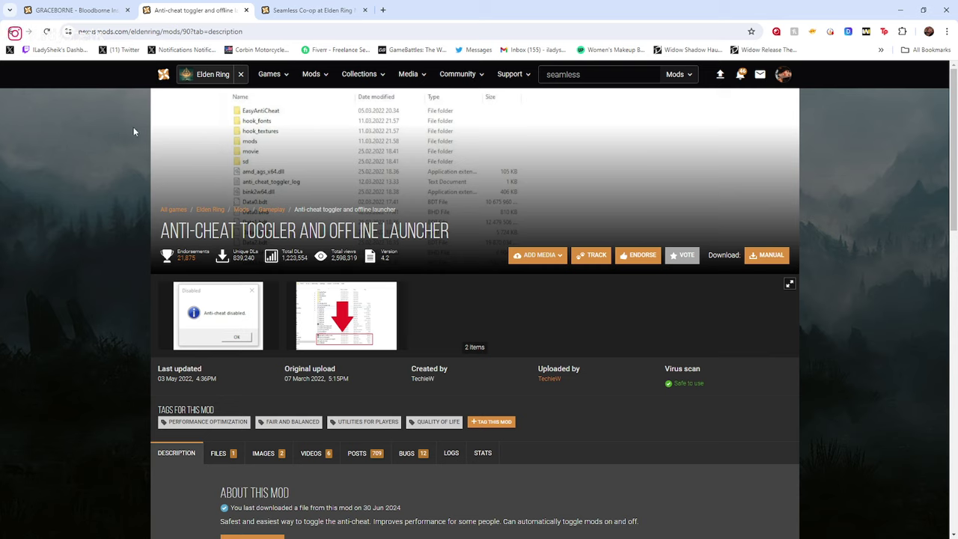
View the offline launcher's second screenshot full size, close it, and return to the Game folder
scroll(144, 211, "down", 3)
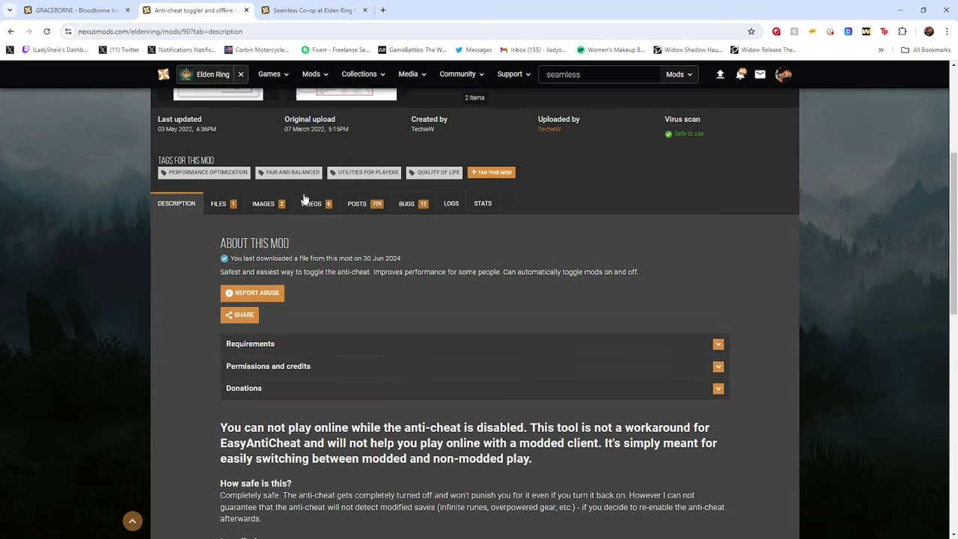
scroll(385, 257, "up", 3)
left_click(386, 257)
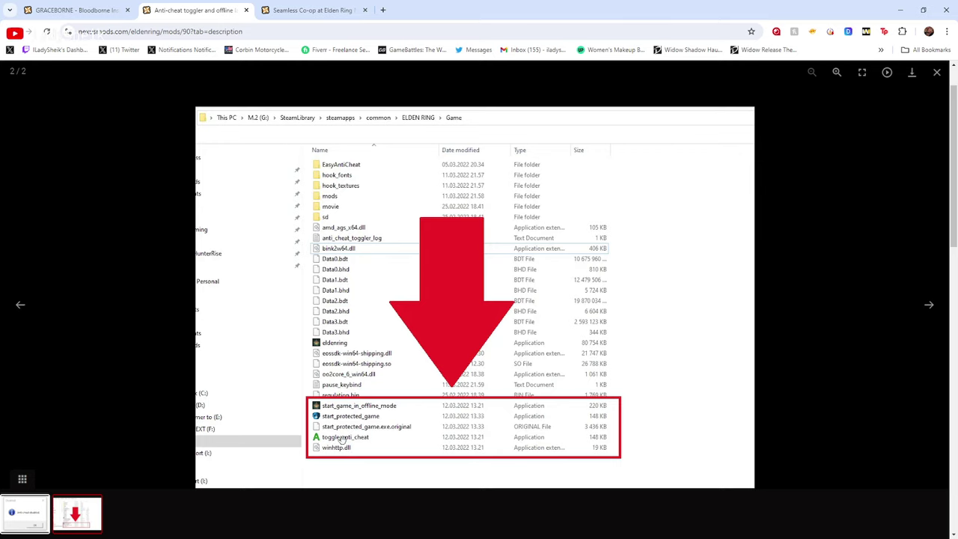
left_click(937, 73)
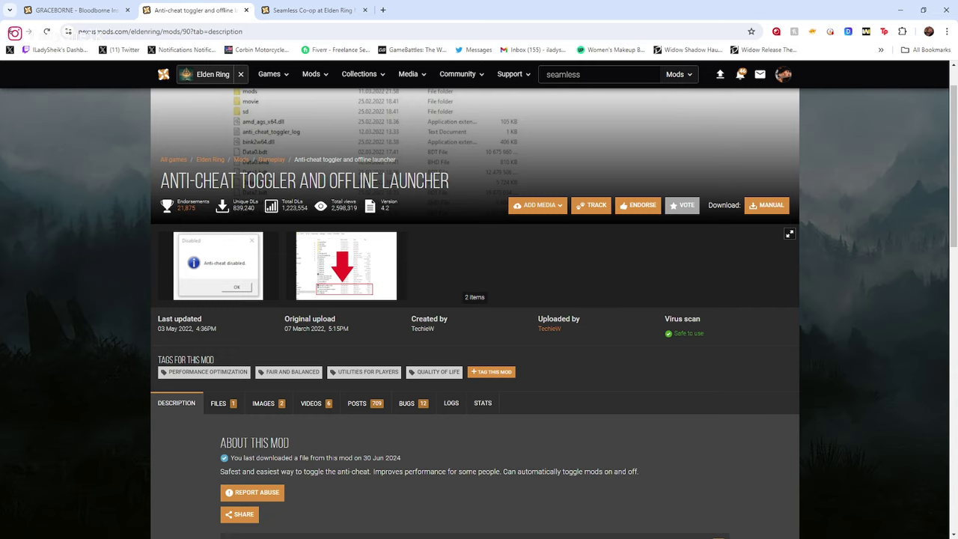
key("alt+Tab")
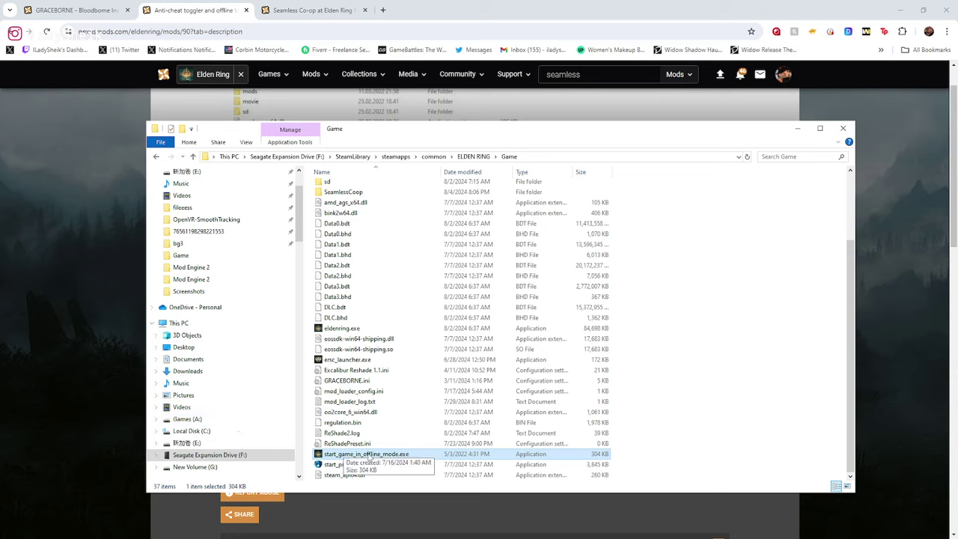
Launch Elden Ring with start_game_in_offline_mode.exe from the Game folder
double_click(369, 454)
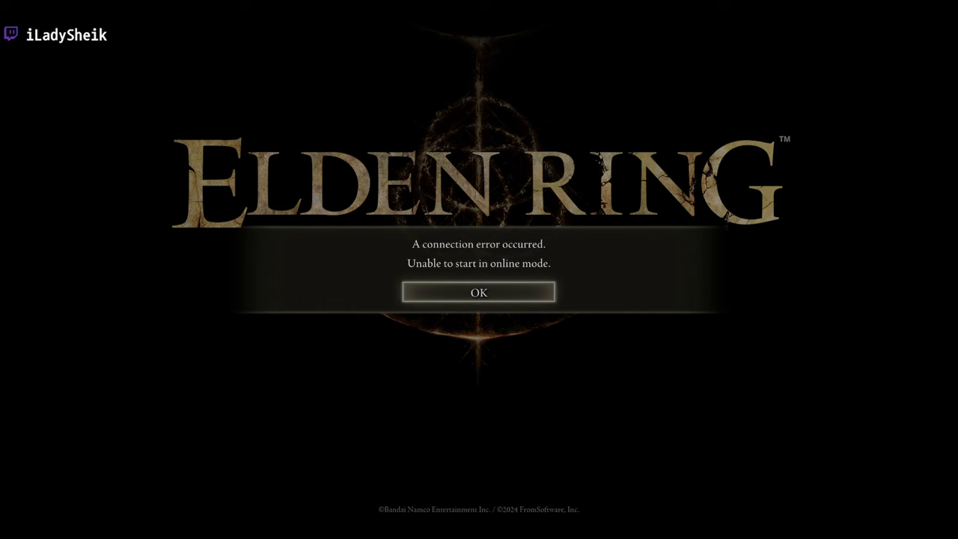
Dismiss both startup notices and set SYSTEM > Network Launch Setting to Play Offline
left_click(532, 300)
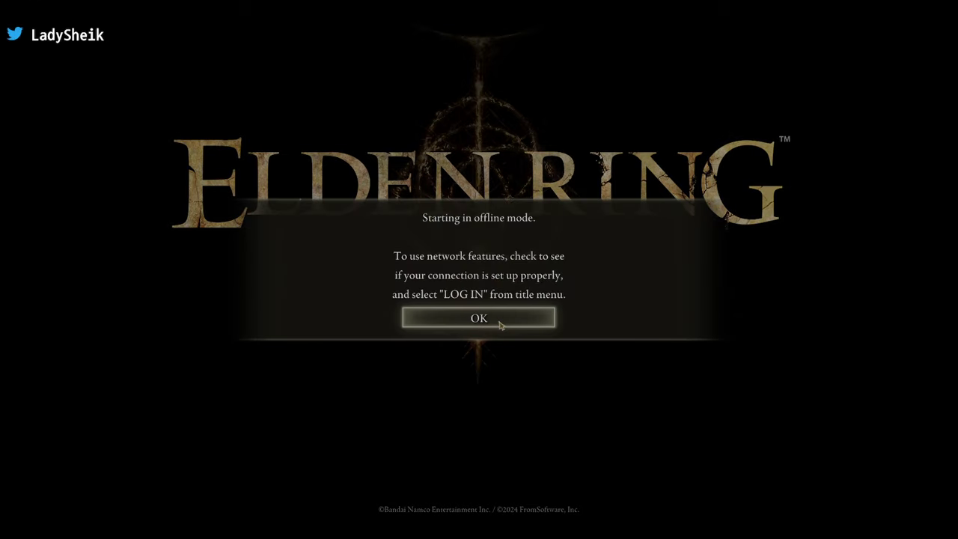
left_click(499, 317)
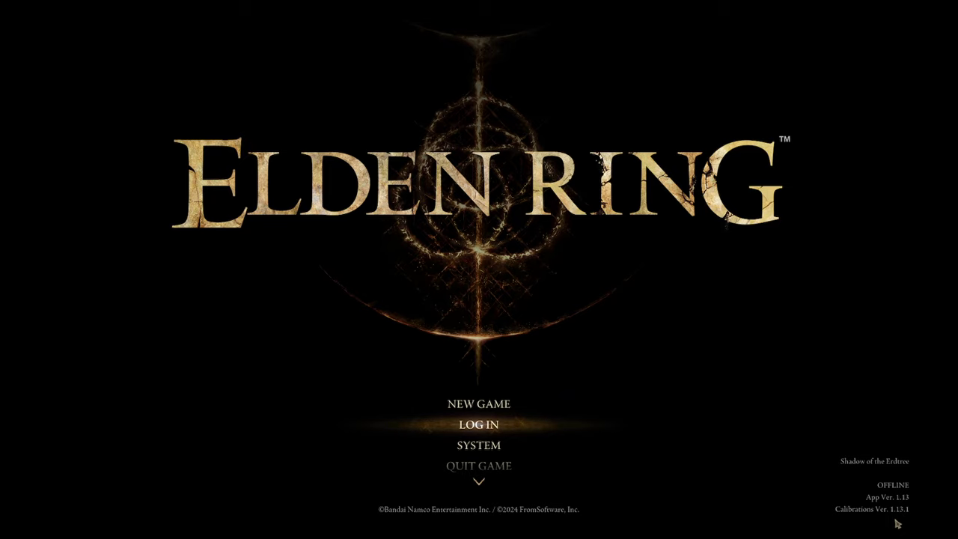
left_click(483, 445)
left_click(389, 101)
key("x")
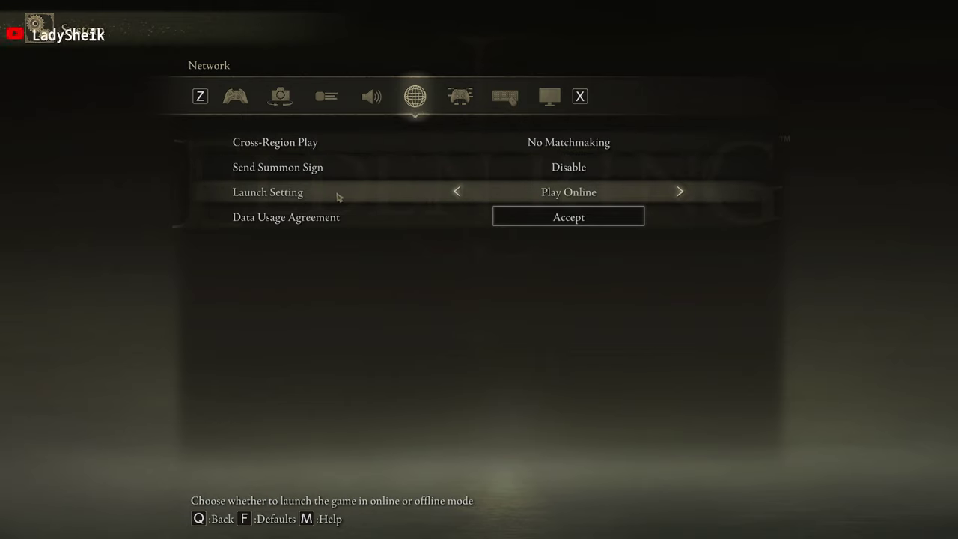
left_click(677, 194)
left_click(548, 98)
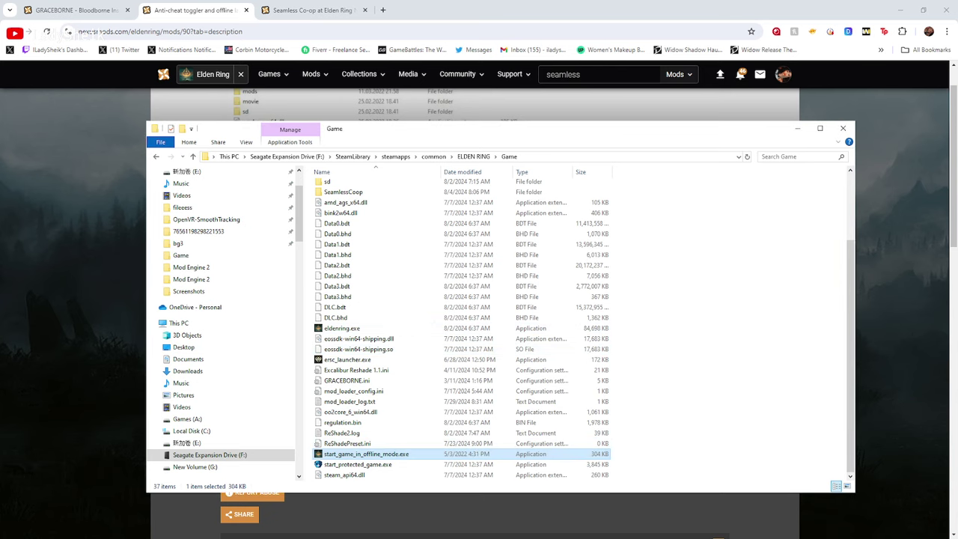
Check the Graceborne mod page, then go up from Mod Engine 2 to the Graceborne 1.13 folder
left_click(33, 202)
left_click(75, 10)
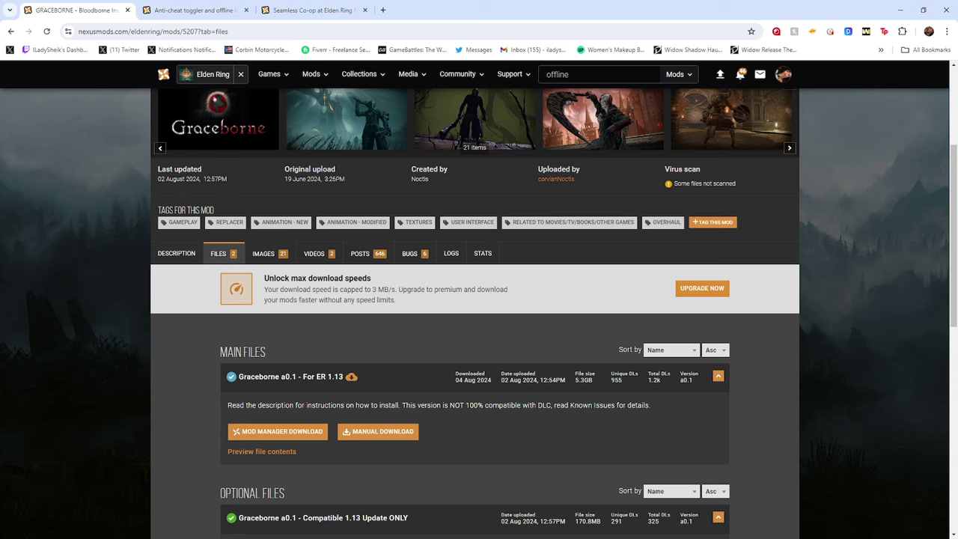
key("alt+Tab")
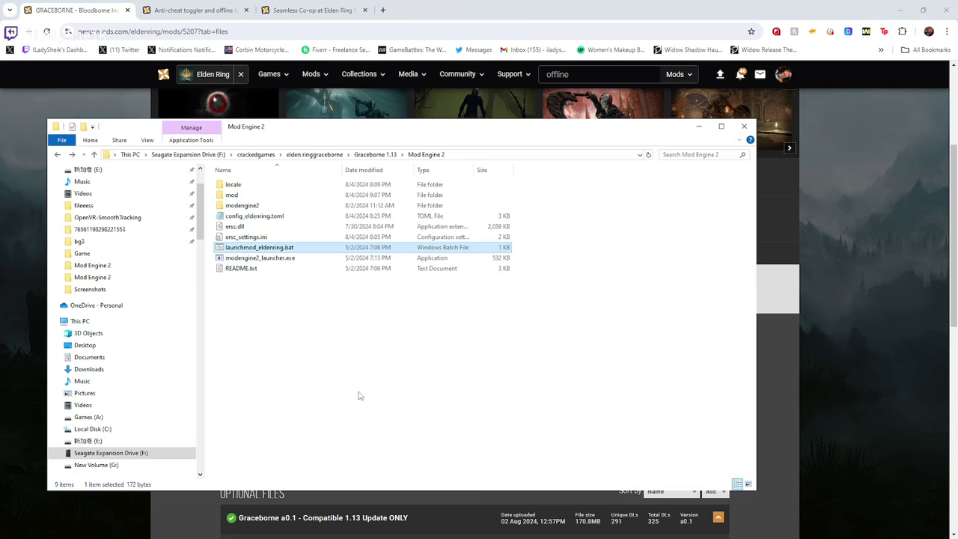
left_click(375, 154)
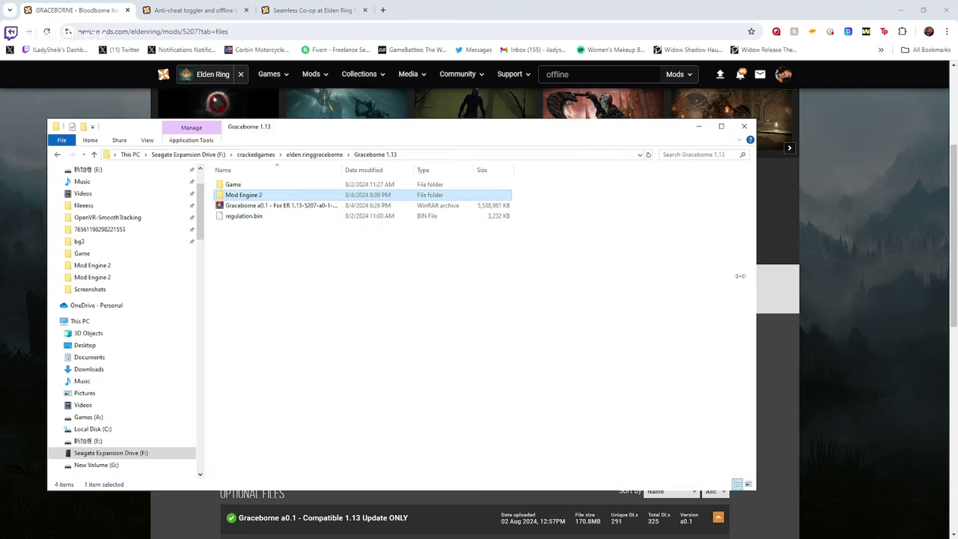
Position the ELDEN RING Game folder window and select eldenring.exe
key("alt+Tab")
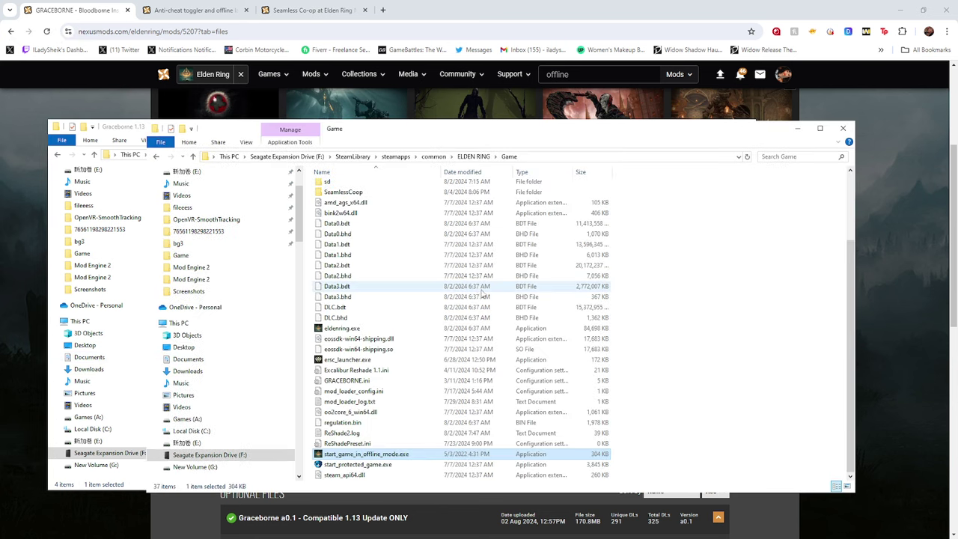
left_click_drag(426, 135, 424, 209)
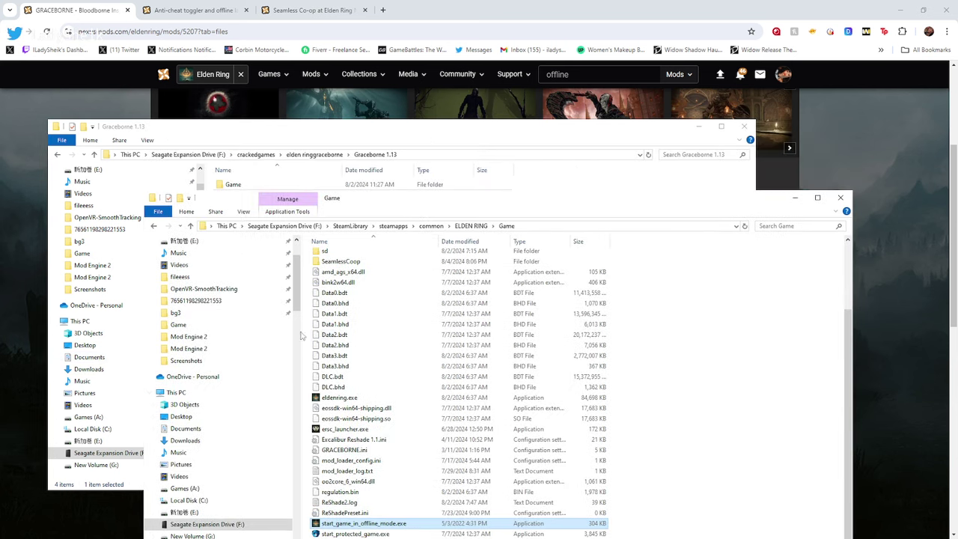
scroll(358, 442, "up", 1)
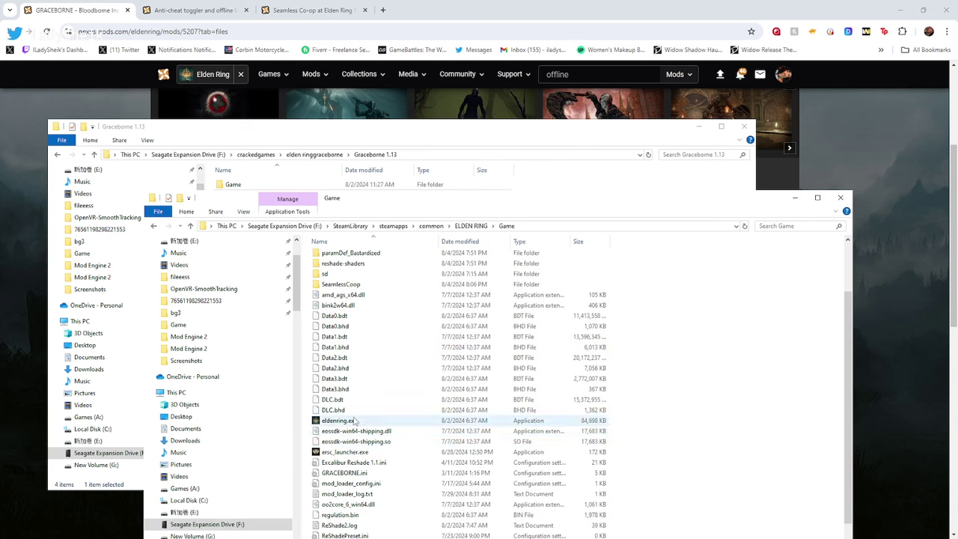
left_click(354, 421)
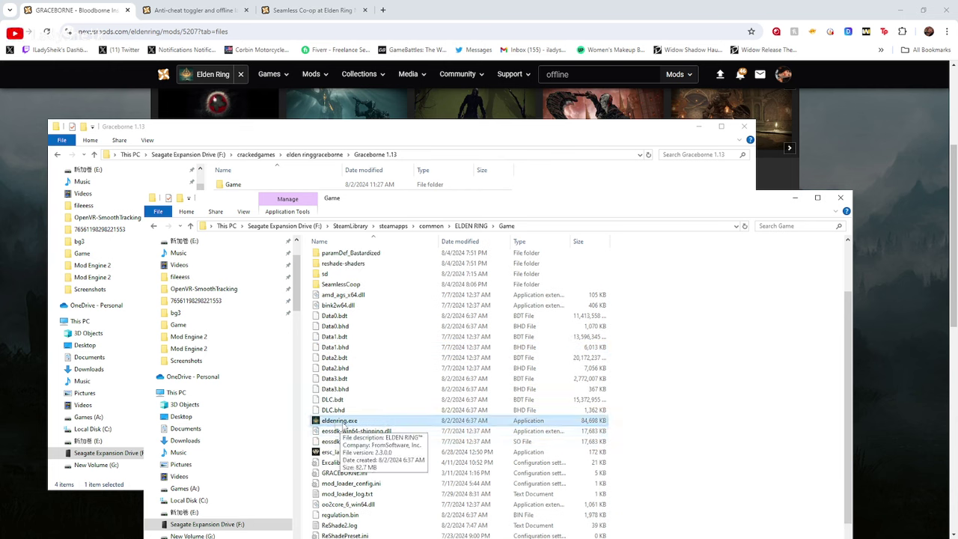
scroll(370, 423, "up", 2)
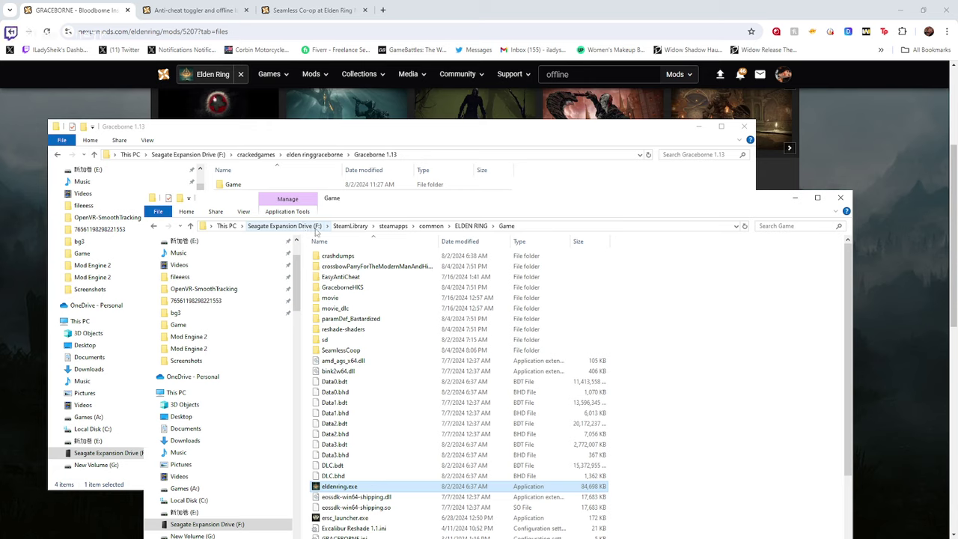
In Graceborne 1.13, inspect the Game and Mod Engine 2 folders and the Graceborne archive
left_click(307, 145)
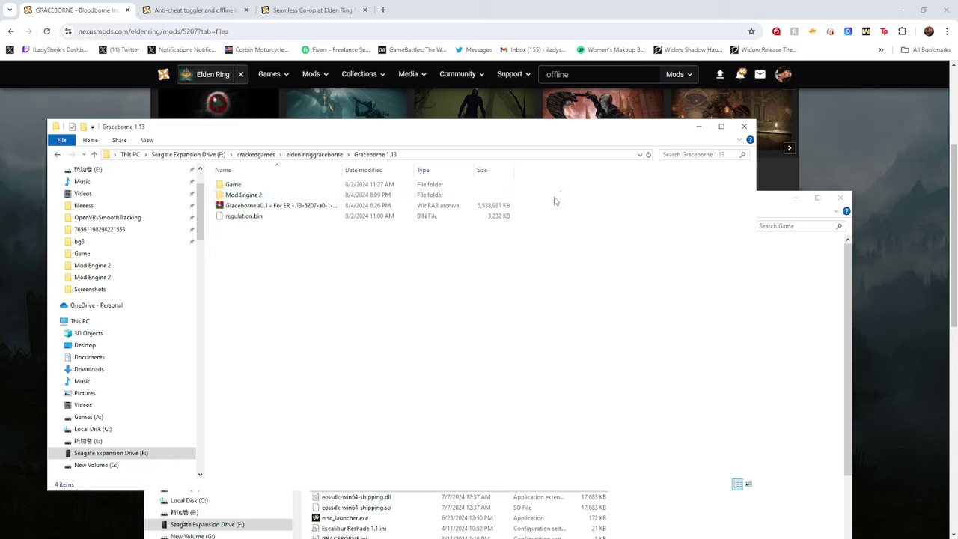
left_click_drag(555, 200, 428, 185)
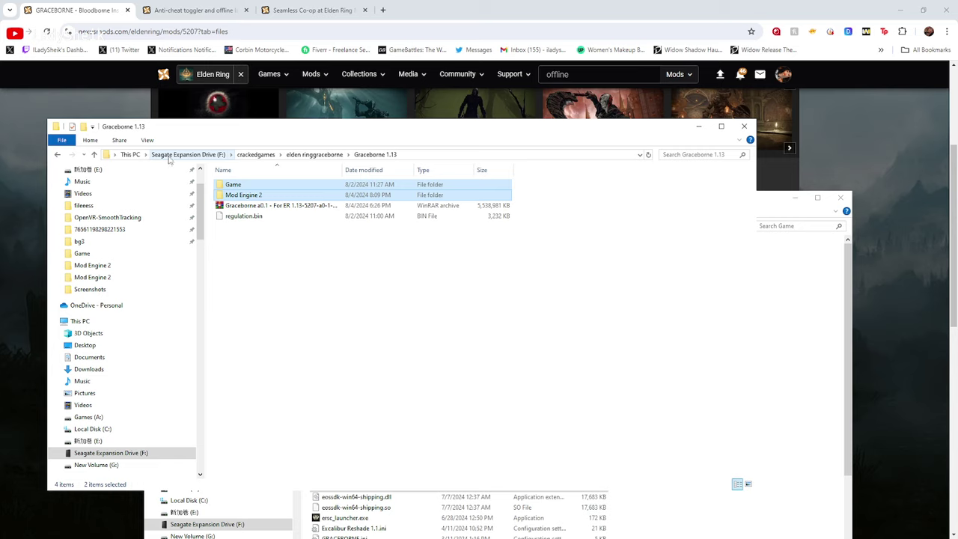
left_click(437, 295)
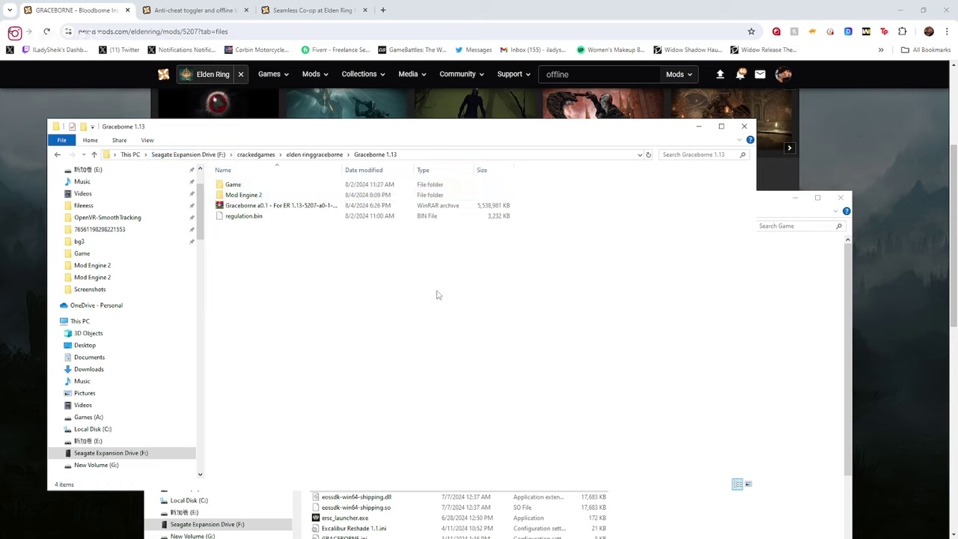
left_click(336, 205)
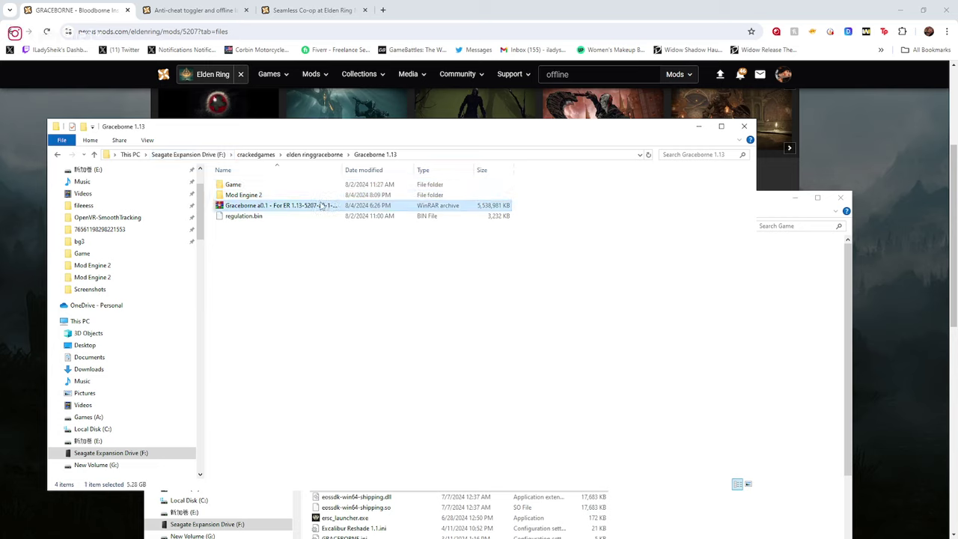
right_click(323, 203)
left_click(555, 289)
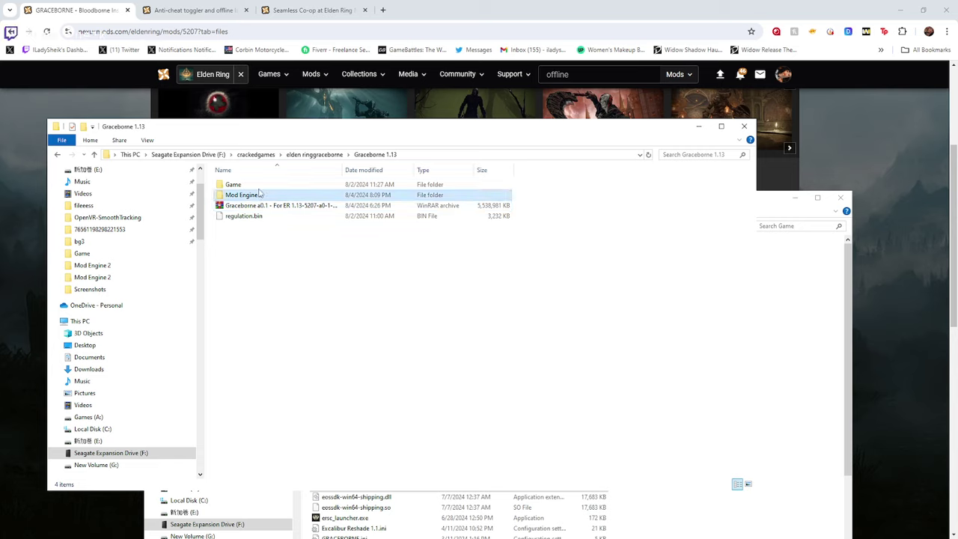
left_click(264, 194)
left_click(260, 187)
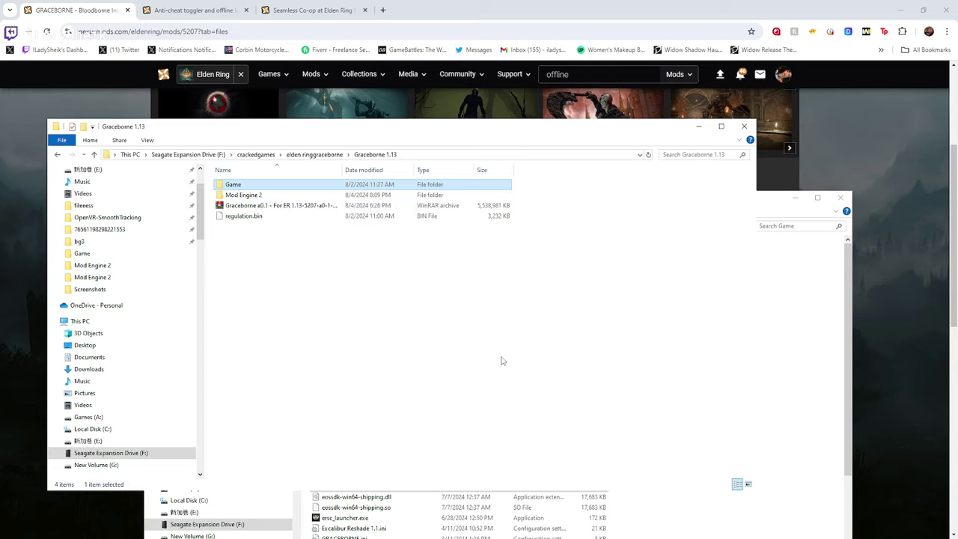
double_click(304, 185)
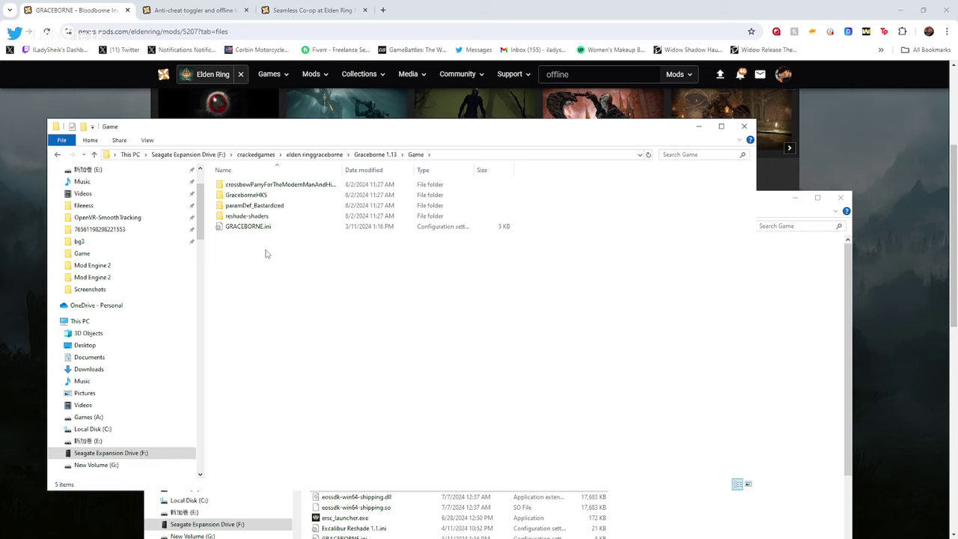
left_click_drag(261, 243, 228, 183)
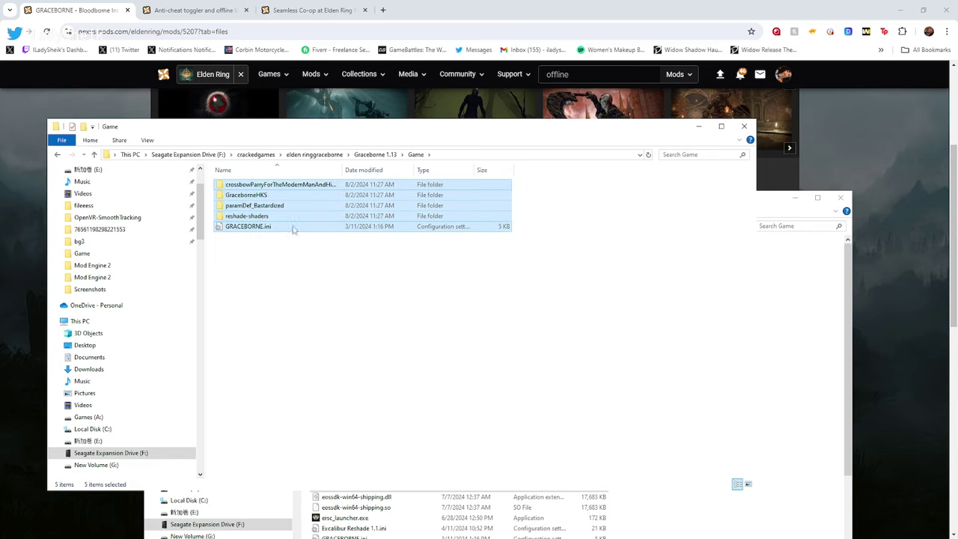
left_click(808, 289)
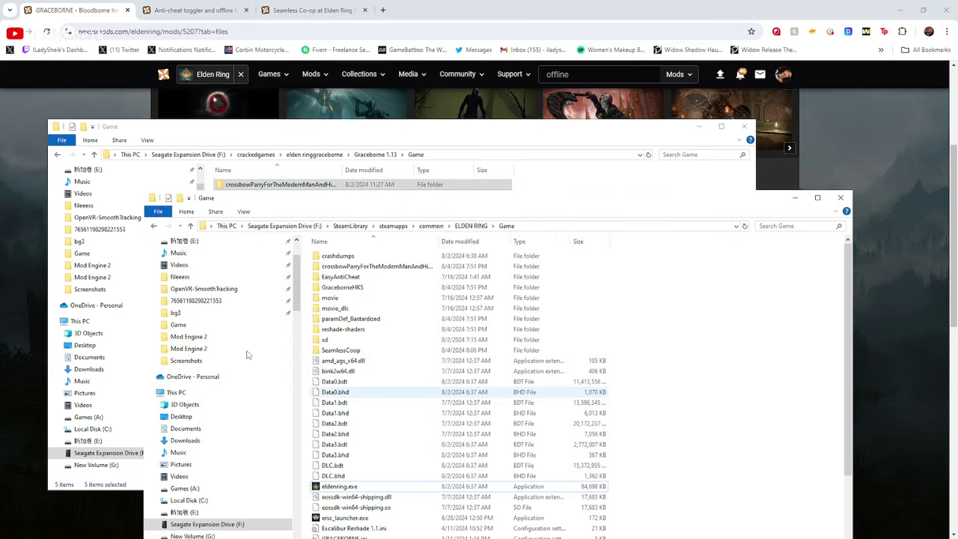
left_click_drag(562, 207, 545, 123)
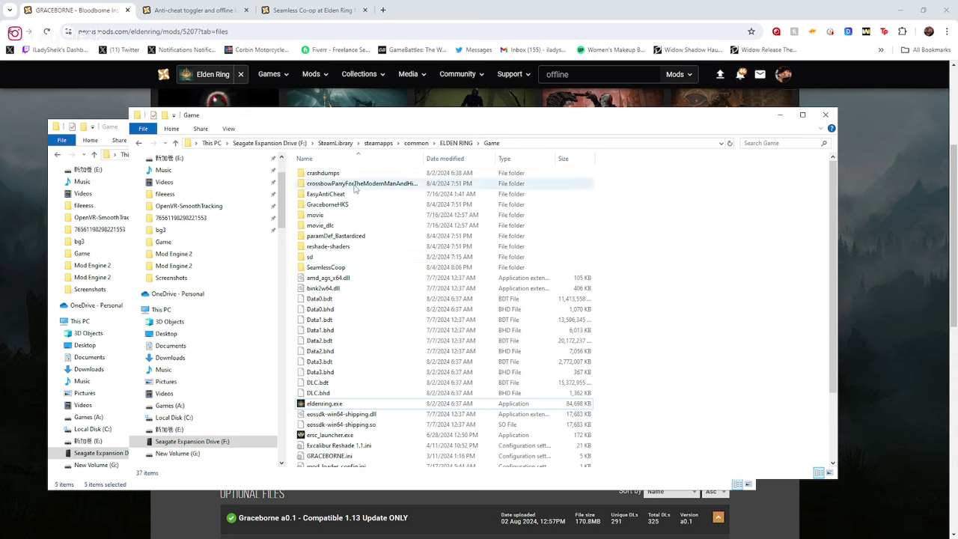
left_click(355, 187)
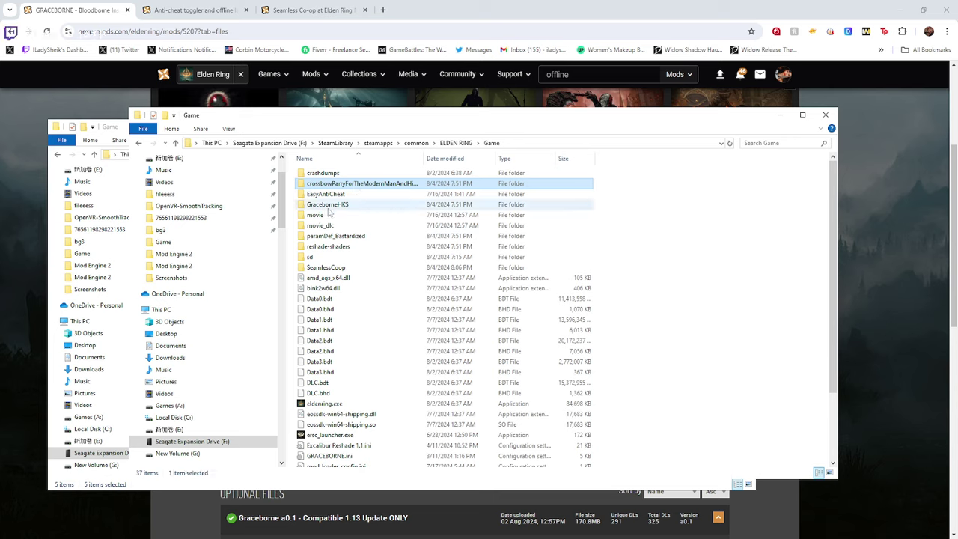
left_click(336, 206, "ctrl")
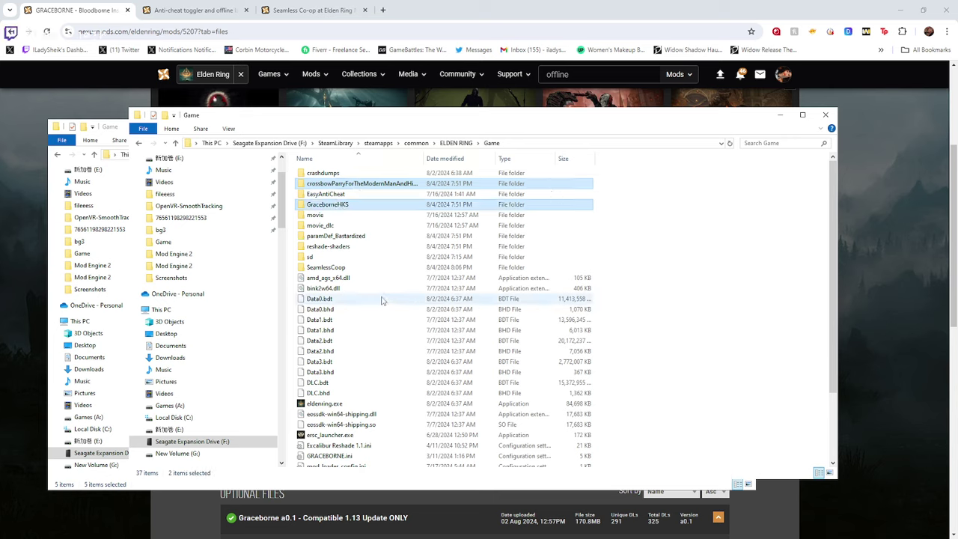
left_click(346, 238, "ctrl")
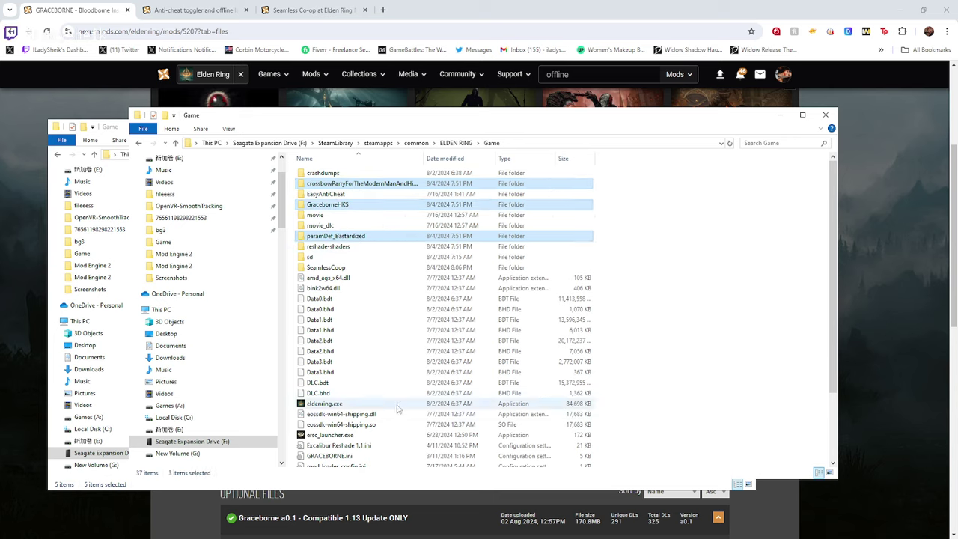
left_click(368, 456, "ctrl")
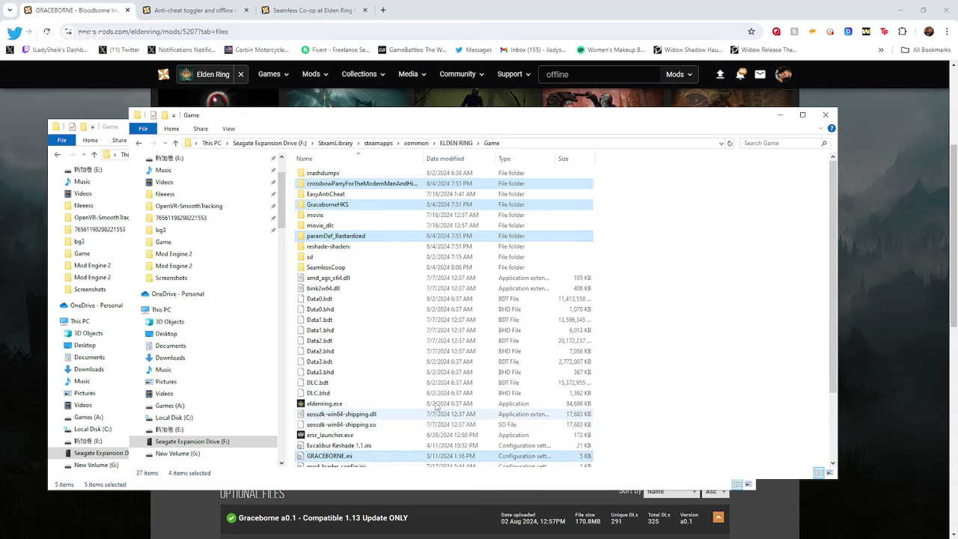
scroll(436, 405, "down", 6)
scroll(436, 405, "up", 6)
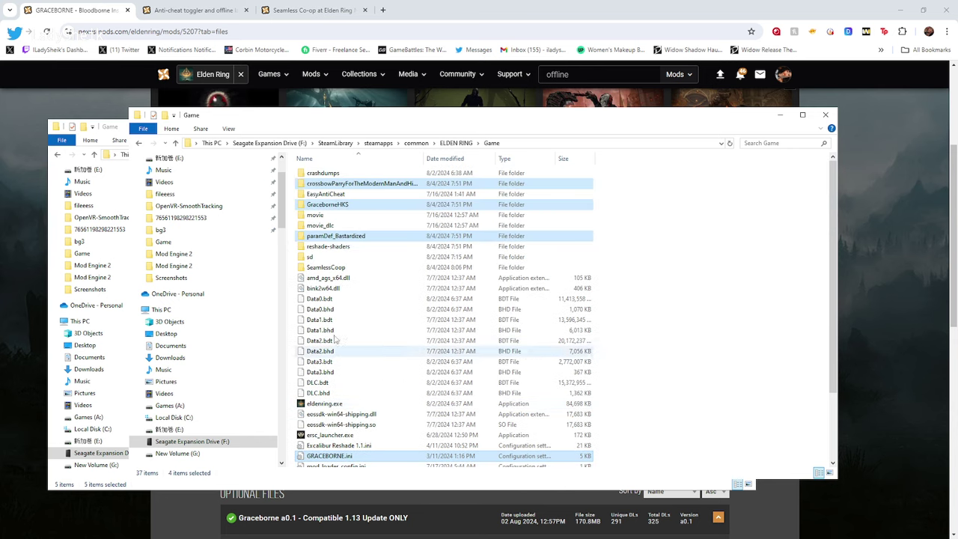
left_click(117, 131)
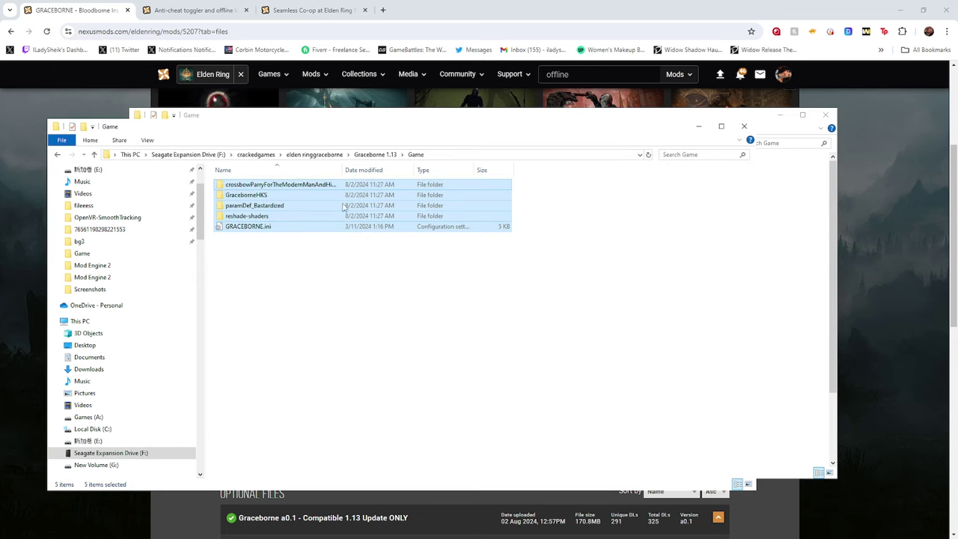
left_click(301, 117)
left_click(329, 247, "ctrl")
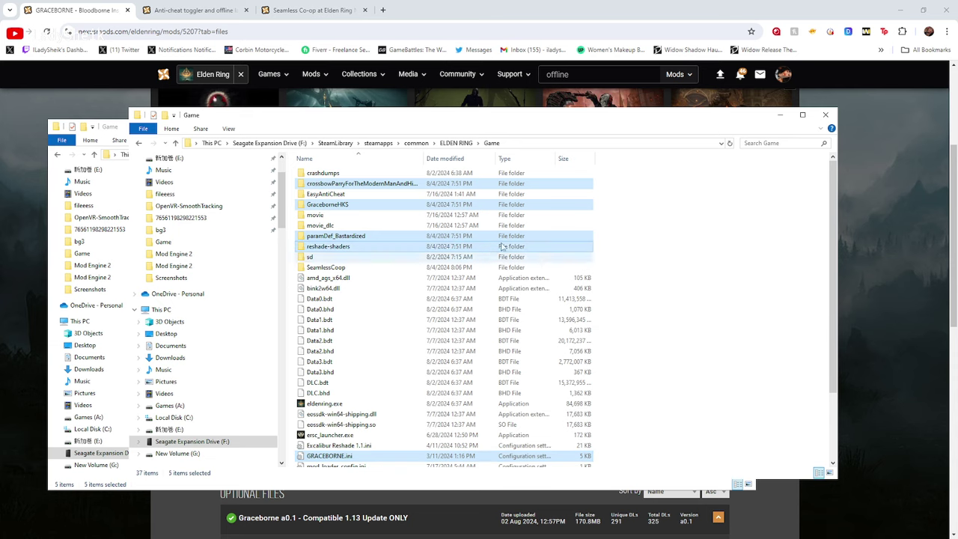
left_click(113, 129)
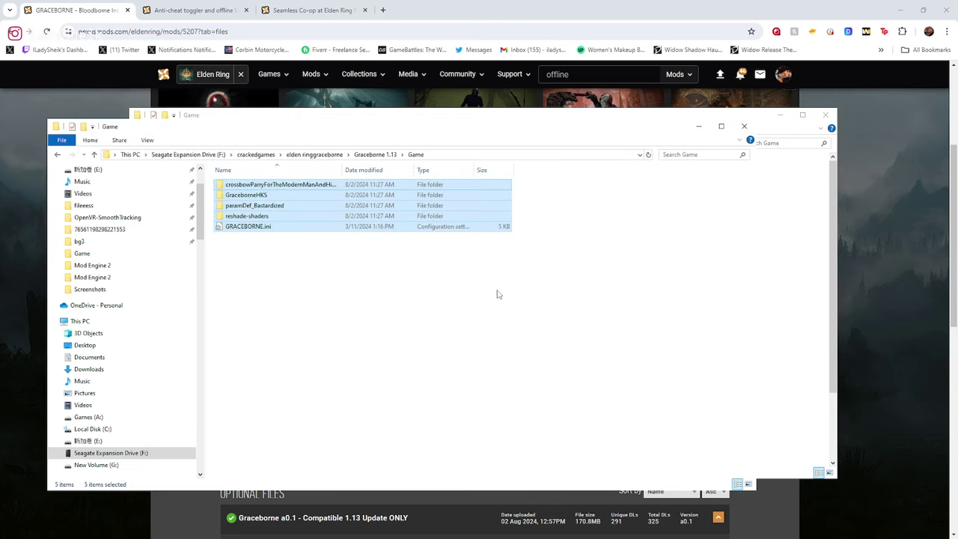
left_click(387, 154)
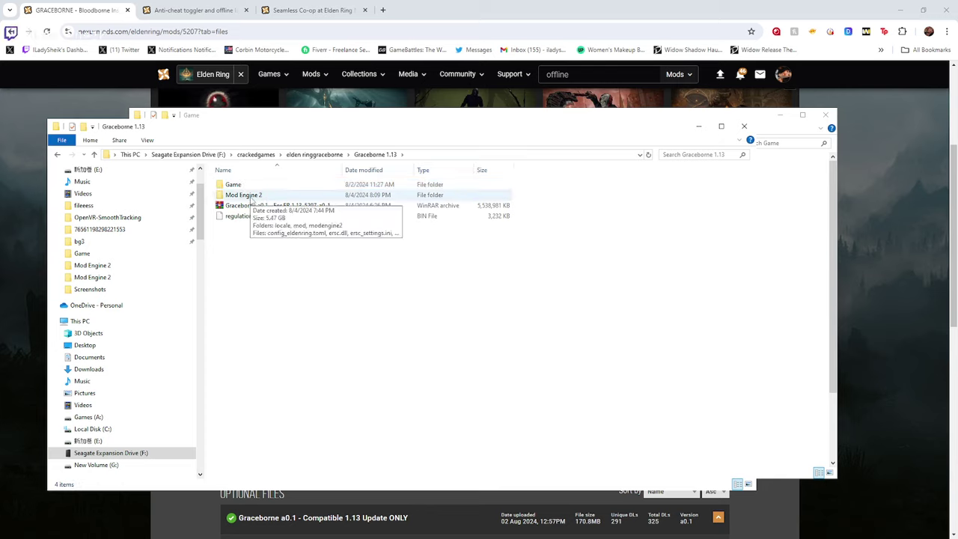
Open Mod Engine 2's mod folder and select Scripts-Data-Exposer-FS.dll
double_click(250, 196)
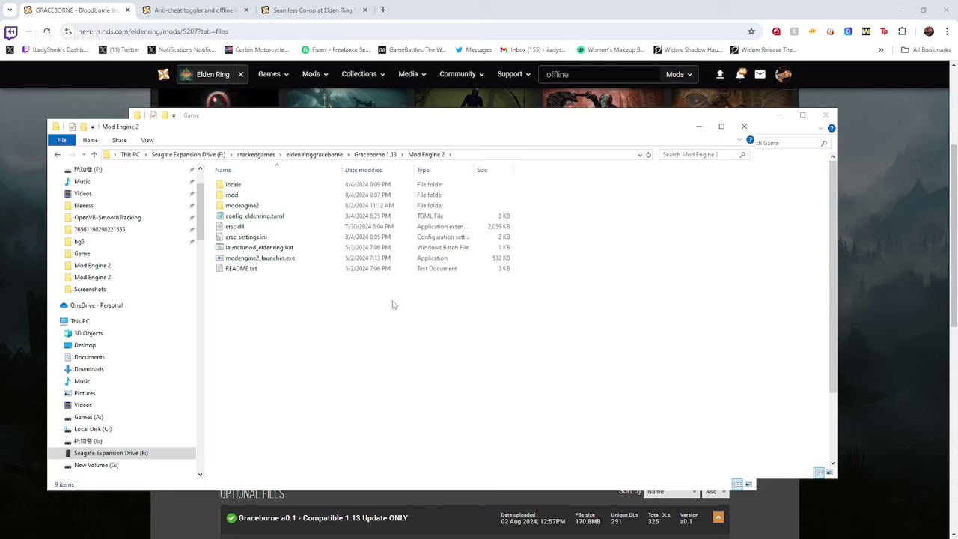
left_click(246, 196)
double_click(246, 196)
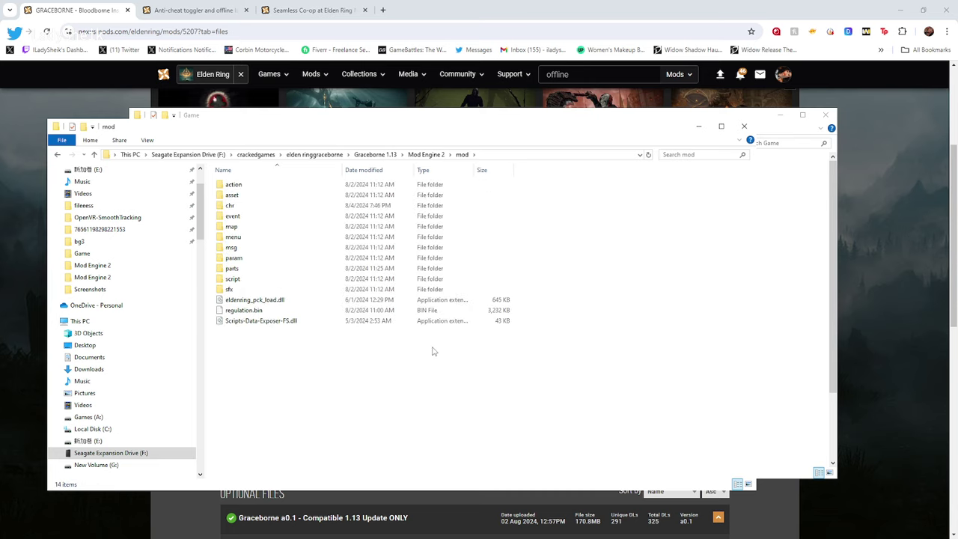
left_click(330, 323)
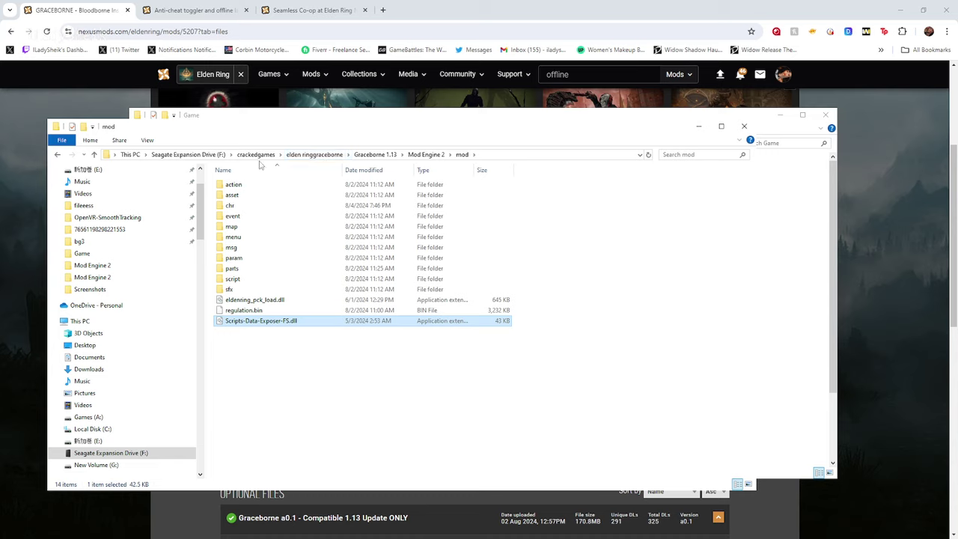
Copy the mod folder address as text, go back, and open config_eldenring.toml
right_click(497, 159)
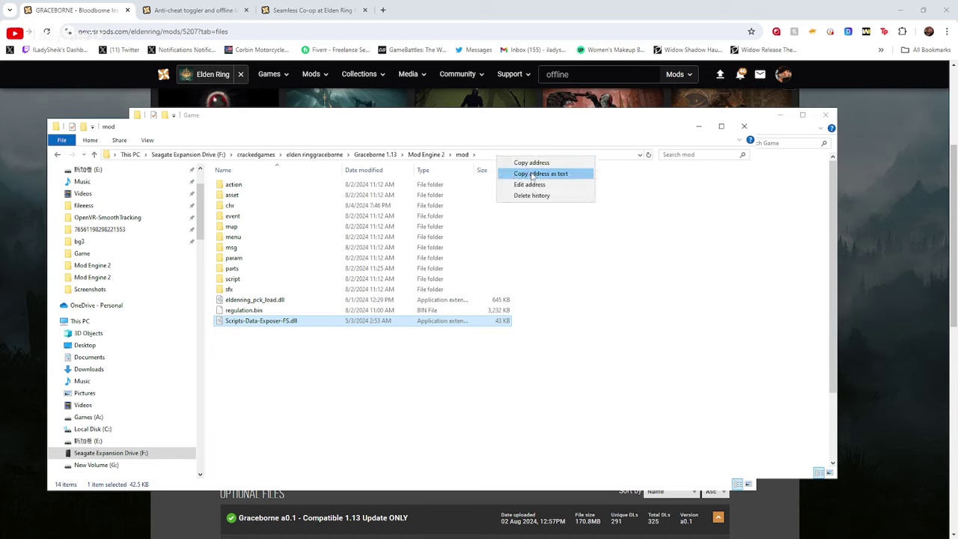
left_click(533, 173)
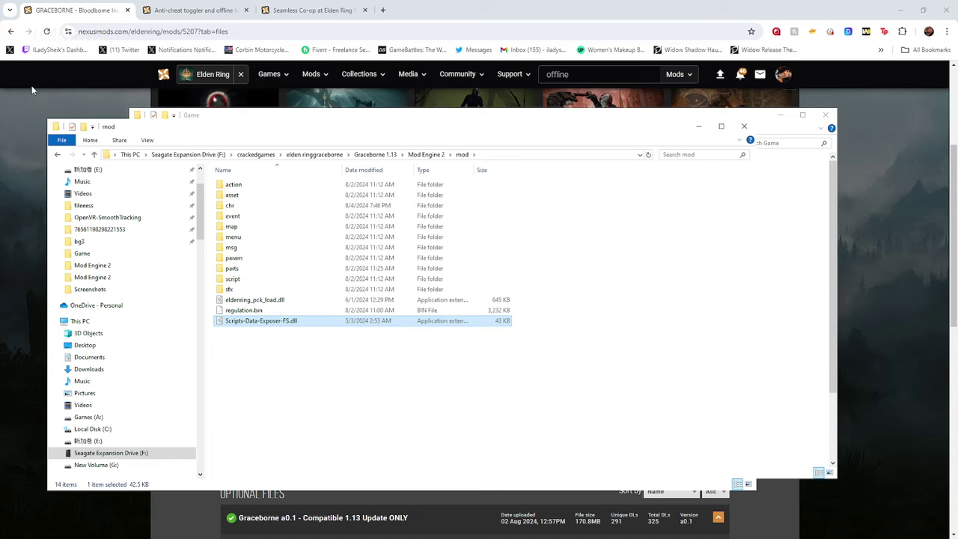
left_click(56, 155)
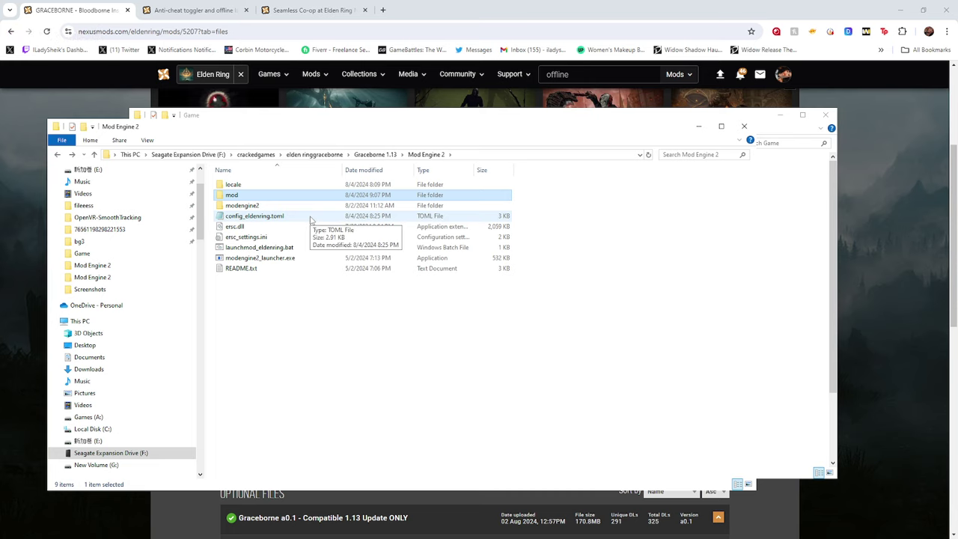
double_click(254, 217)
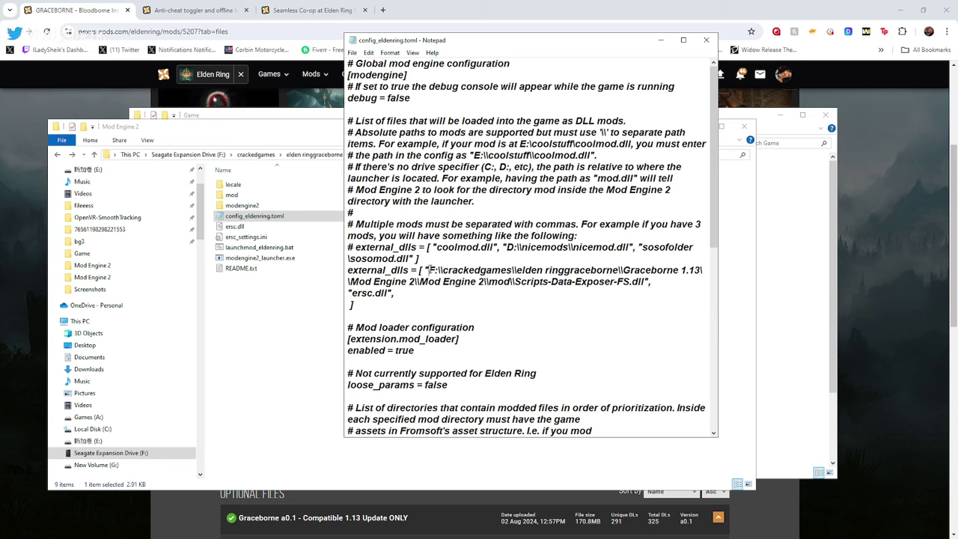
Replace the old folder path in the external_dlls entry with 'YOUR PATH HERE'
mouse_move(429, 270)
left_mouse_down()
mouse_move(431, 282)
mouse_move(416, 281)
left_mouse_up()
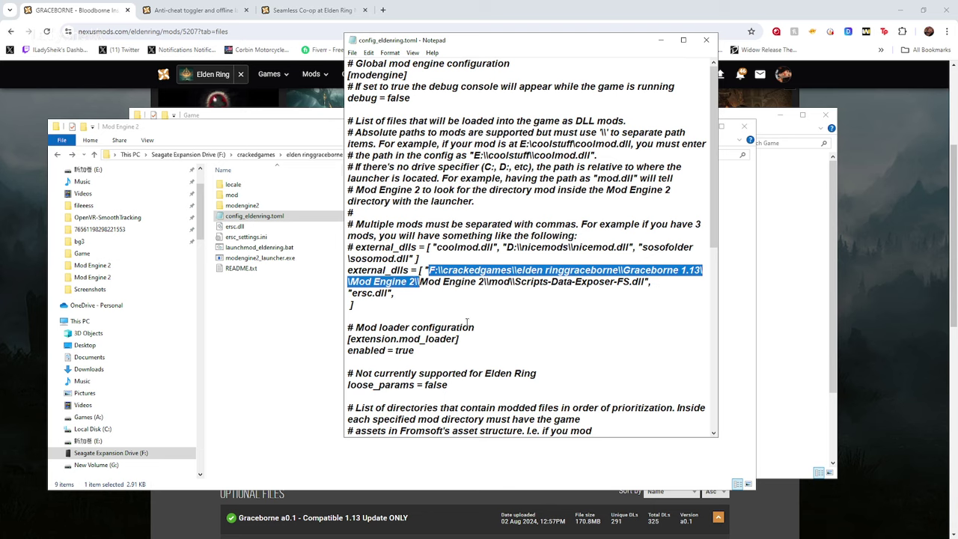
left_click(417, 291)
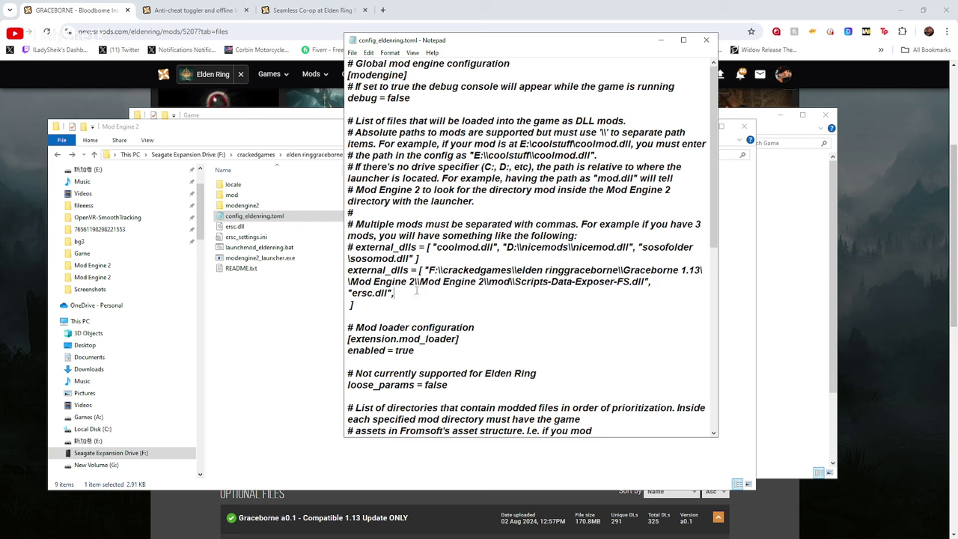
left_click_drag(414, 283, 431, 266)
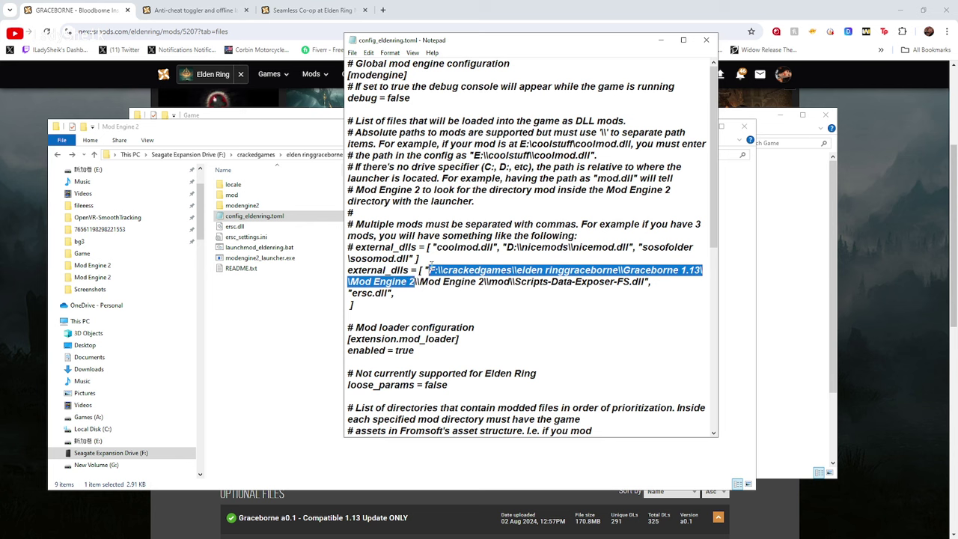
key("BackSpace")
type("YOUR PA")
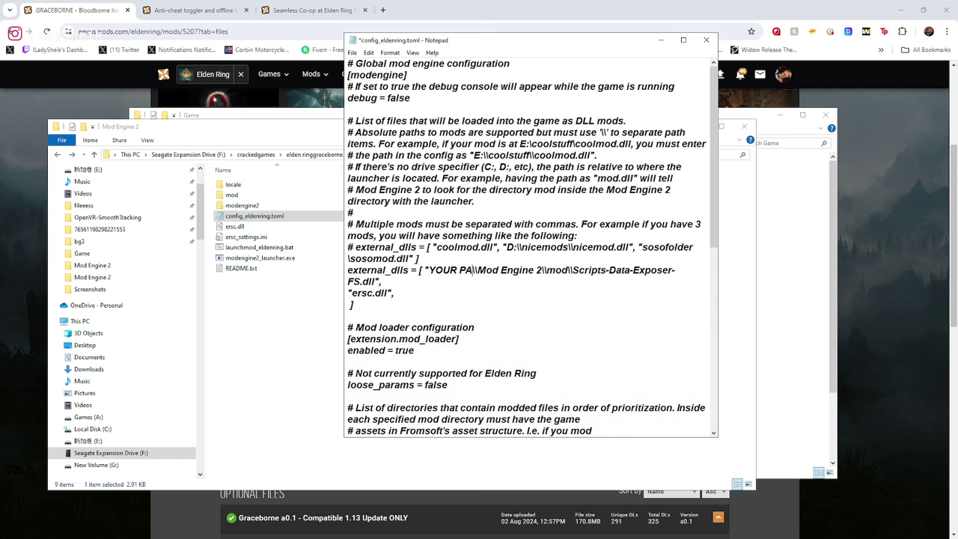
type("TH HERE")
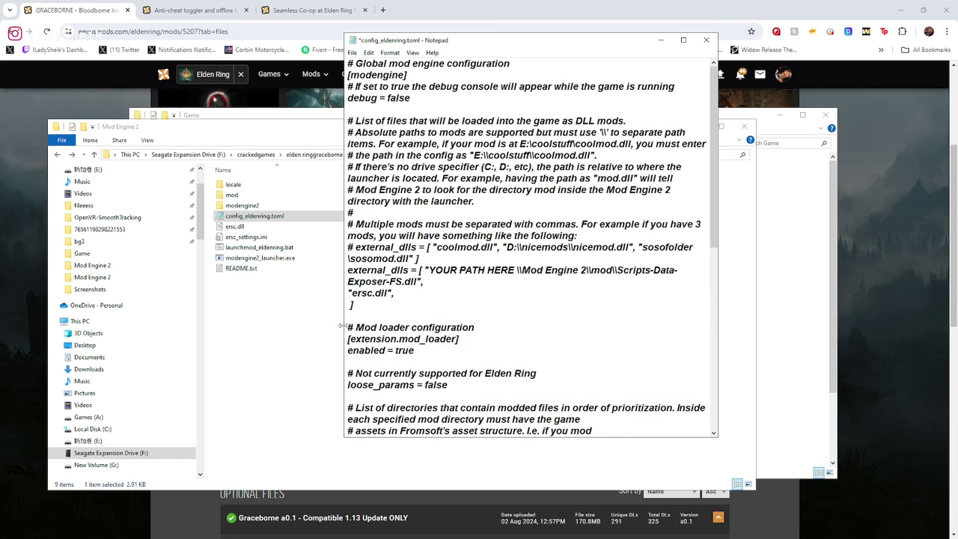
Delete the ersc.dll entry, pull the closing ] up a line, and select the placeholder
left_click_drag(395, 293, 347, 293)
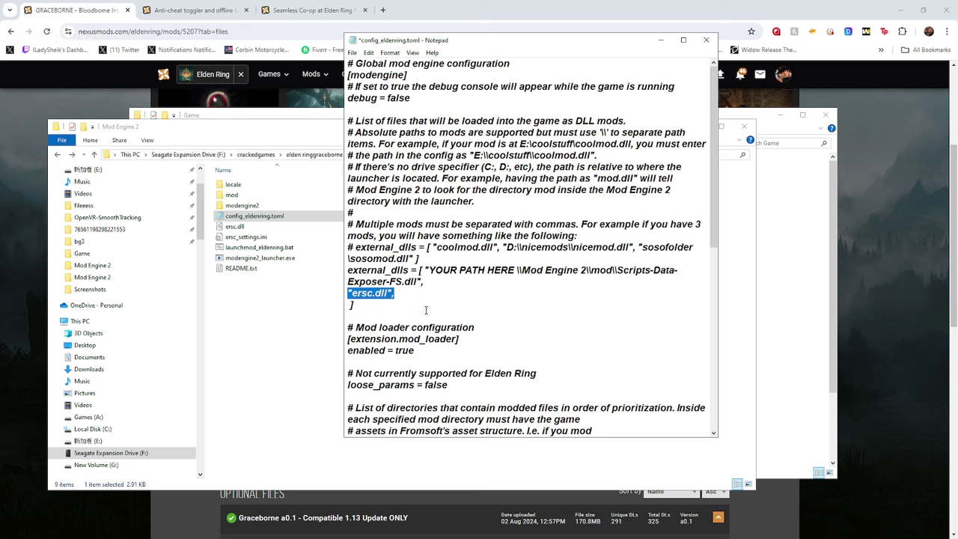
key("BackSpace")
left_click(351, 306)
key("BackSpace")
key("BackSpace")
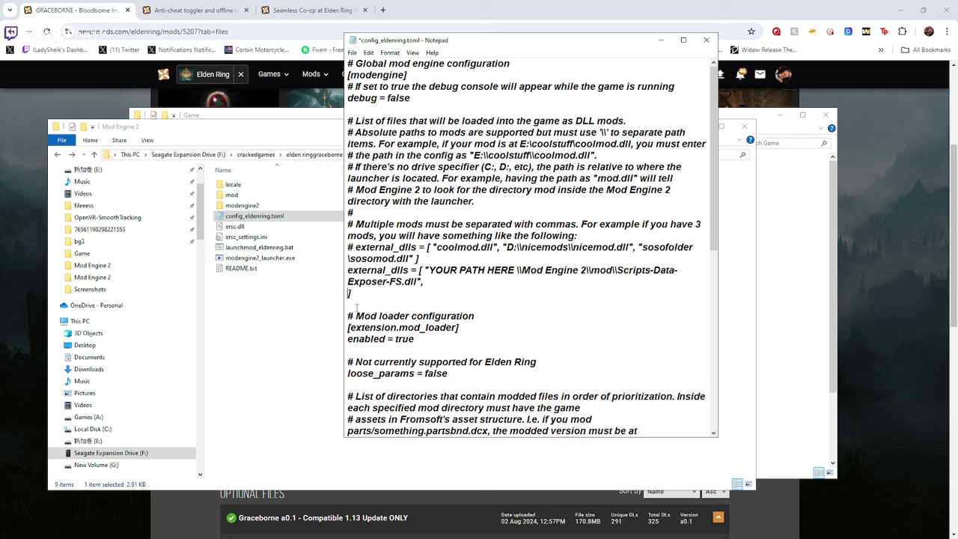
key("BackSpace")
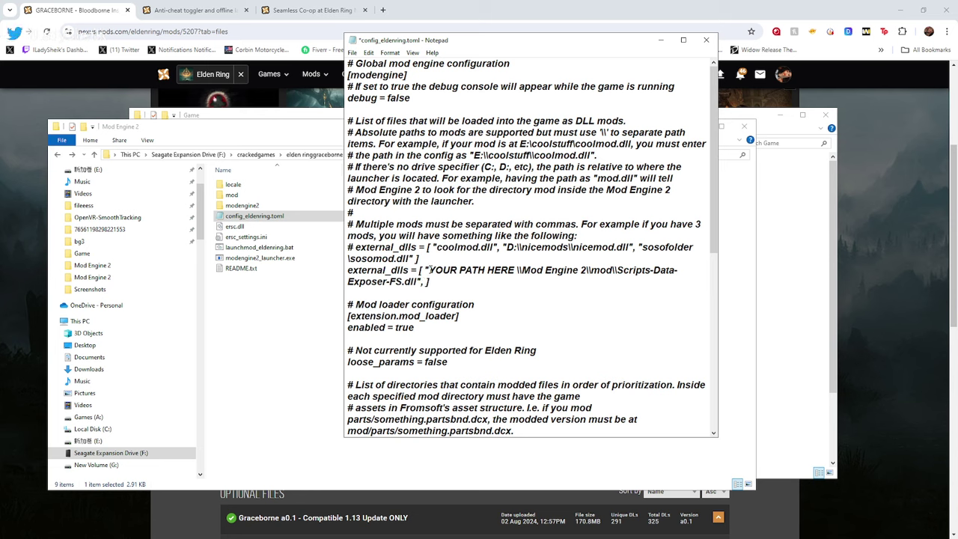
left_click_drag(430, 270, 516, 270)
left_click(433, 266)
left_click_drag(431, 271, 517, 271)
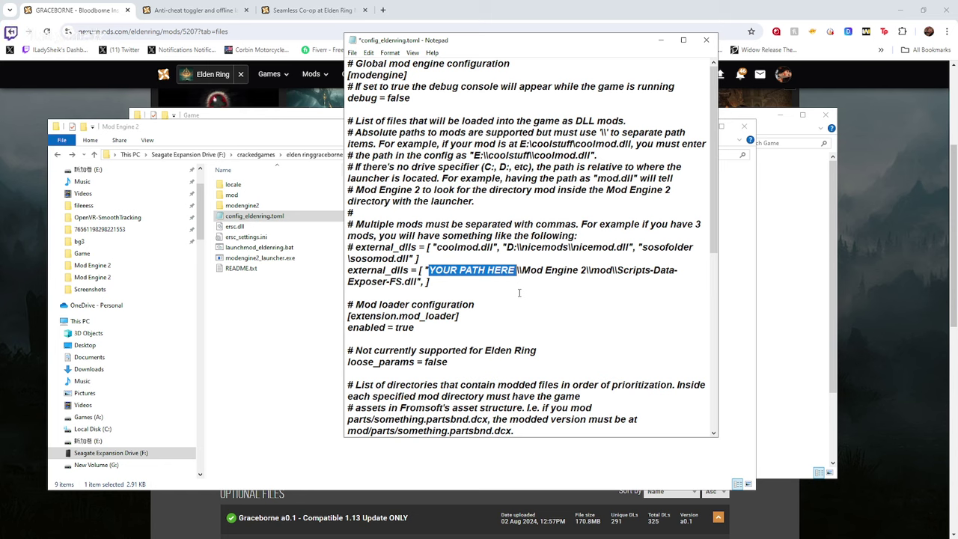
Paste the copied mod folder path over the placeholder
key("ctrl+v")
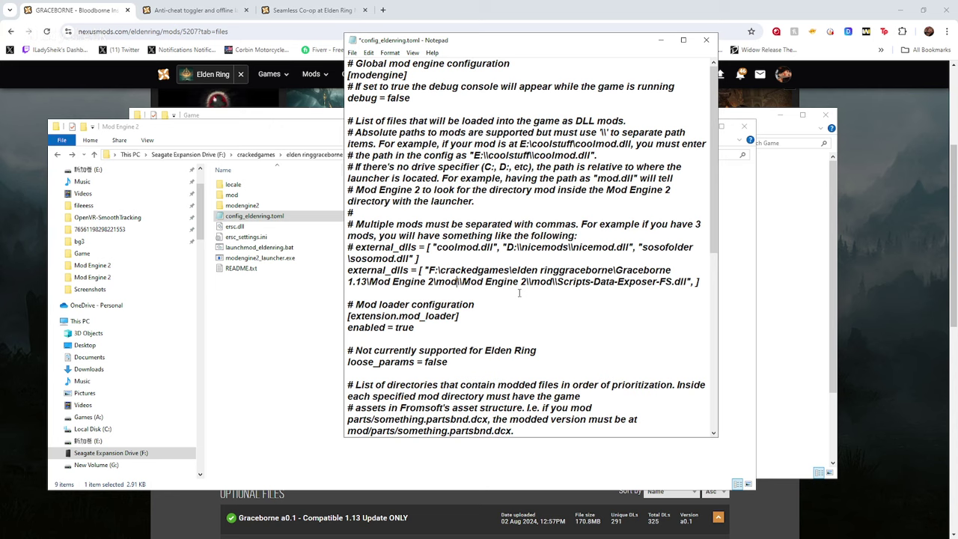
left_click(478, 319)
left_click_drag(461, 281, 457, 281)
Double the backslashes after F:, crackedgames, ringgraceborne, 1.13 and Mod Engine 2
left_click(440, 271)
type("\\")
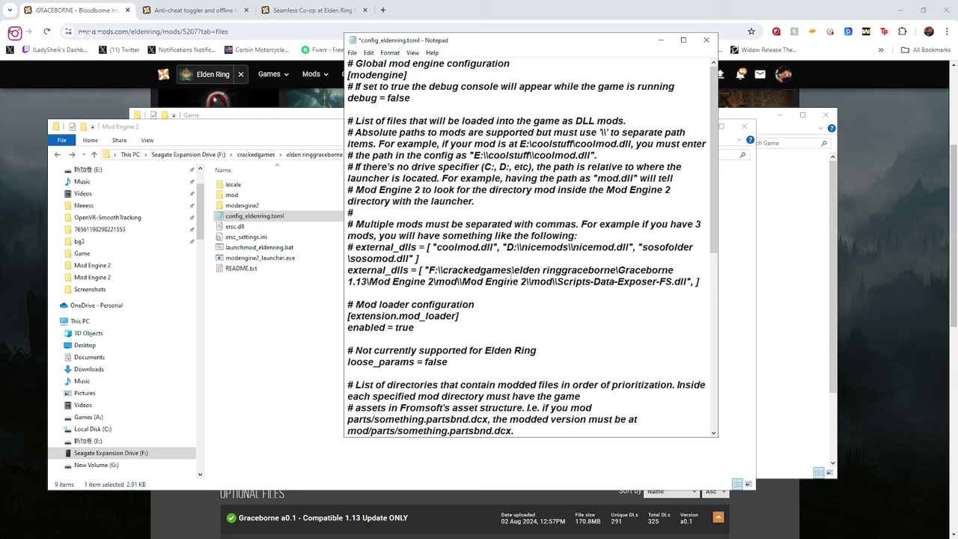
left_click(511, 272)
type("\\")
left_click(615, 271)
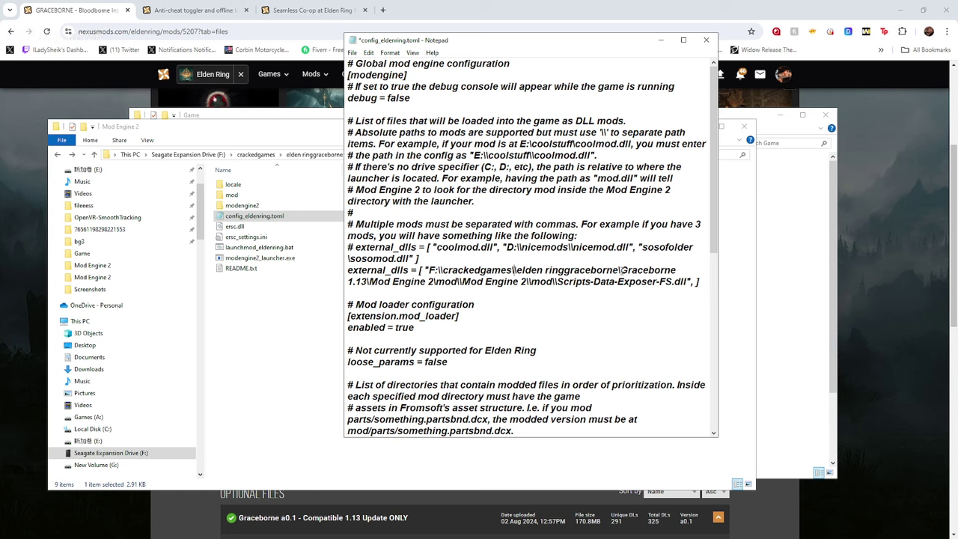
type("\\")
left_click(368, 281)
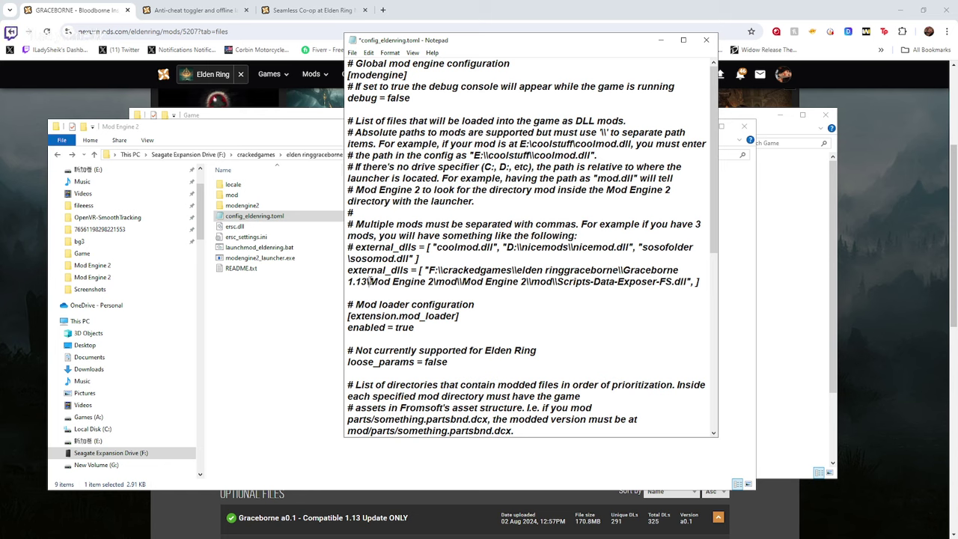
type("\\\\")
left_click(438, 281)
type("\\")
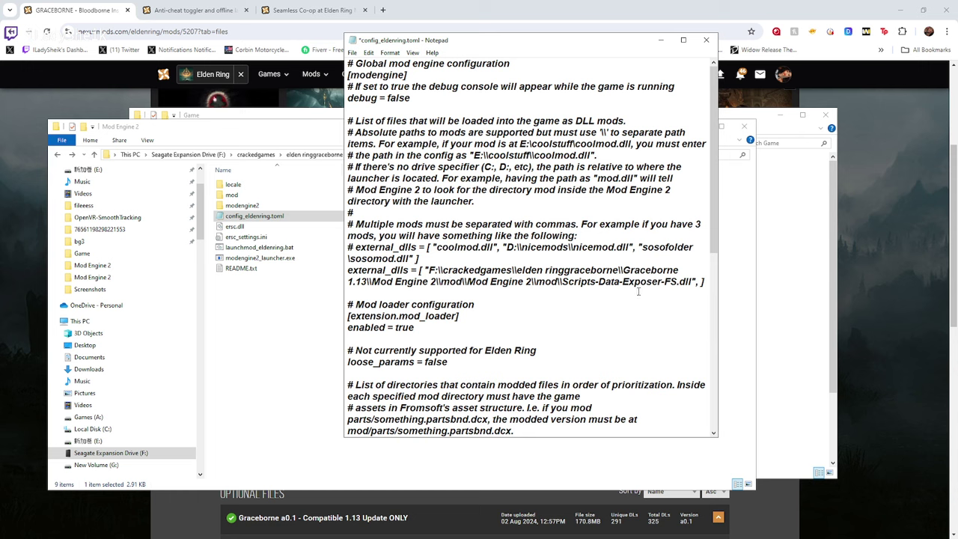
left_click_drag(704, 282, 347, 272)
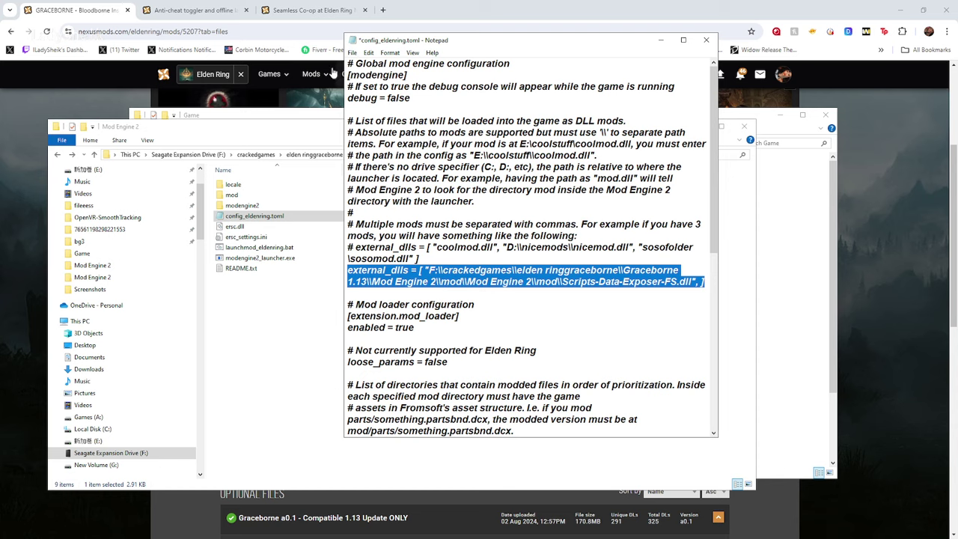
Save config_eldenring.toml and close Notepad
left_click(351, 52)
left_click(378, 101)
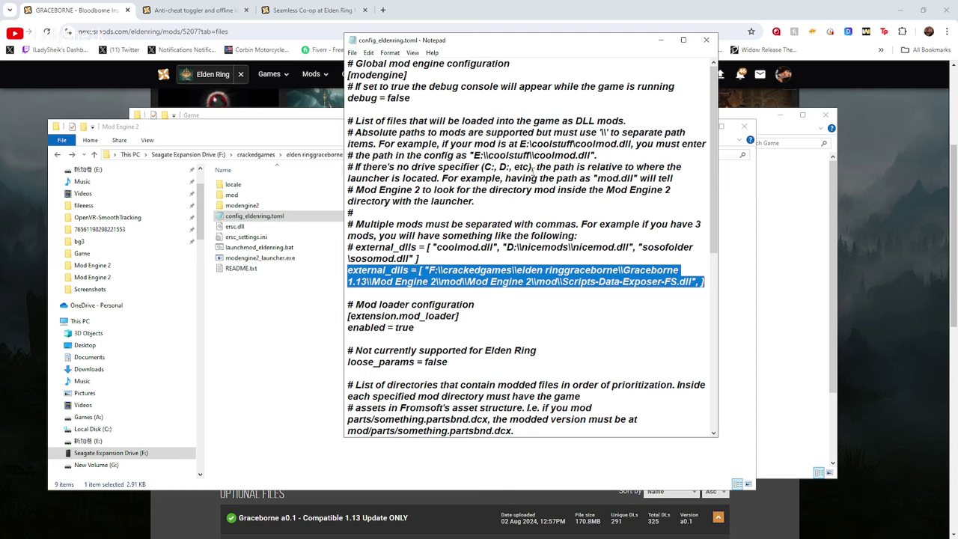
left_click(704, 42)
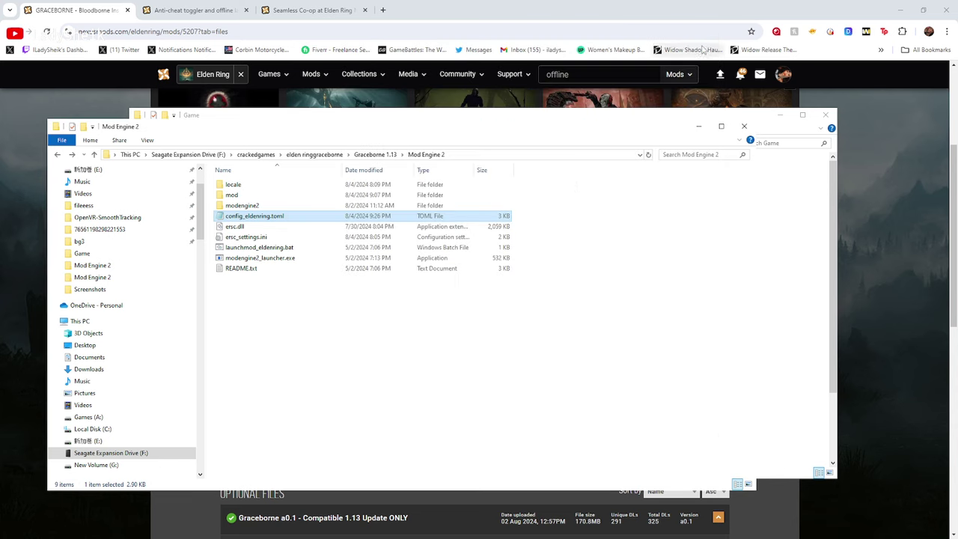
left_click(289, 304)
Run launchmod_eldenring.bat to start Elden Ring with Mod Engine 2 and reach the offline Graceborne title screen
left_click(262, 252)
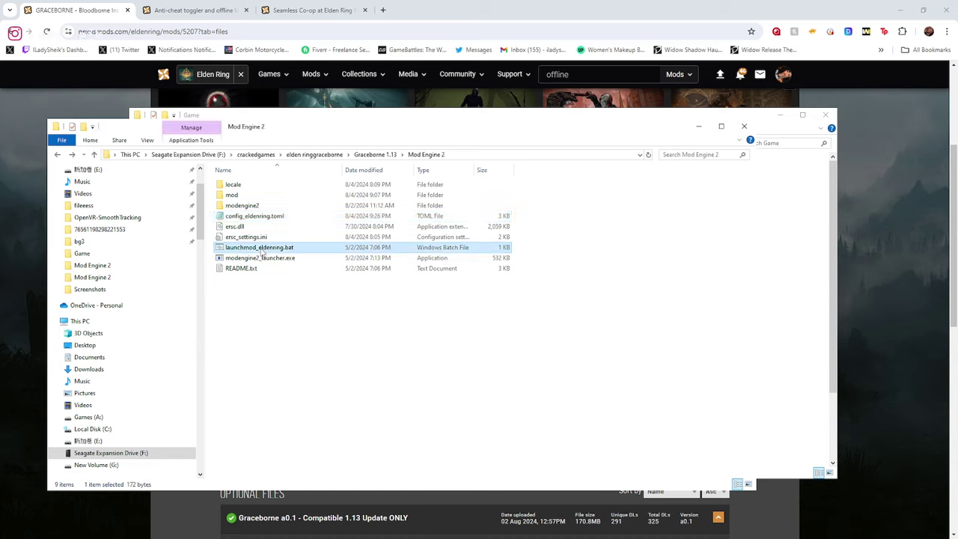
double_click(262, 253)
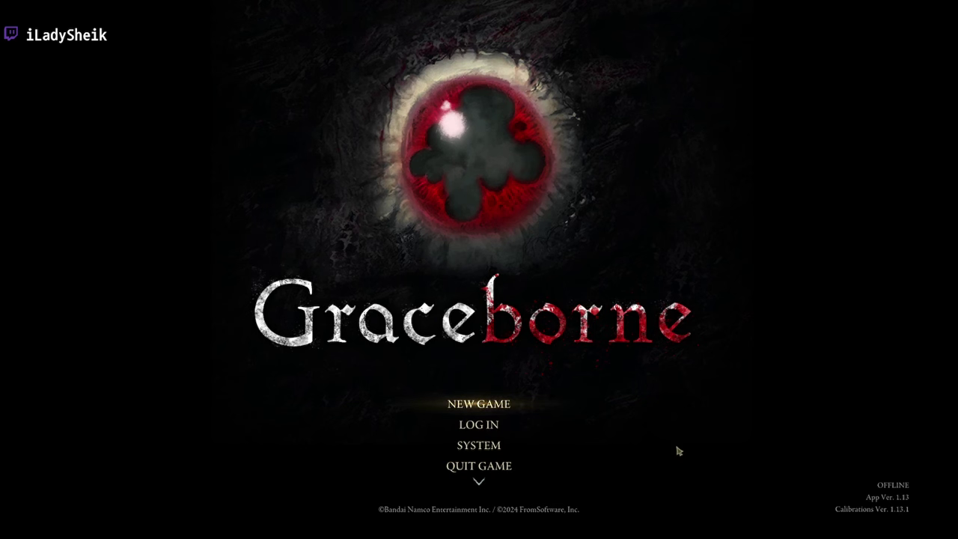
scroll(470, 408, "down", 3)
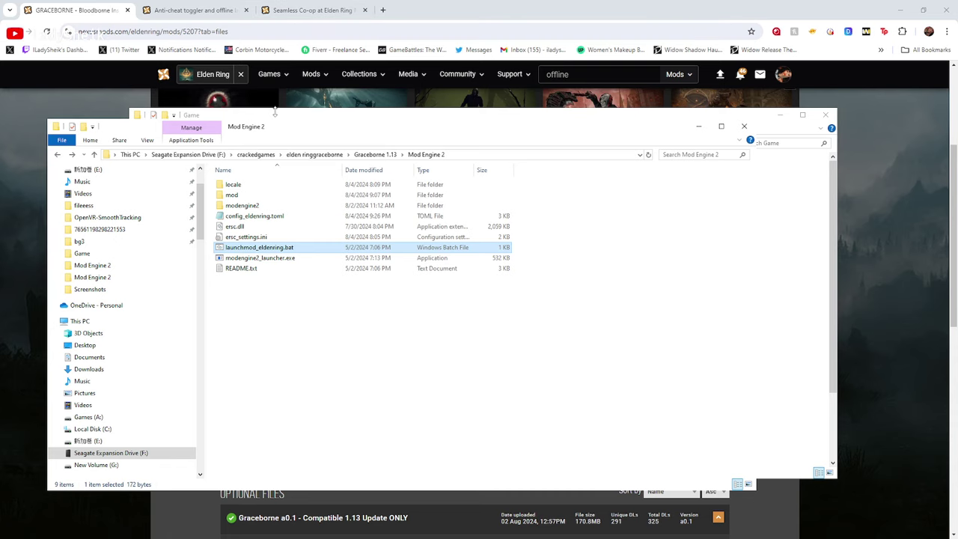
Browse from Mod Engine 2 up to crackedgames and into elden ring stuff\Seamless update dlc 1.13
left_click(282, 117)
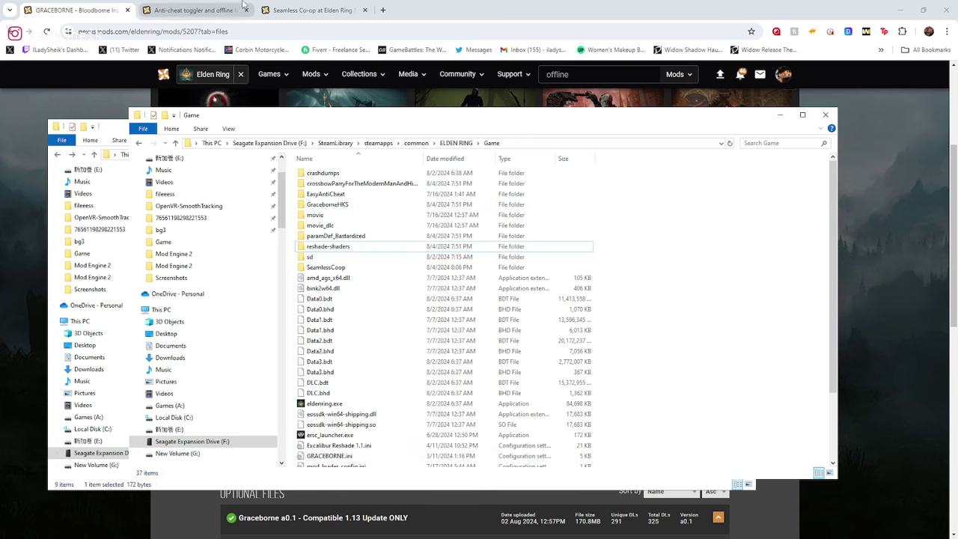
left_click(314, 9)
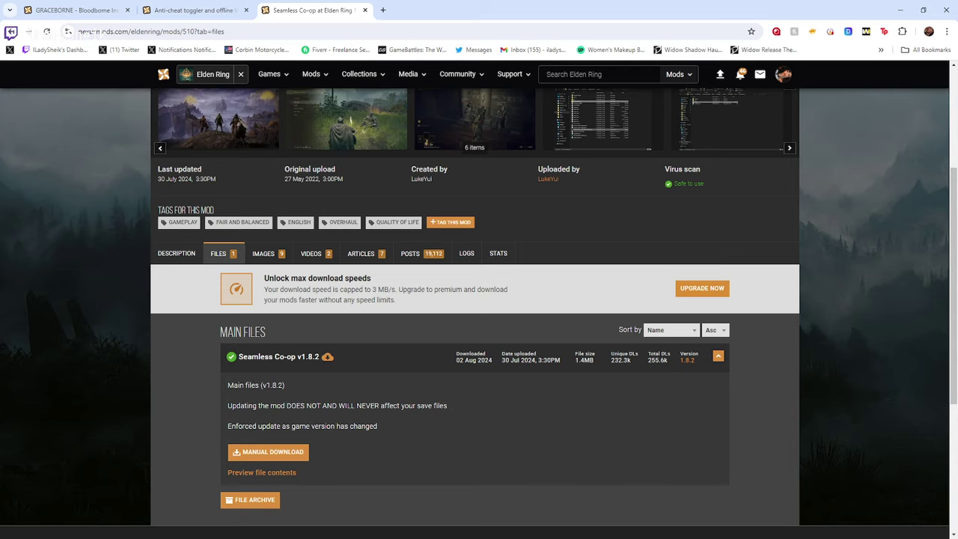
key("alt+Tab")
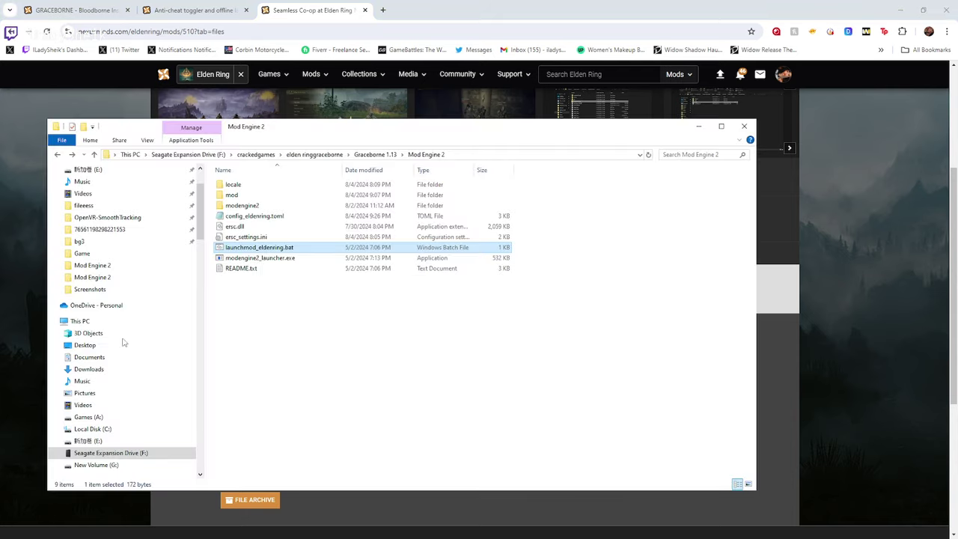
left_click(301, 156)
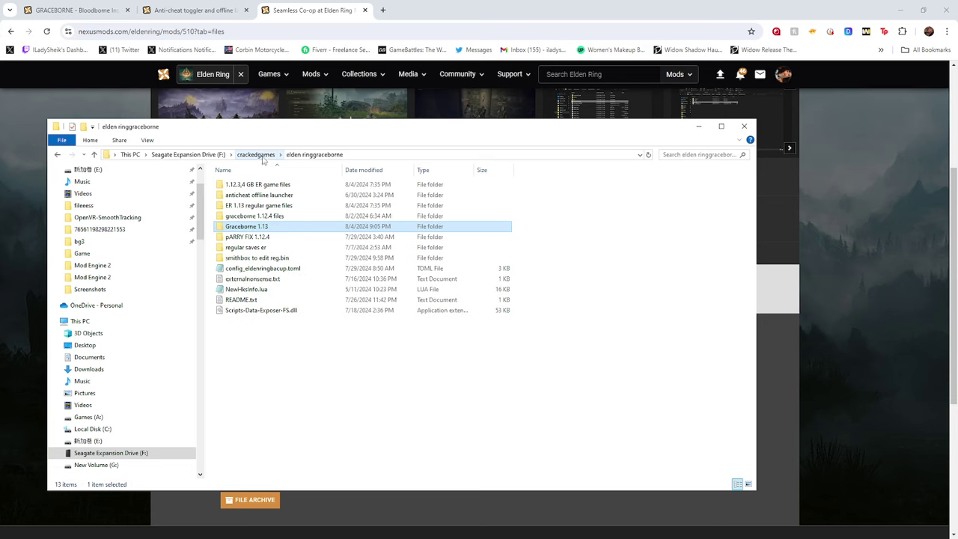
key("alt+Up")
left_click(235, 231)
double_click(235, 228)
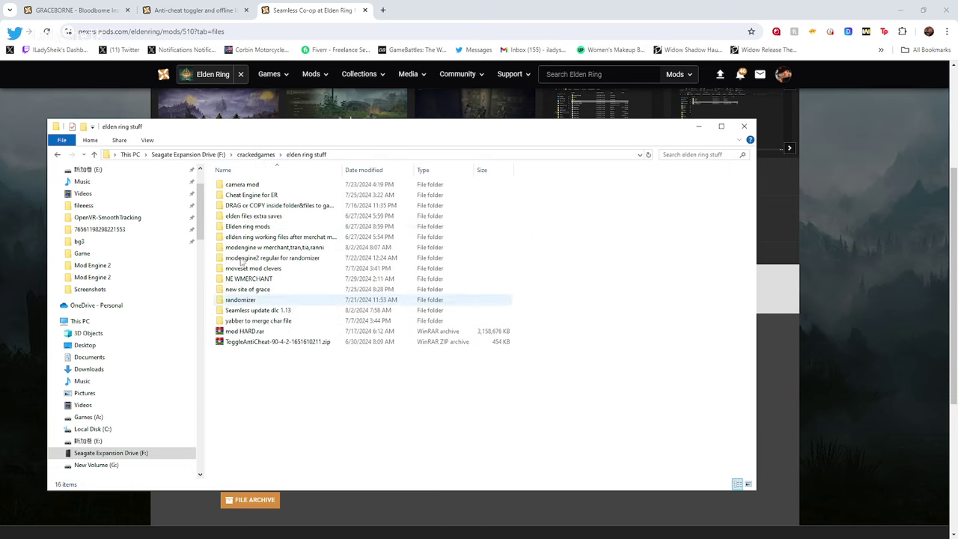
double_click(285, 310)
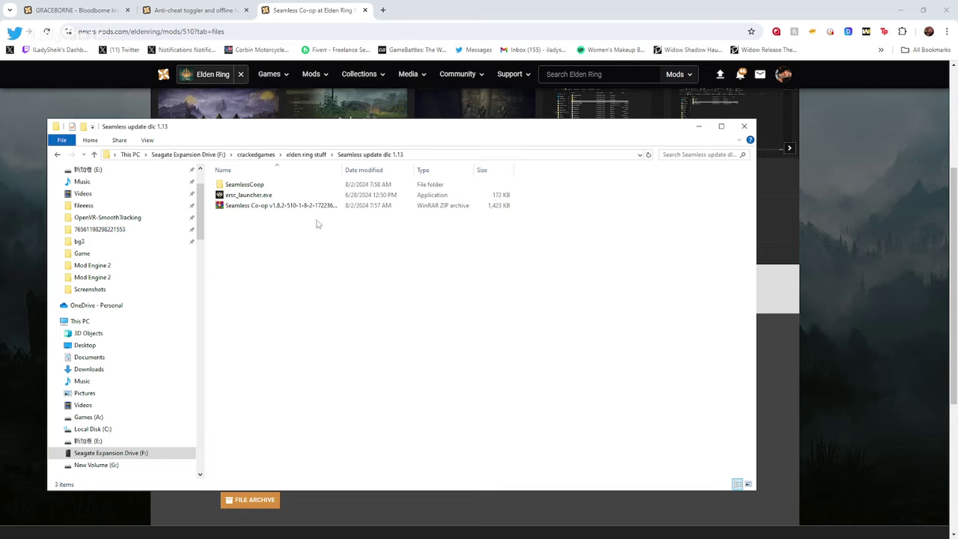
Copy the SeamlessCoop folder and ersc_launcher.exe from Seamless update dlc 1.13
left_click_drag(536, 198, 283, 185)
right_click(283, 186)
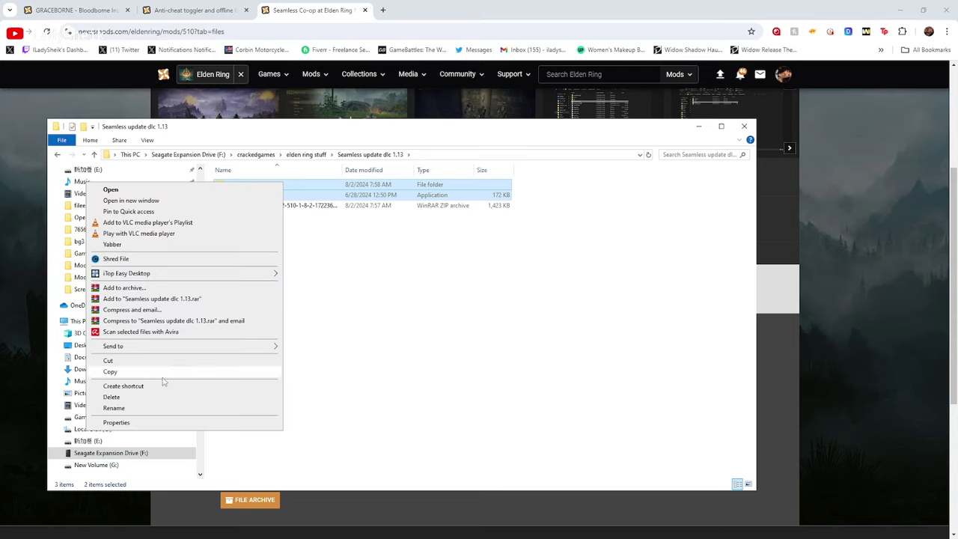
left_click(137, 378)
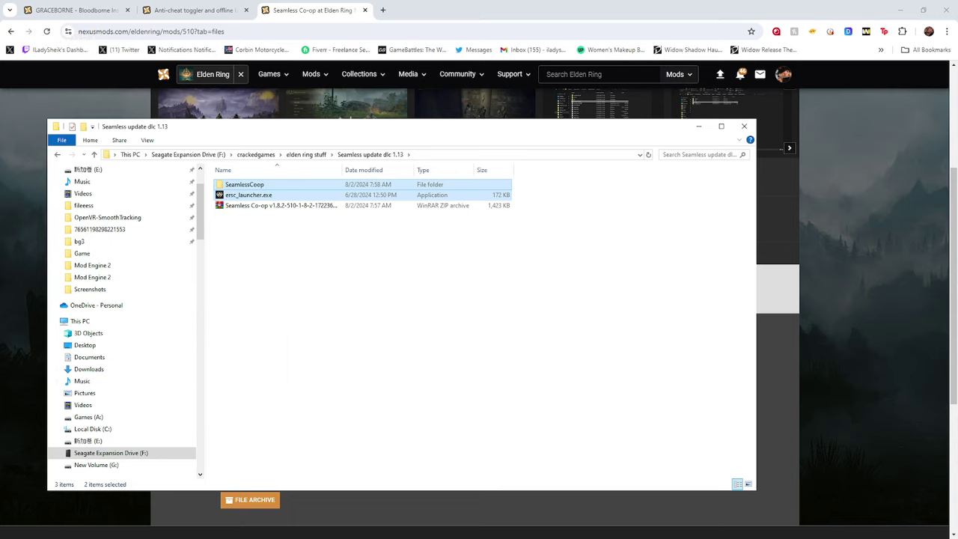
Confirm ersc_launcher.exe and SeamlessCoop are in the Game folder, then open SeamlessCoop\ersc_settings.ini
key("alt+Tab")
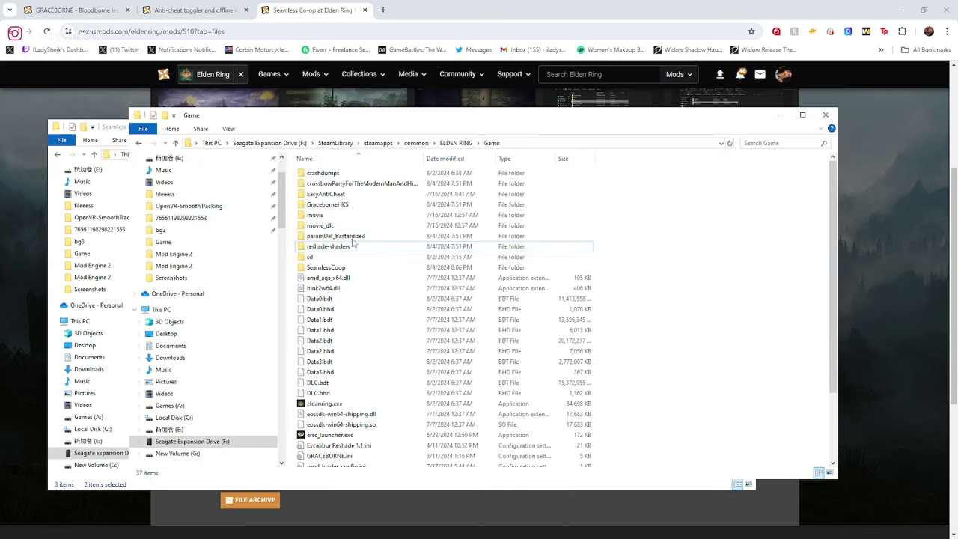
scroll(688, 329, "down", 3)
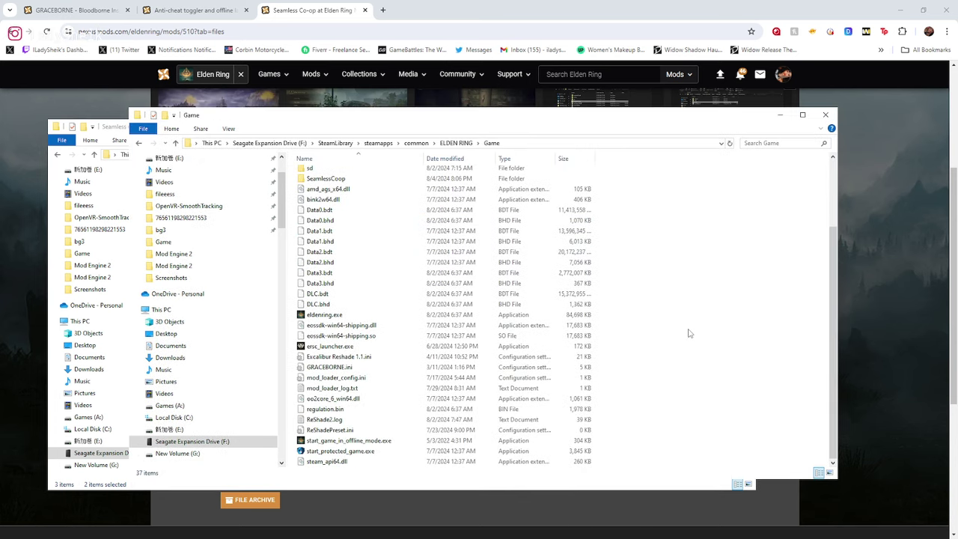
scroll(688, 332, "up", 3)
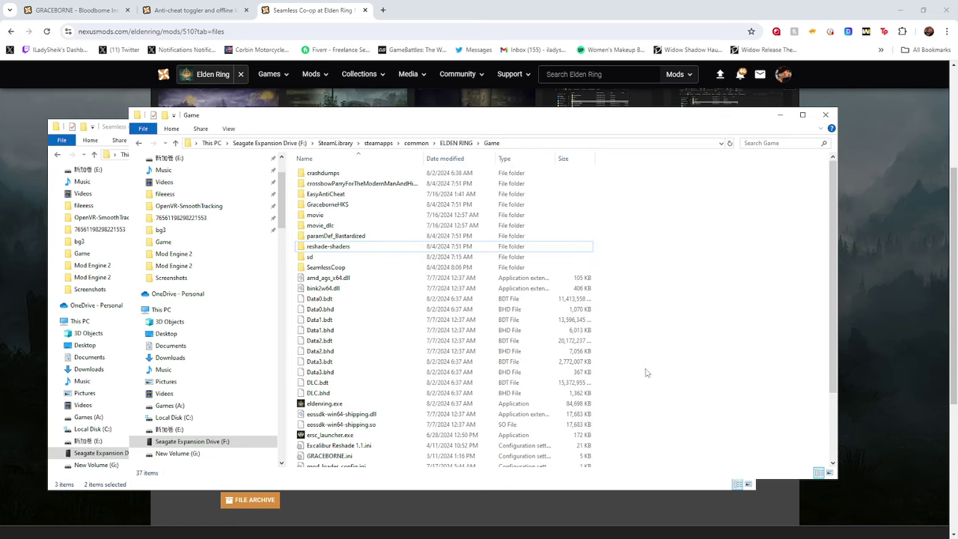
left_click(368, 437)
left_click(367, 437)
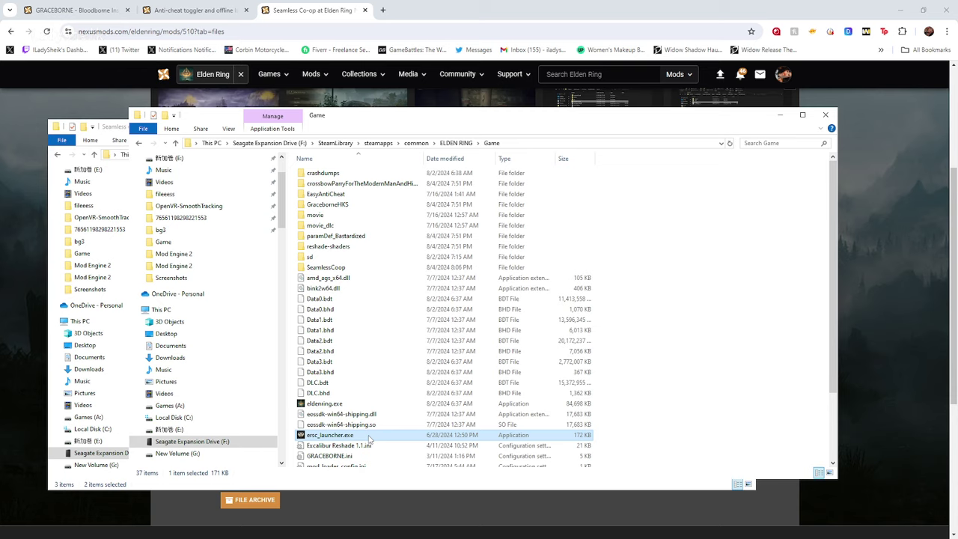
left_click(355, 268, "ctrl")
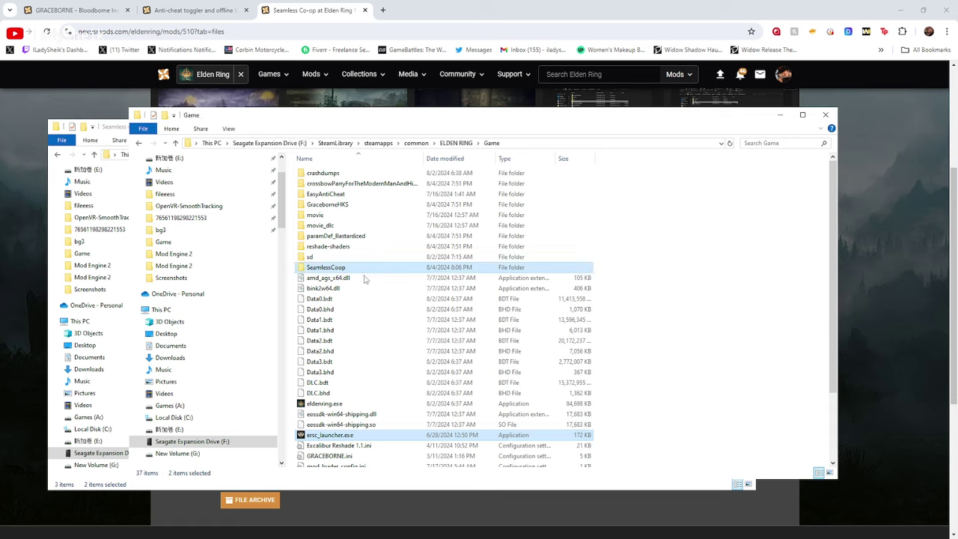
left_click(707, 298)
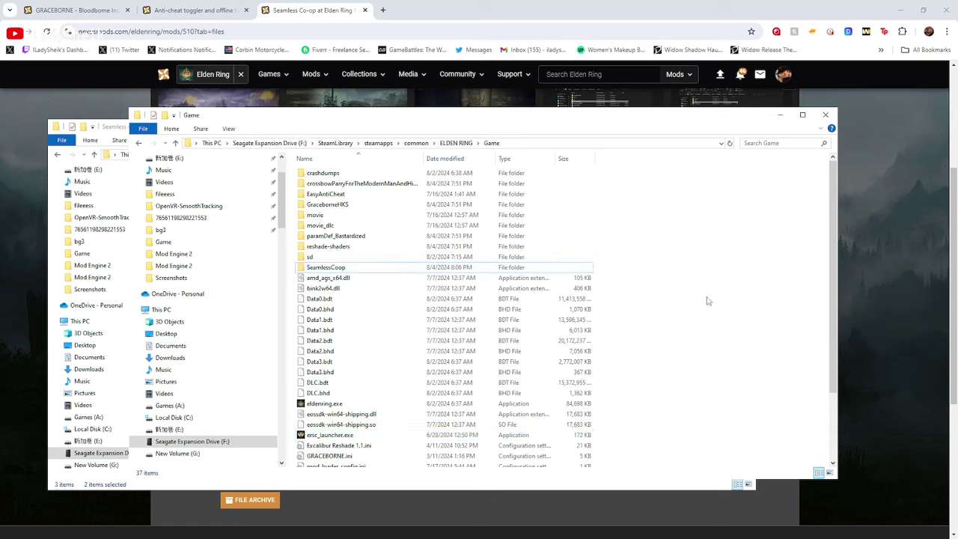
double_click(339, 270)
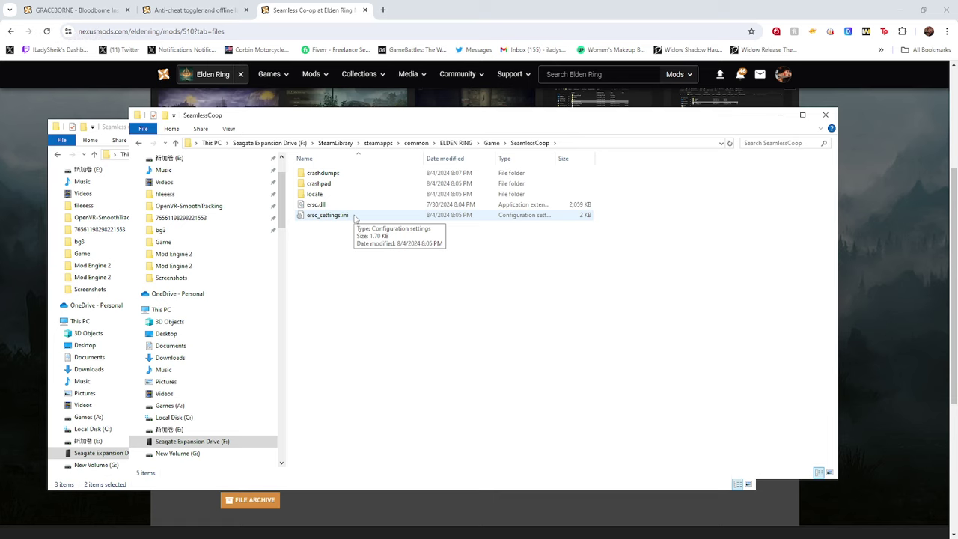
double_click(353, 215)
Replace the cooppassword value under [PASSWORD] with a new session password
scroll(518, 190, "down", 2)
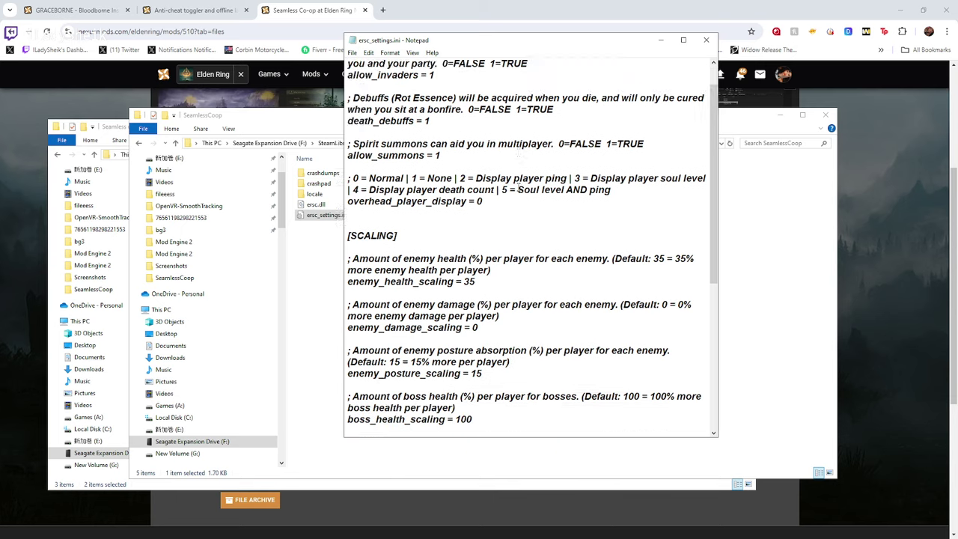
scroll(518, 190, "down", 7)
left_click_drag(412, 293, 346, 292)
left_click_drag(448, 327, 345, 327)
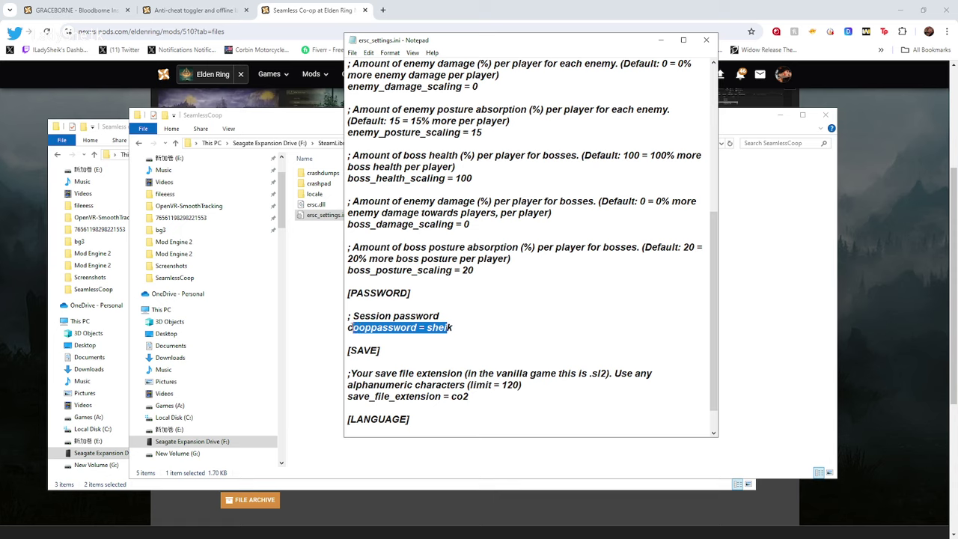
left_click_drag(467, 327, 426, 327)
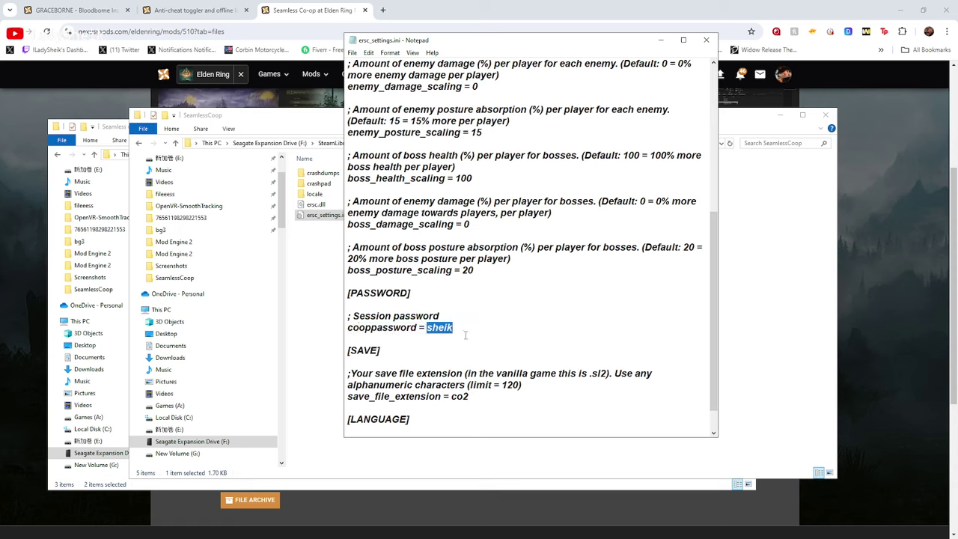
key("BackSpace")
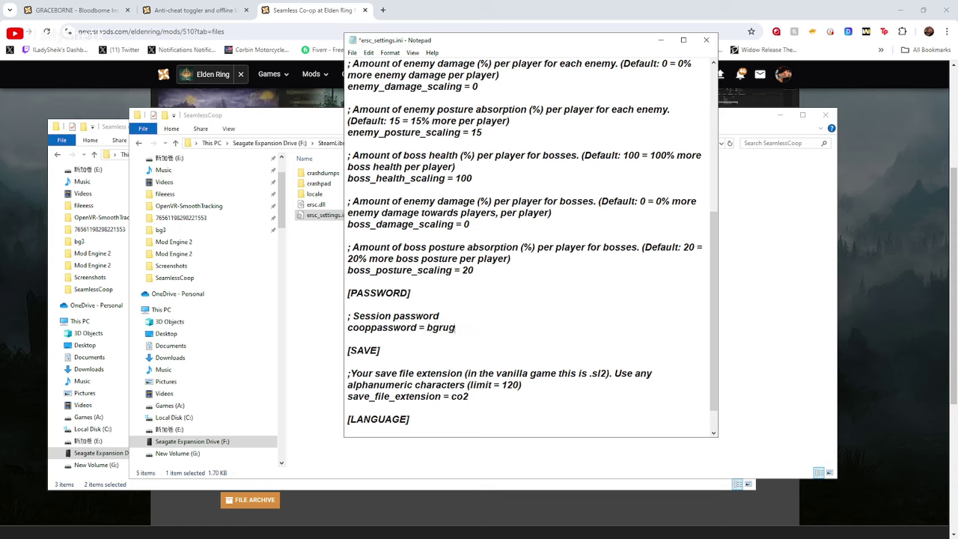
key("BackSpace")
key("BackSpace")
key("BackSpace")
key("BackSpace")
key("BackSpace")
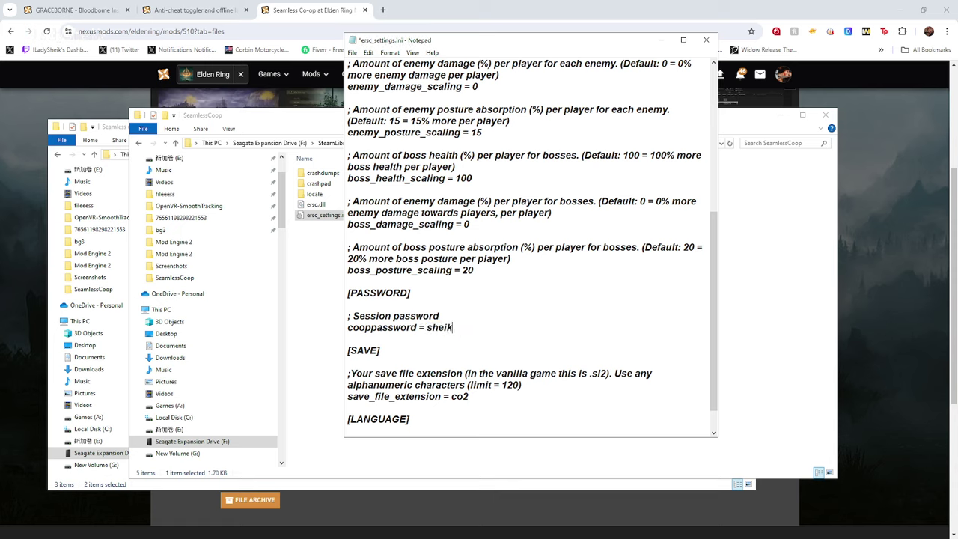
Save ersc_settings.ini via File > Save and close Notepad
left_click(351, 52)
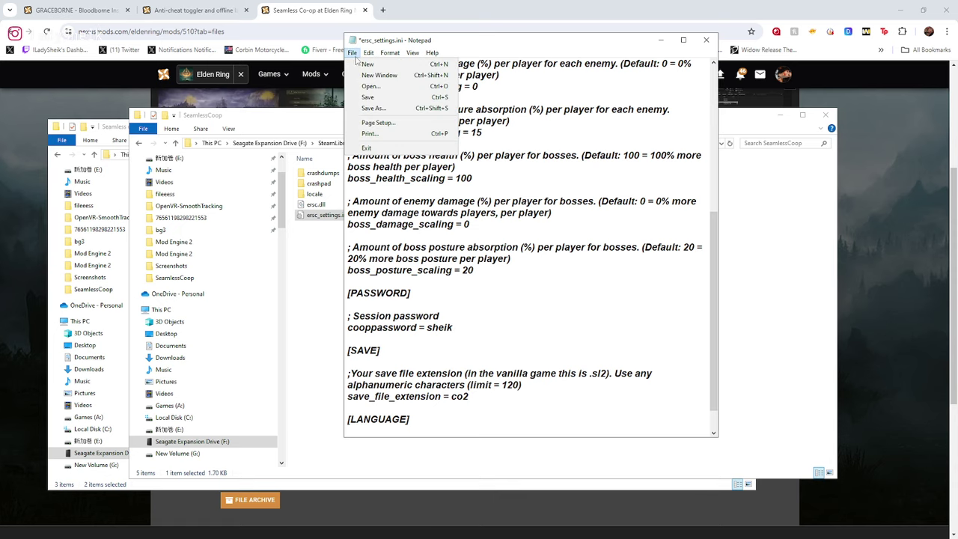
left_click(389, 98)
left_click(705, 39)
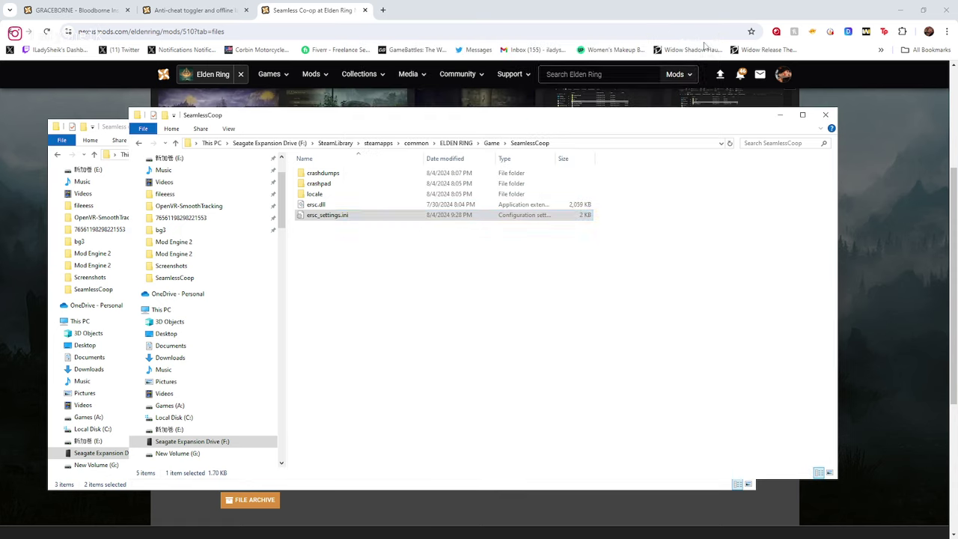
Return to the ELDEN RING Game folder and run ersc_launcher.exe to reach the Seamless Co-op welcome message
left_click(139, 143)
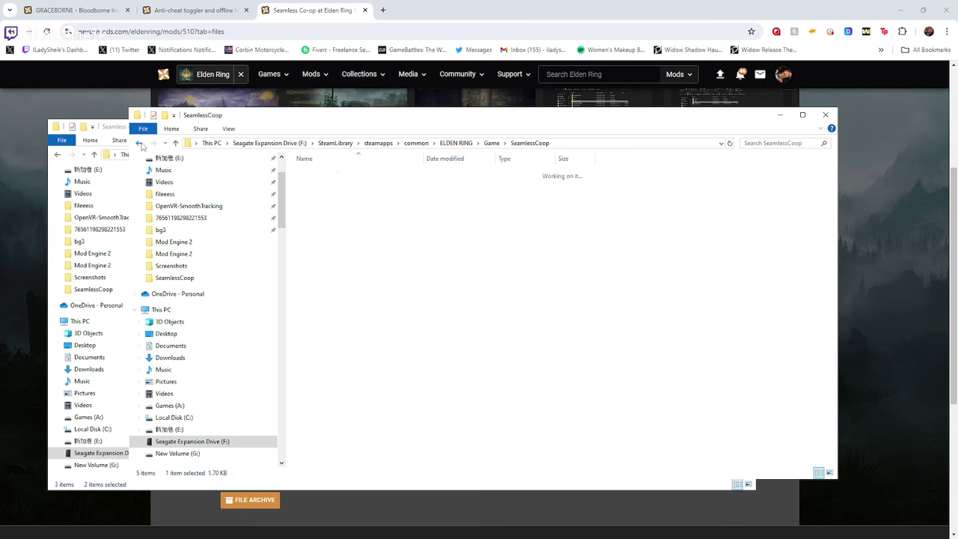
scroll(419, 359, "down", 1)
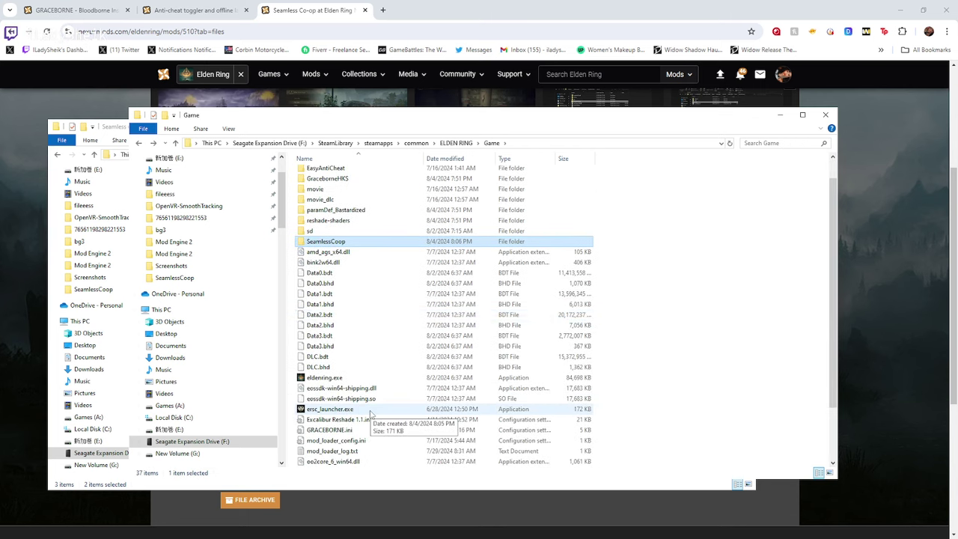
left_click(352, 410)
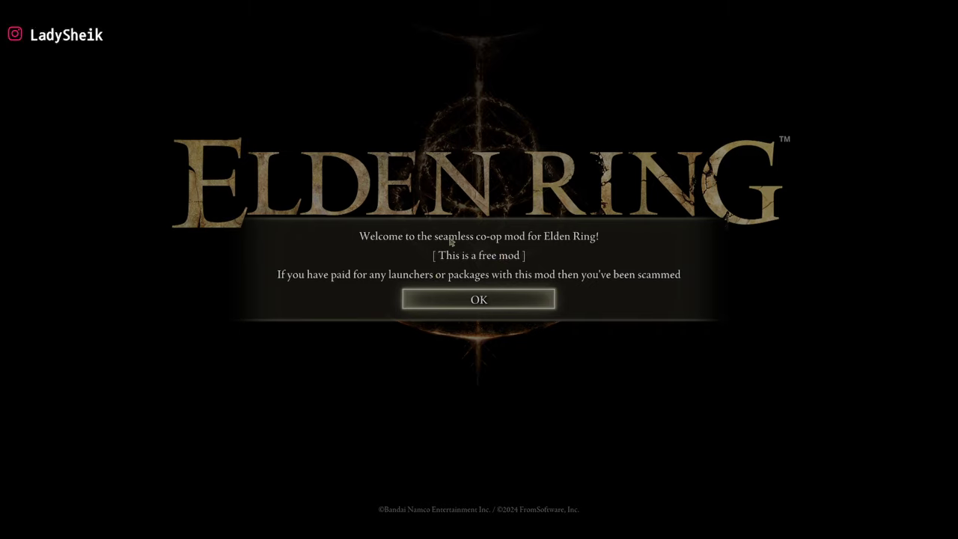
Dismiss the Seamless Co-op welcome message and the separate-save warning
left_click(470, 305)
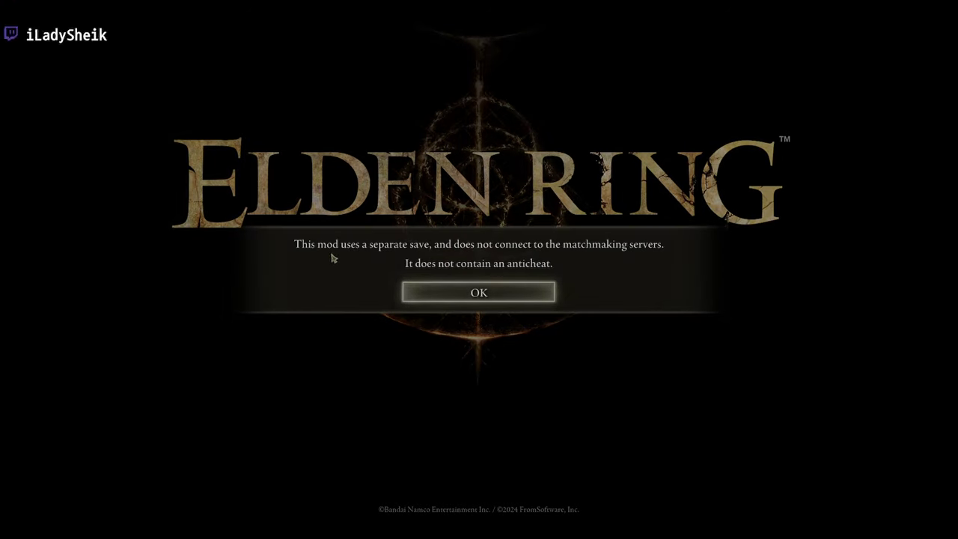
left_click(482, 291)
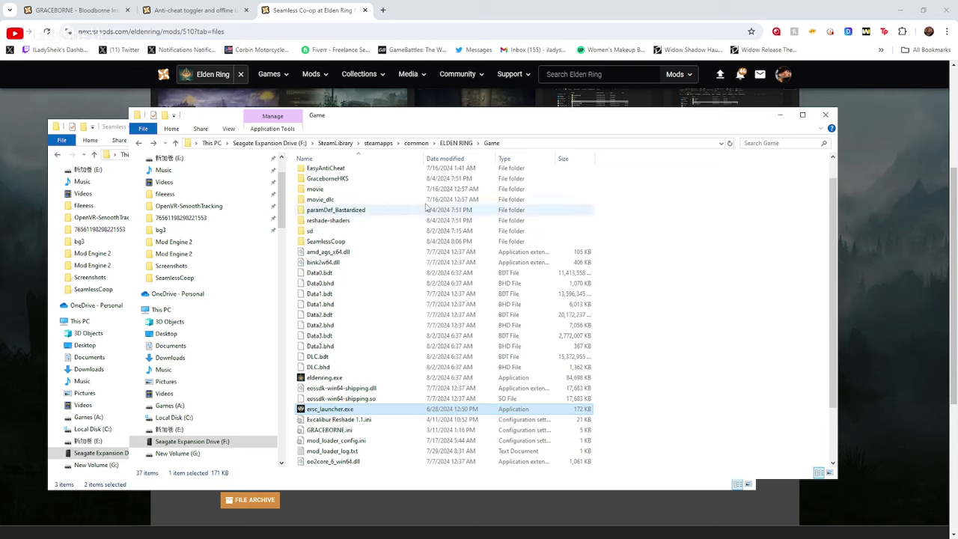
Copy locale, ersc.dll and ersc_settings.ini from the SeamlessCoop folder
double_click(321, 243)
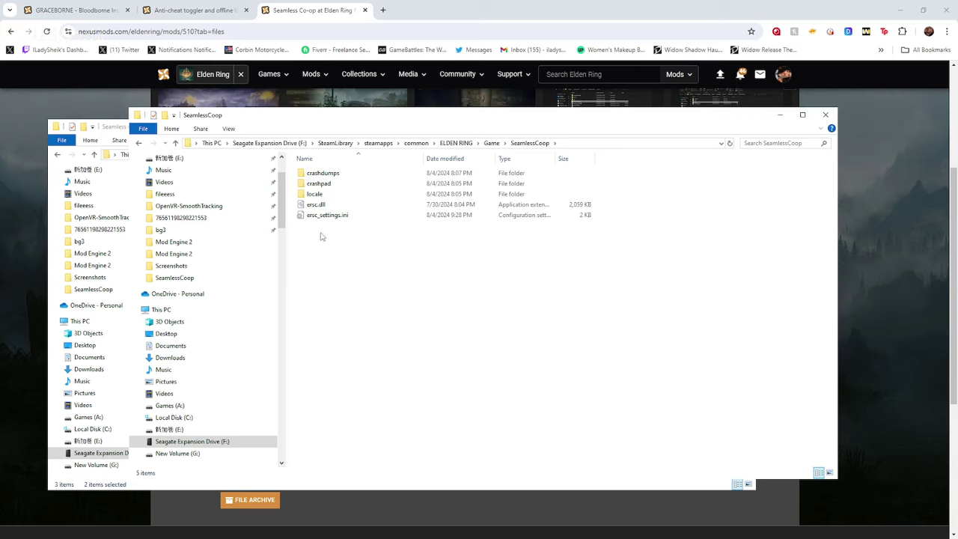
left_click_drag(318, 224, 309, 195)
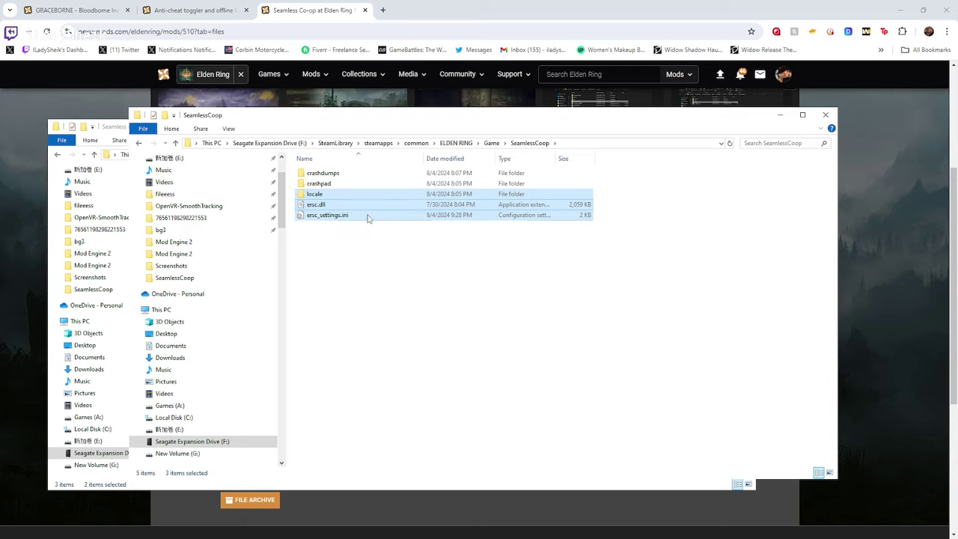
right_click(366, 217)
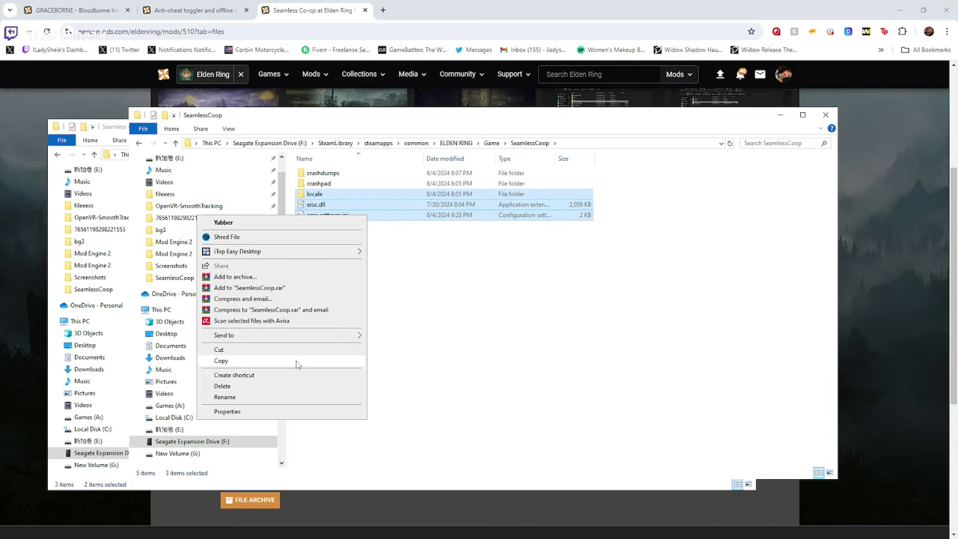
left_click(296, 362)
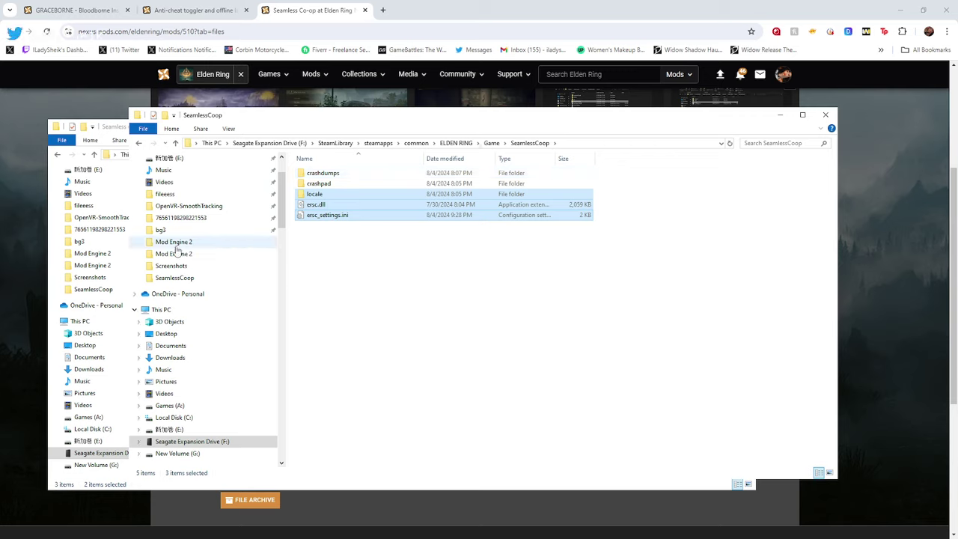
In Graceborne 1.13\Mod Engine 2, check the three copied items and open config_eldenring.toml
left_click(173, 254)
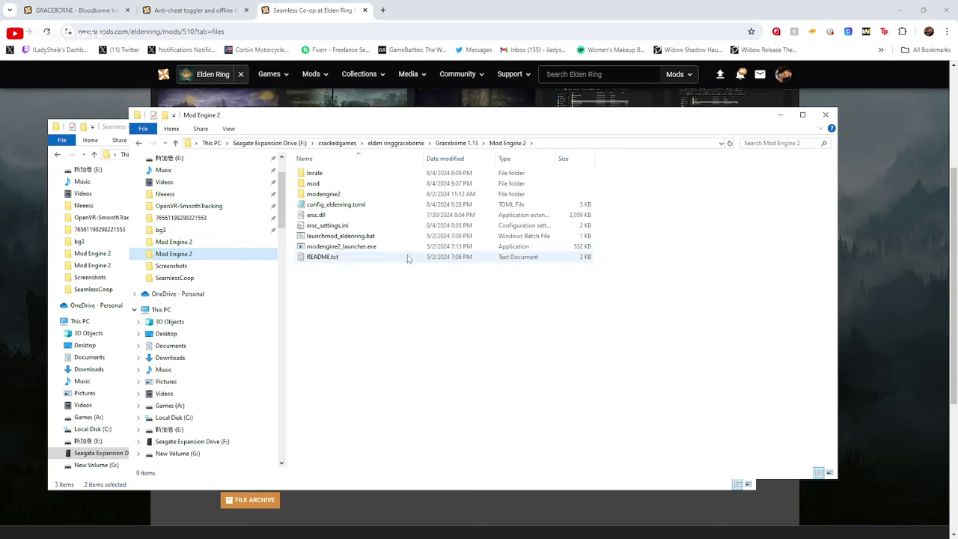
left_click(456, 143)
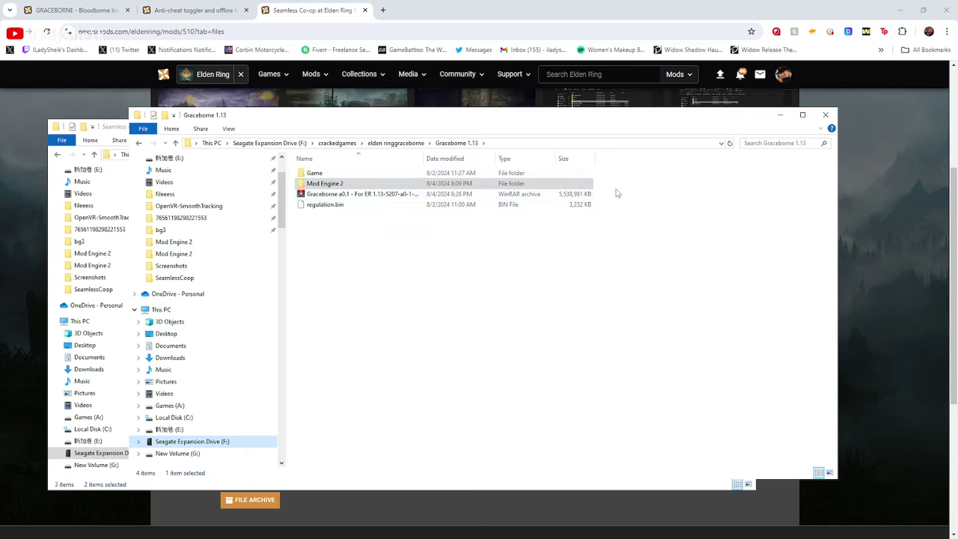
double_click(369, 184)
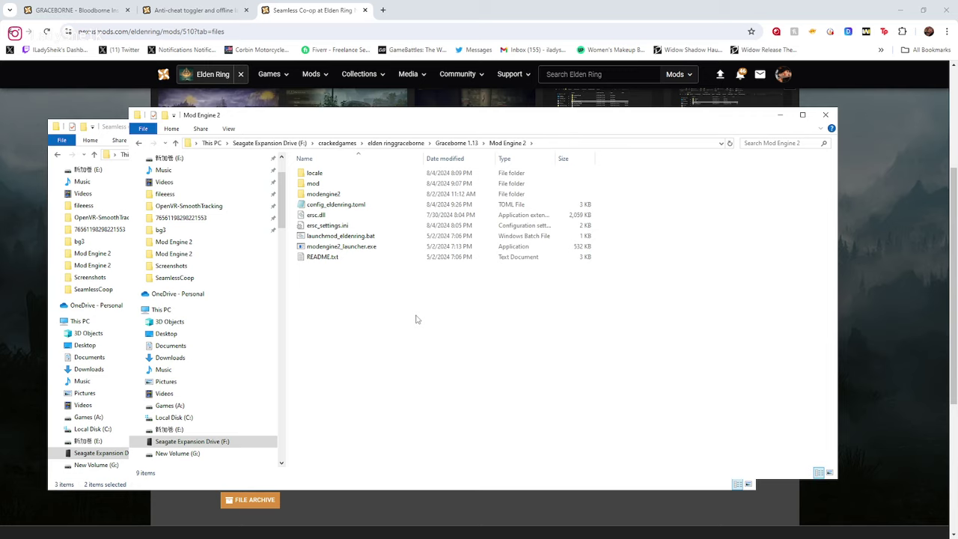
left_click(377, 228)
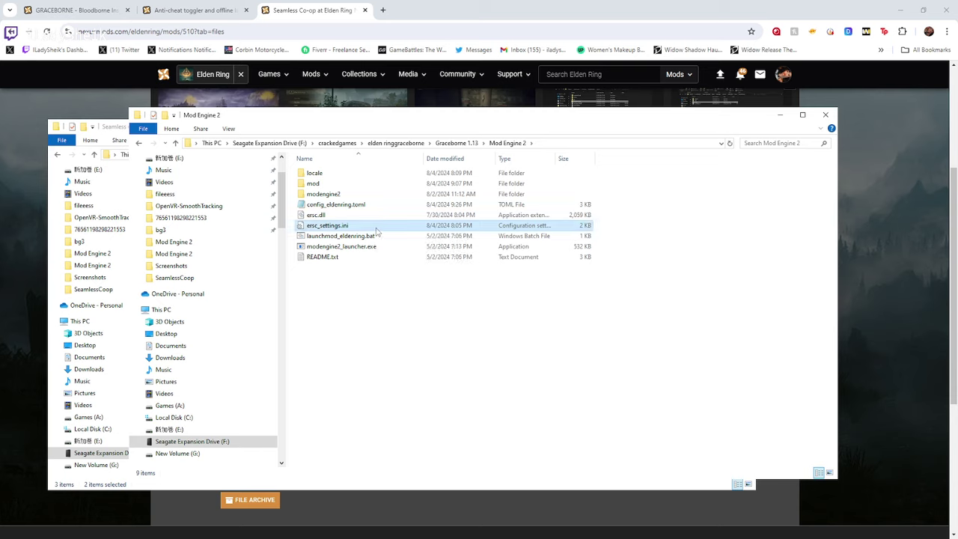
left_click(351, 216, "ctrl")
left_click(321, 176, "ctrl")
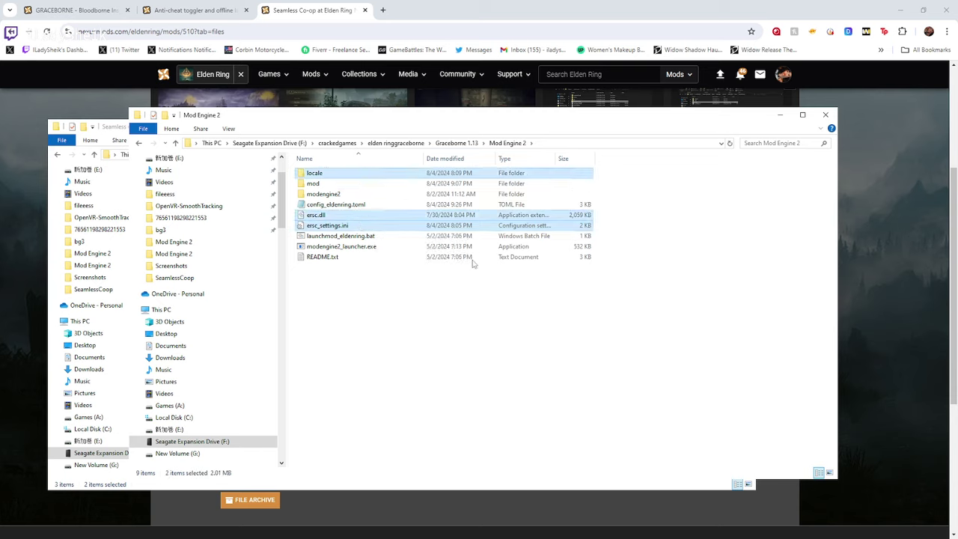
left_click(421, 345)
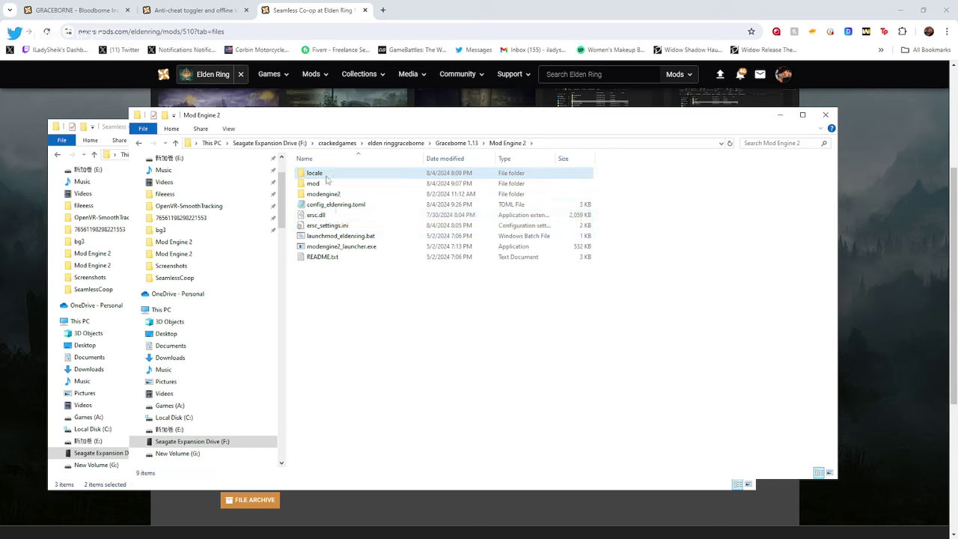
left_click(347, 207)
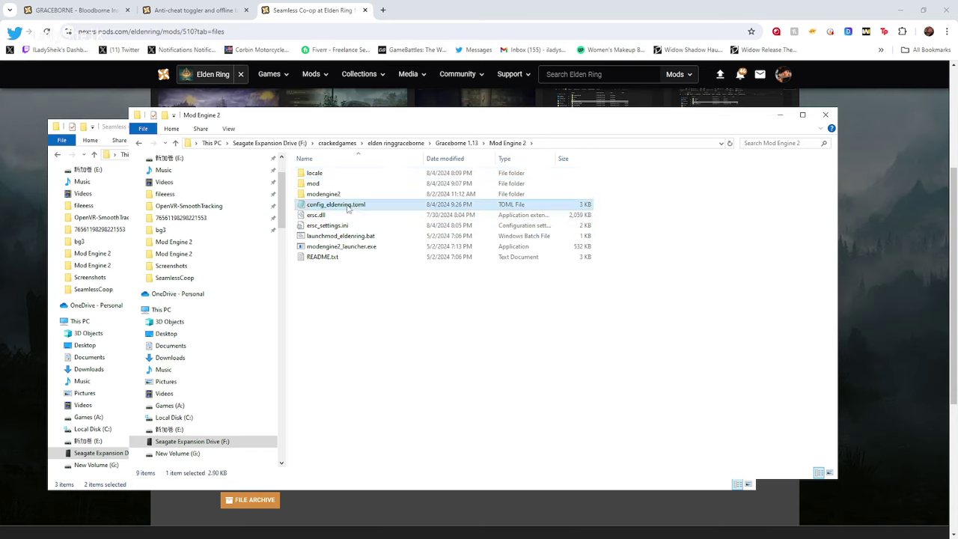
double_click(346, 208)
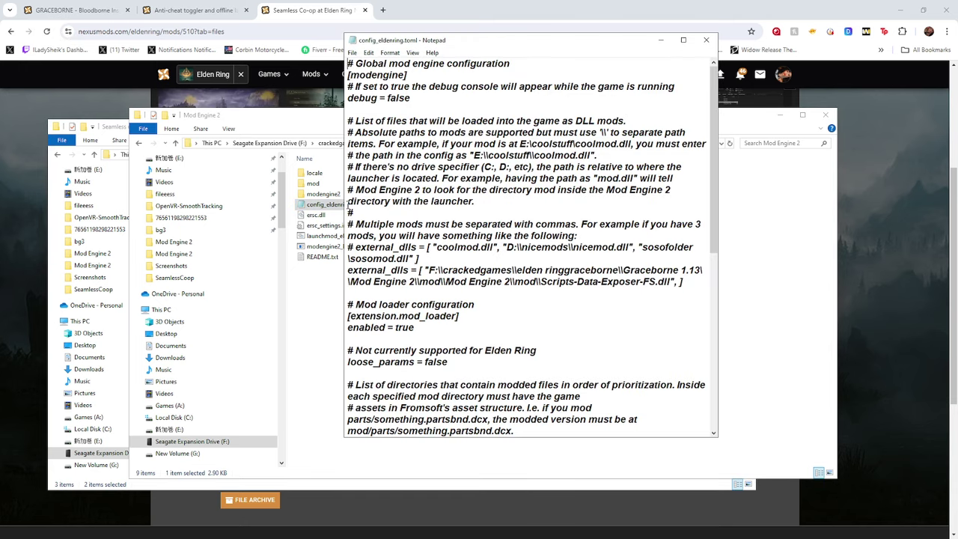
Add "ersc.dll" on a new line after Scripts-Data-Exposer-FS.dll in external_dlls
left_click(676, 281)
key("BackSpace")
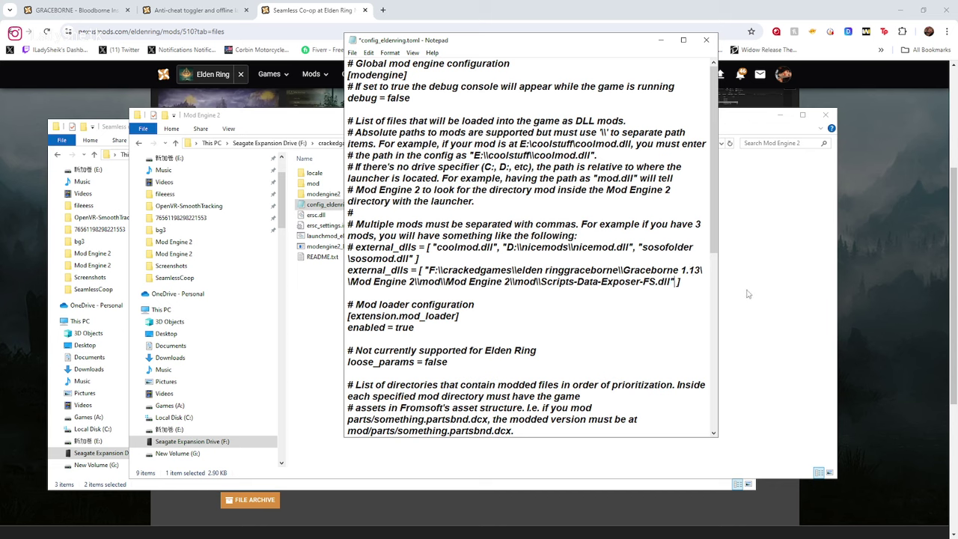
type(",")
key("Return")
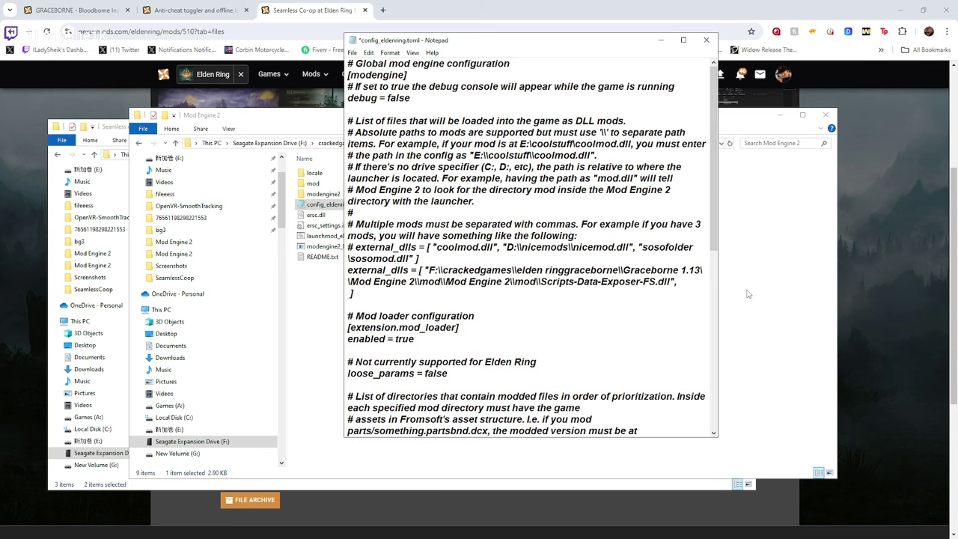
type("\"ersc ")
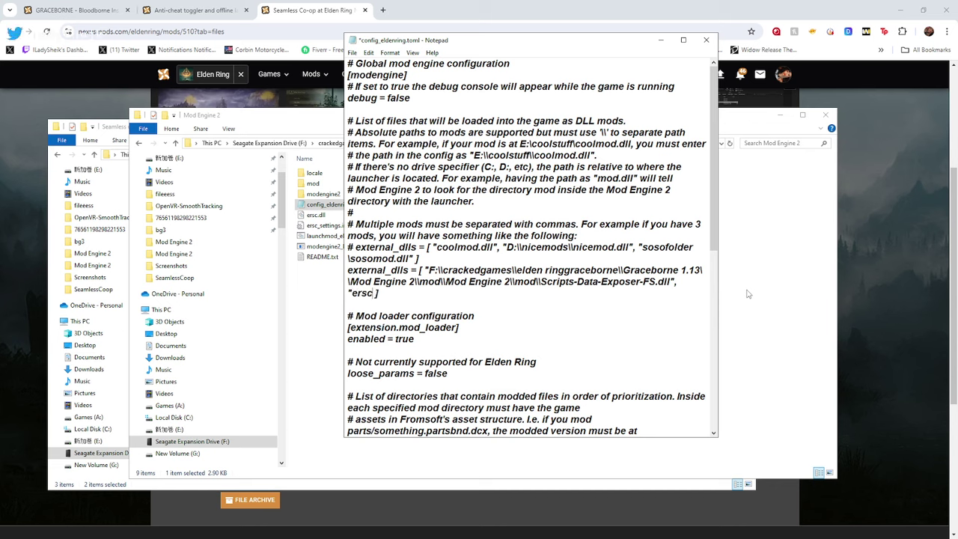
type(".dll\"")
type(",")
key("Return")
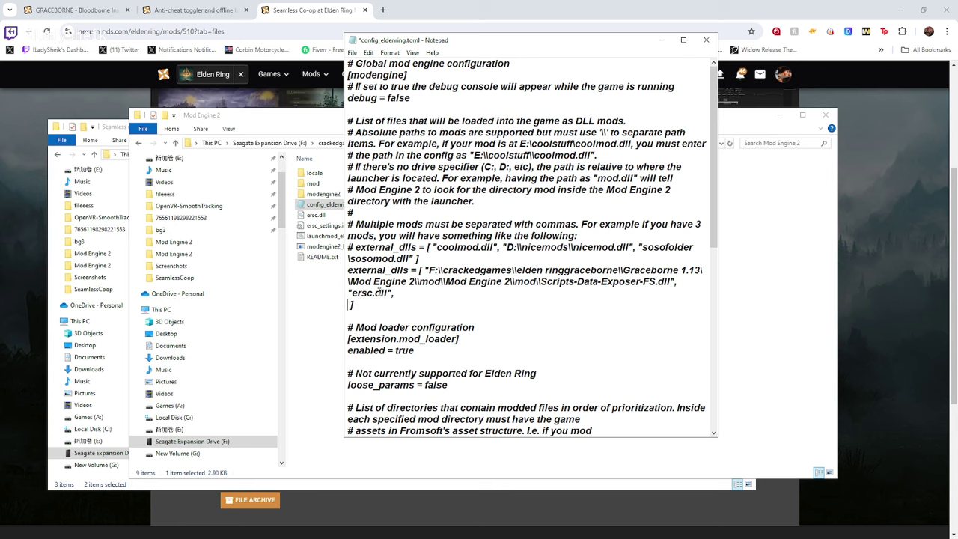
Check the new ersc.dll entry, then save config_eldenring.toml and close Notepad
mouse_move(393, 292)
left_mouse_down()
mouse_move(358, 281)
mouse_move(348, 293)
mouse_move(394, 293)
left_mouse_up()
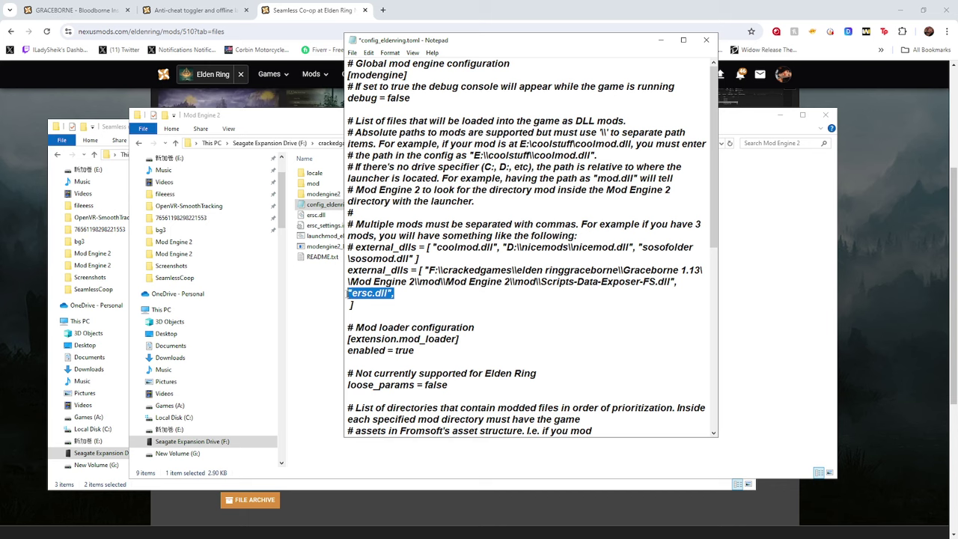
left_click(686, 285)
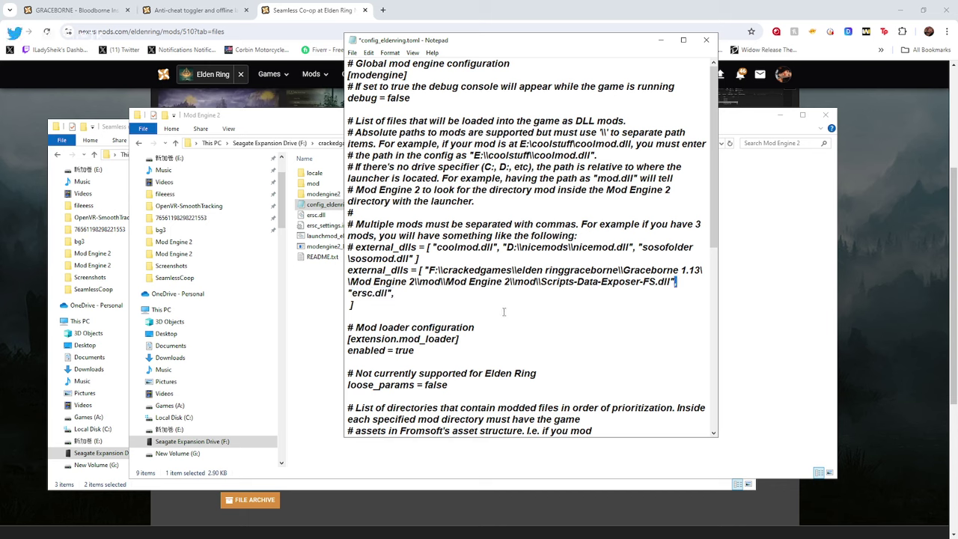
left_click_drag(396, 294, 345, 295)
left_click(390, 294)
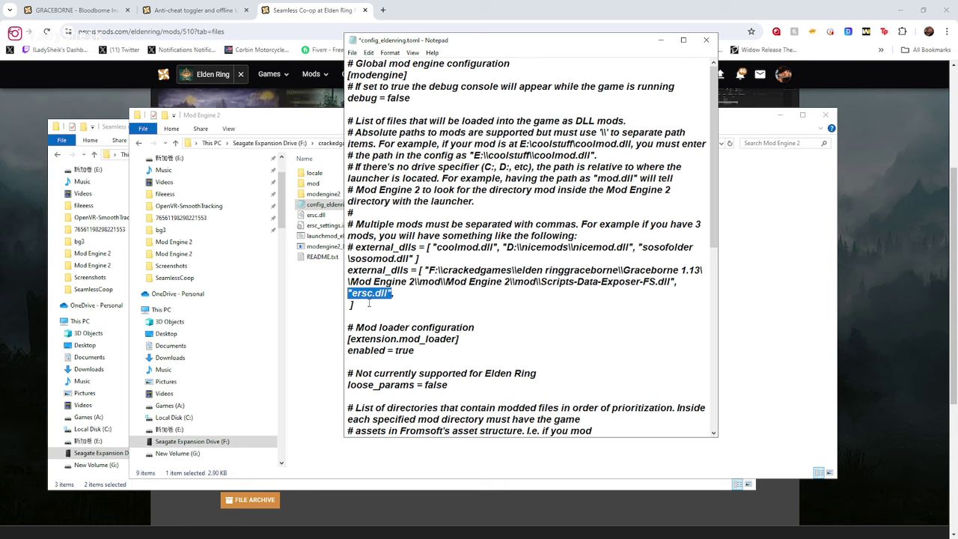
left_click(352, 53)
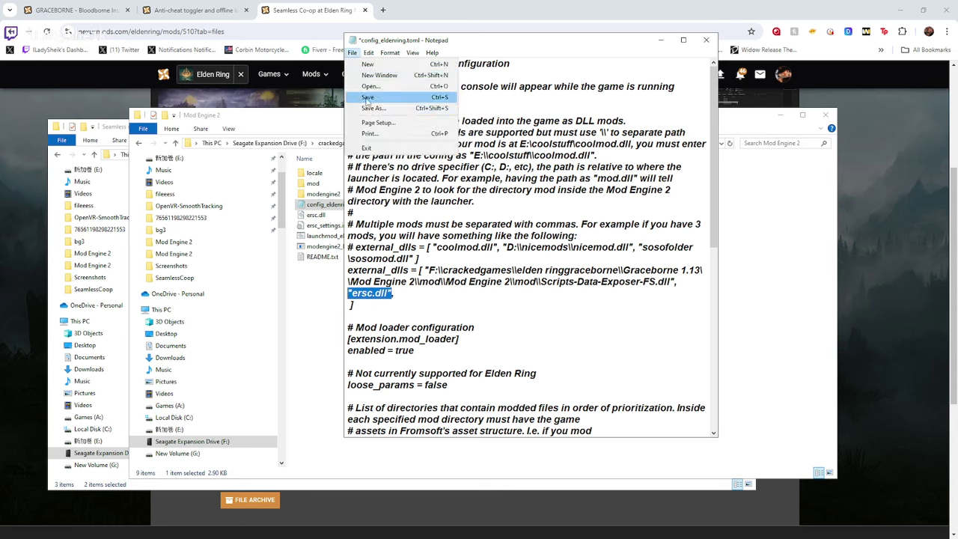
left_click(370, 100)
left_click(705, 39)
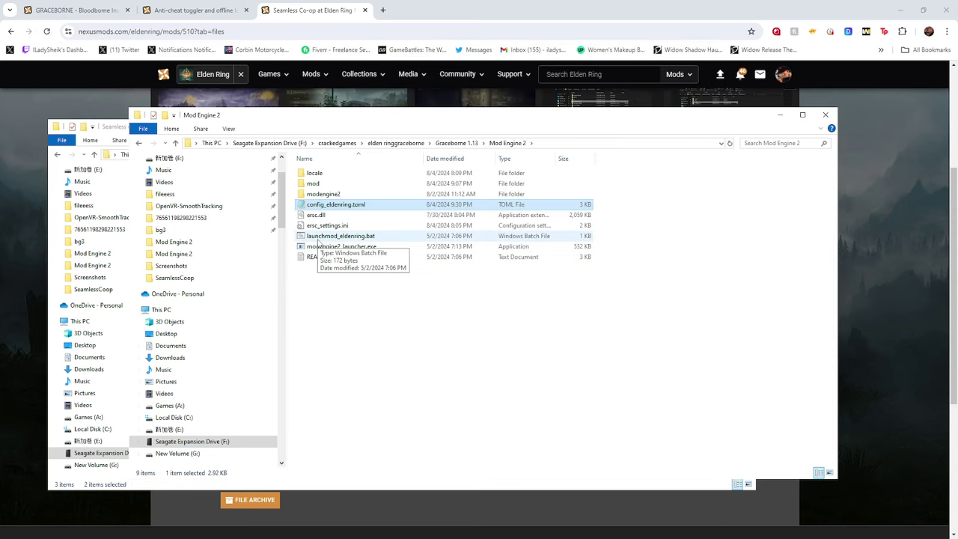
Review the cooppassword line in ersc_settings.ini, then launch the game via launchmod_eldenring.bat
double_click(328, 226)
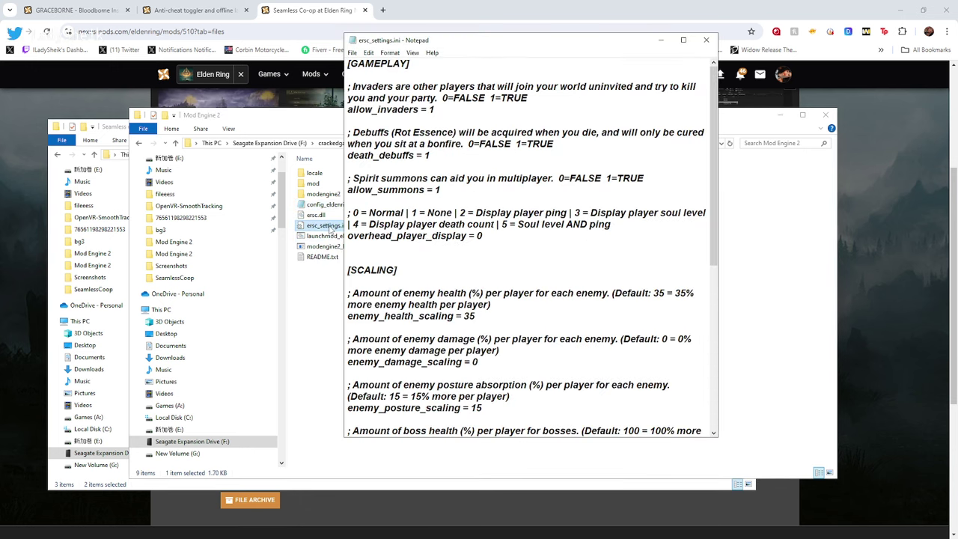
scroll(449, 262, "down", 9)
left_click_drag(463, 298, 431, 295)
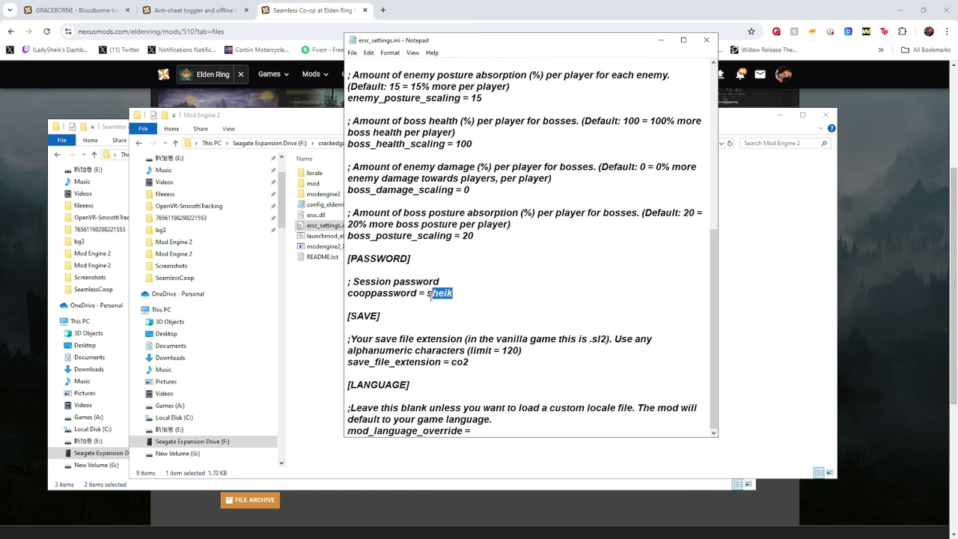
left_click(706, 40)
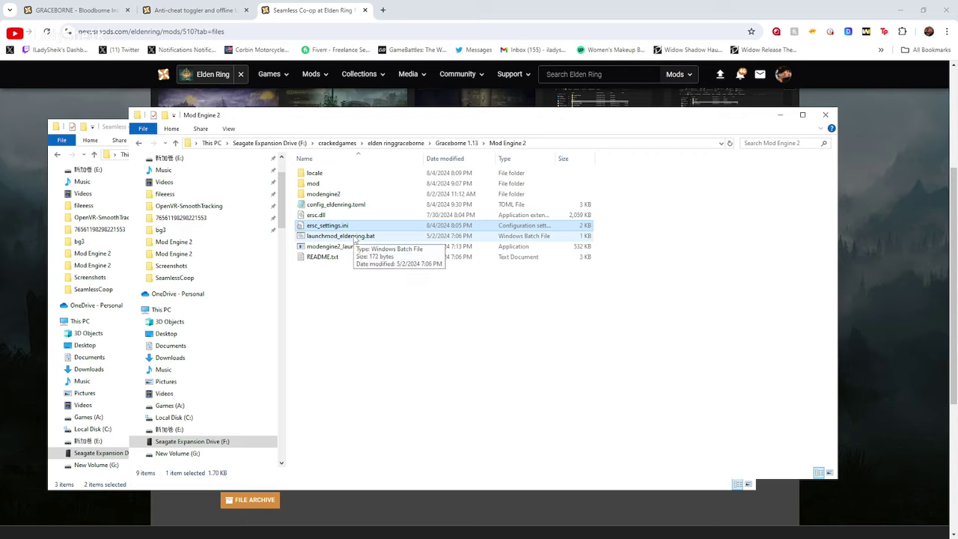
left_click(355, 236)
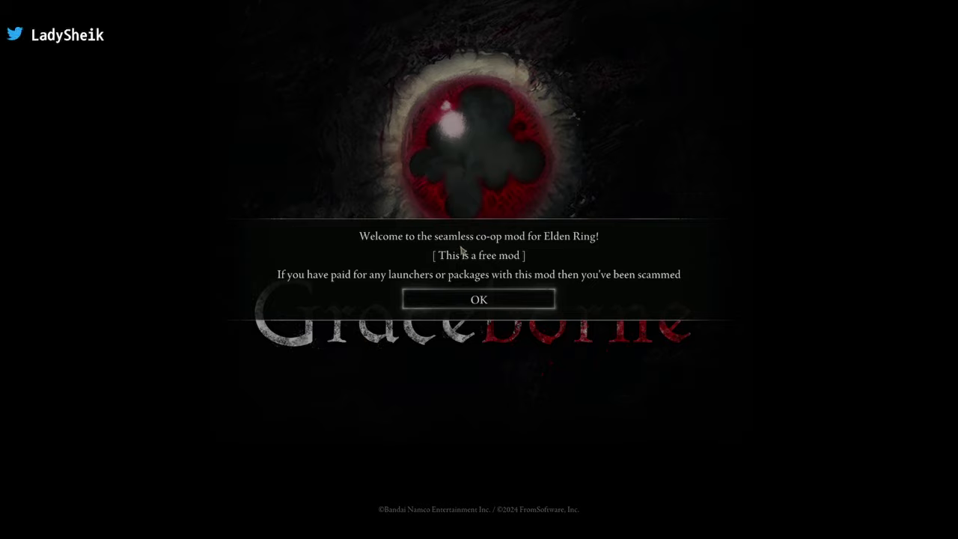
Dismiss the Seamless Co-op welcome notice shown over the Graceborne screen
left_click(504, 302)
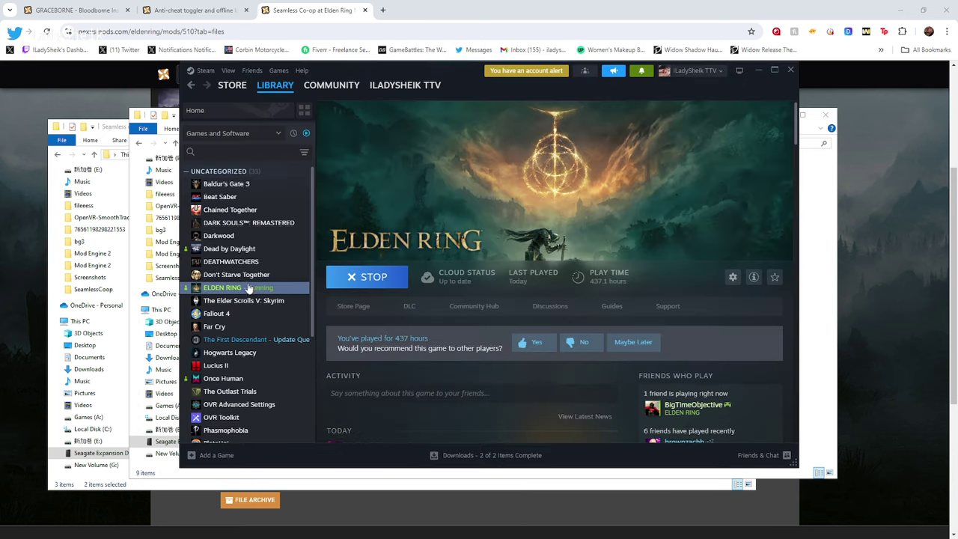
Check ELDEN RING's Installed Files properties (66.2 GB on drive F:), then close the properties and Steam
right_click(243, 288)
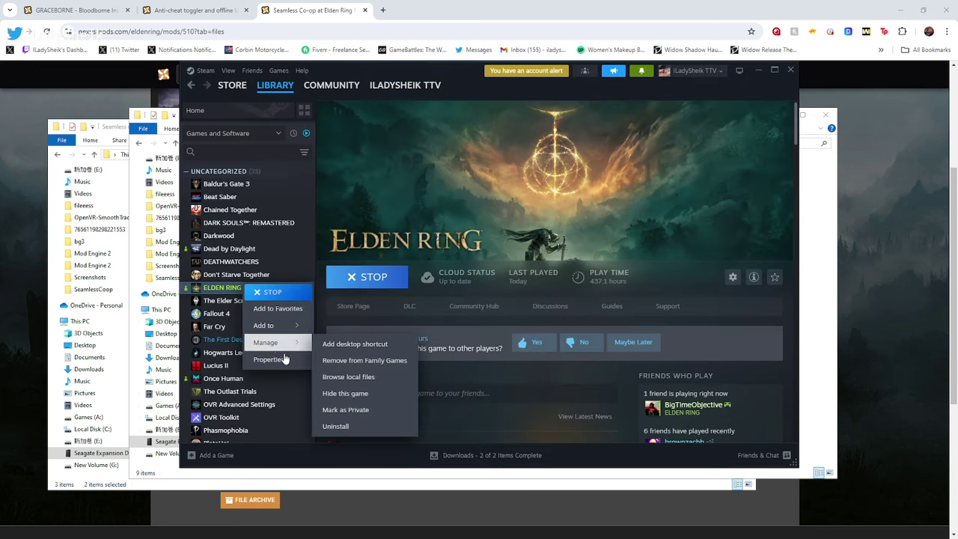
left_click(283, 359)
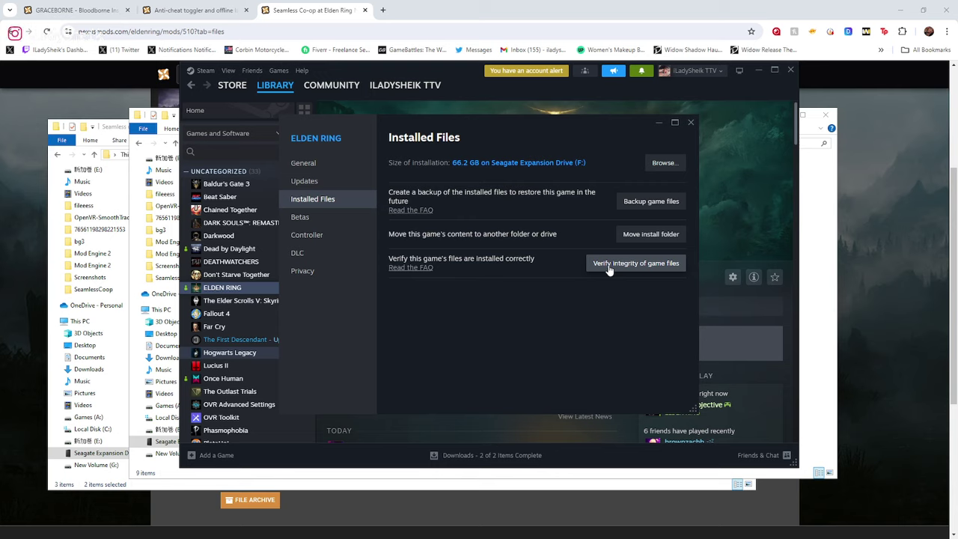
left_click(691, 121)
left_click(758, 70)
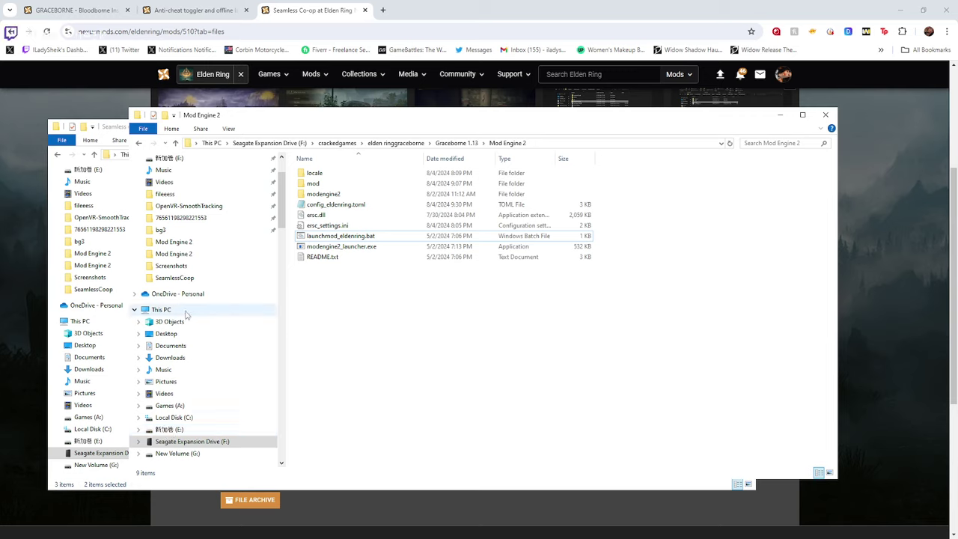
Go to Local Disk (C:) > Users > your profile folder and select AppData
scroll(191, 329, "down", 2)
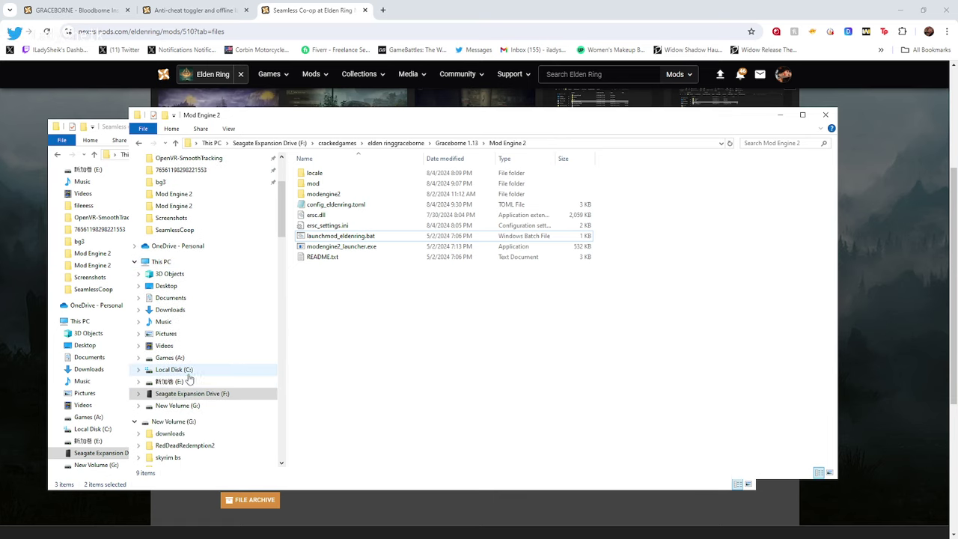
left_click(187, 372)
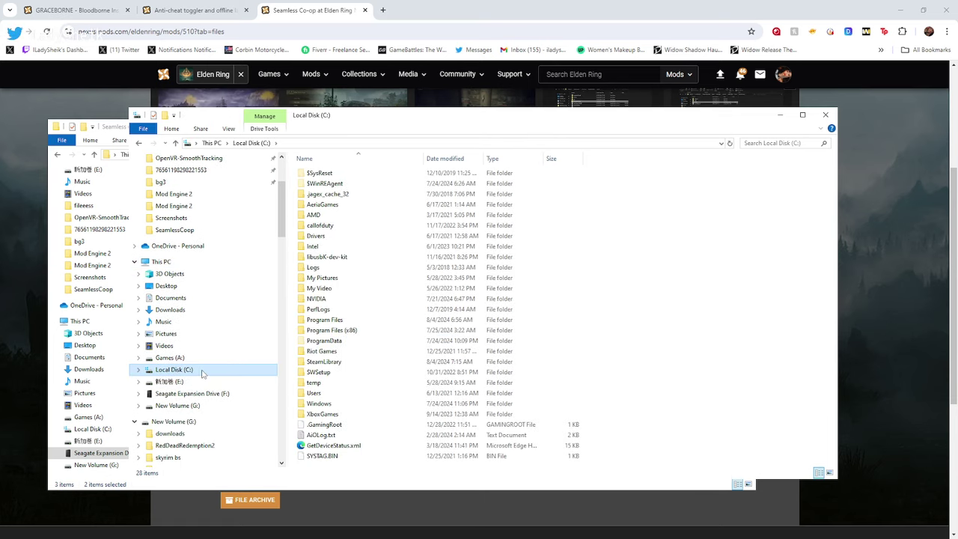
double_click(350, 393)
left_click(361, 184)
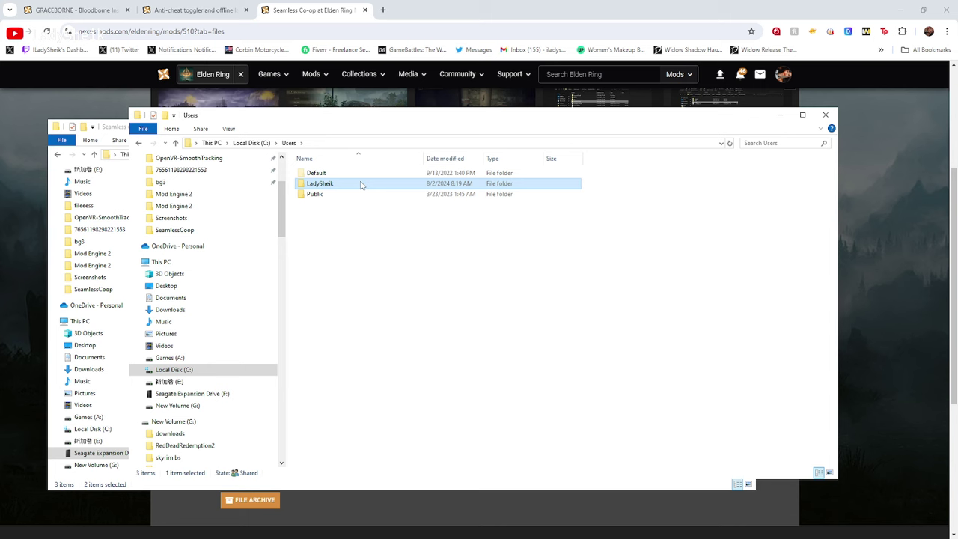
double_click(361, 184)
left_click(371, 331)
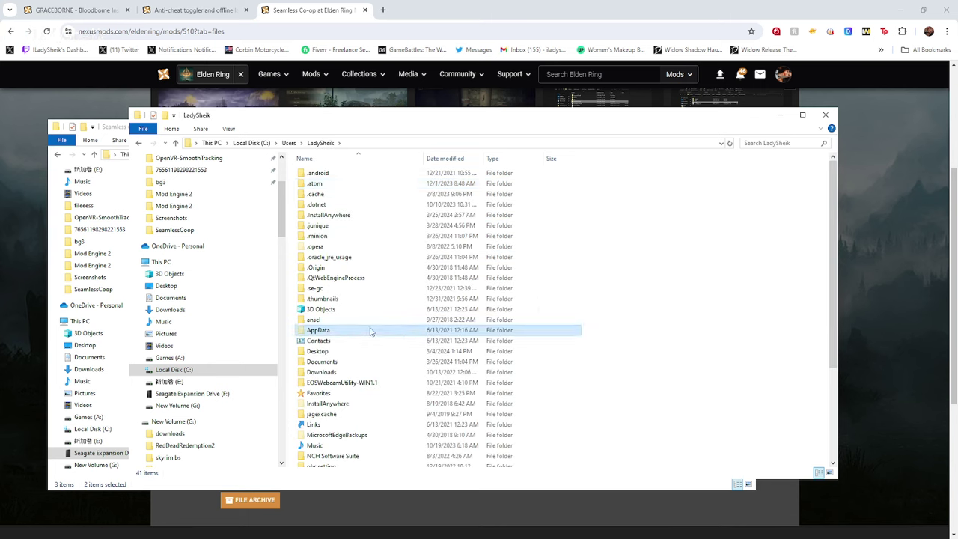
Toggle the Hidden items view option off and back on so hidden folders show
left_click(228, 128)
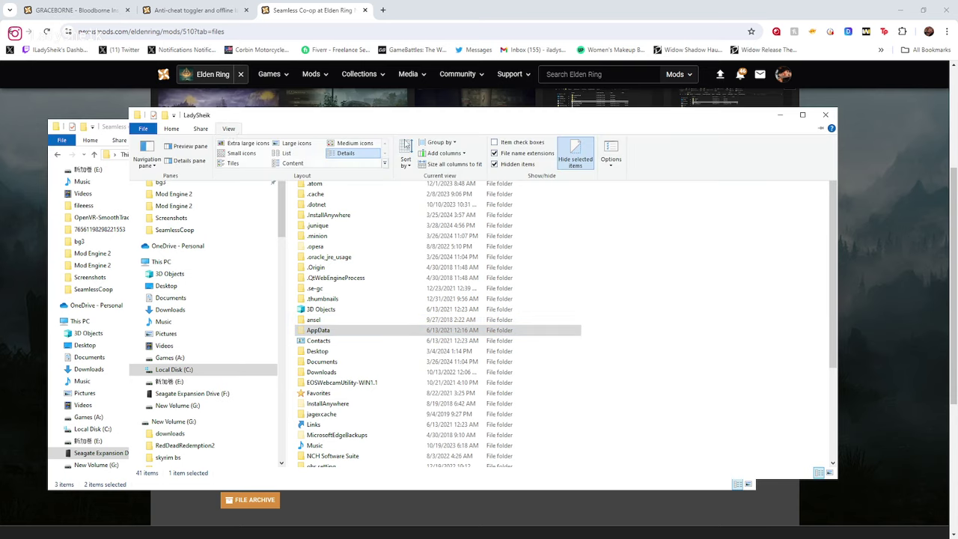
left_click(518, 164)
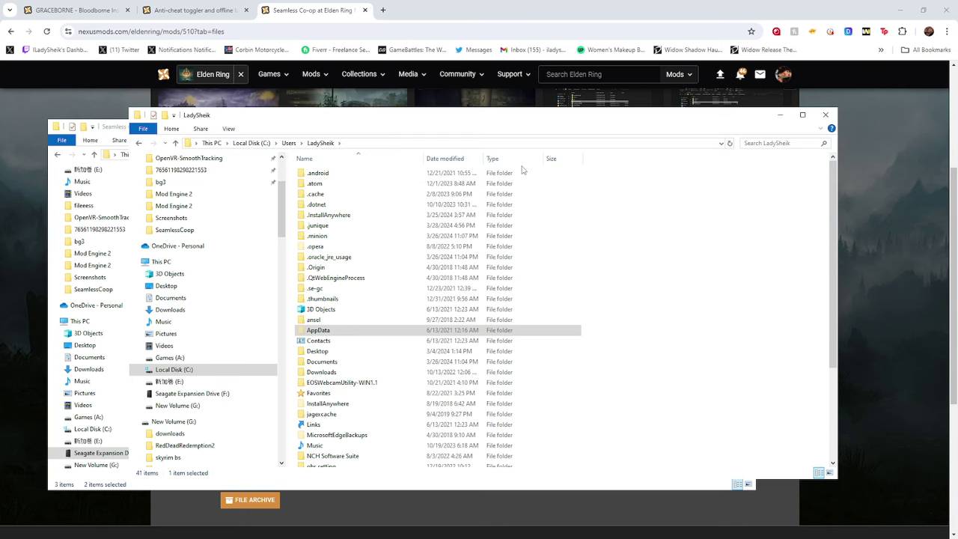
left_click(229, 129)
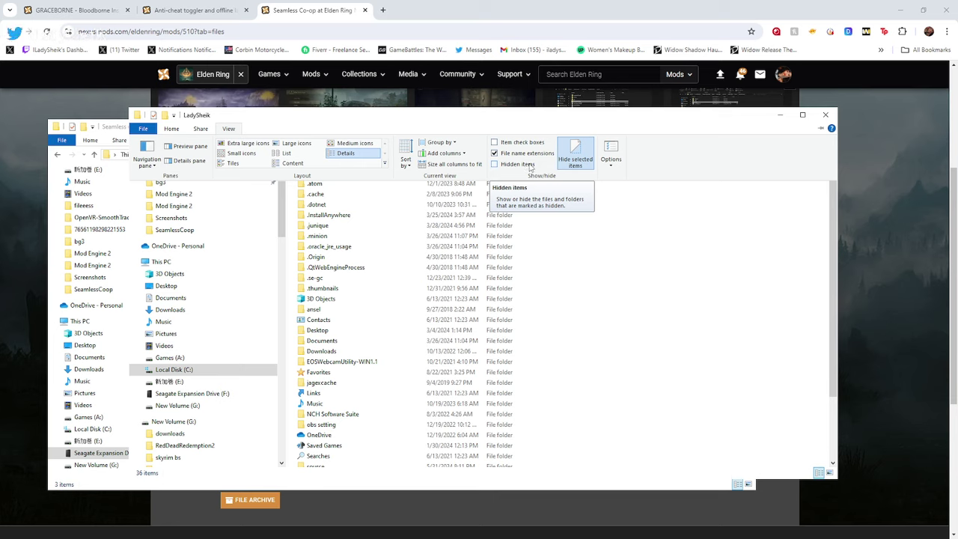
left_click(527, 165)
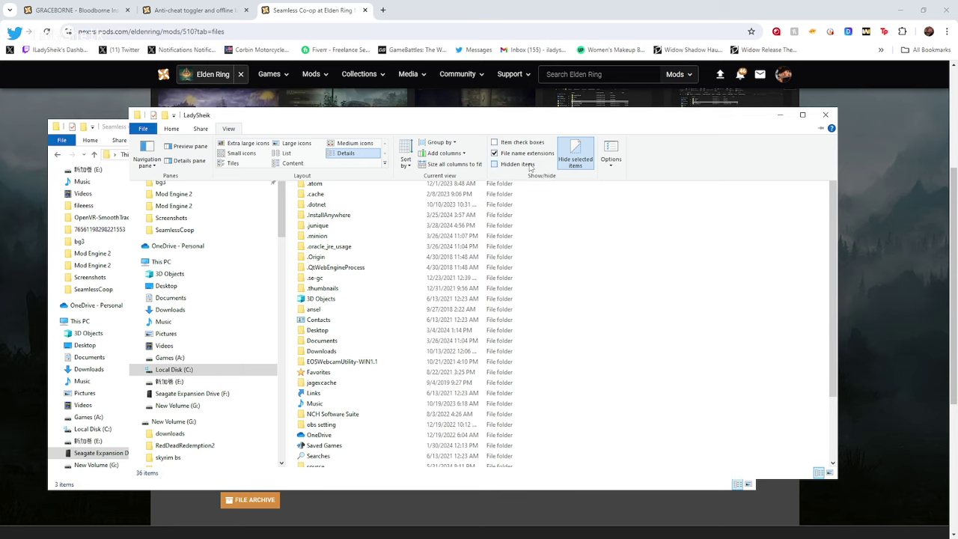
Open AppData\Roaming\EldenRing and select its folders and files
double_click(324, 333)
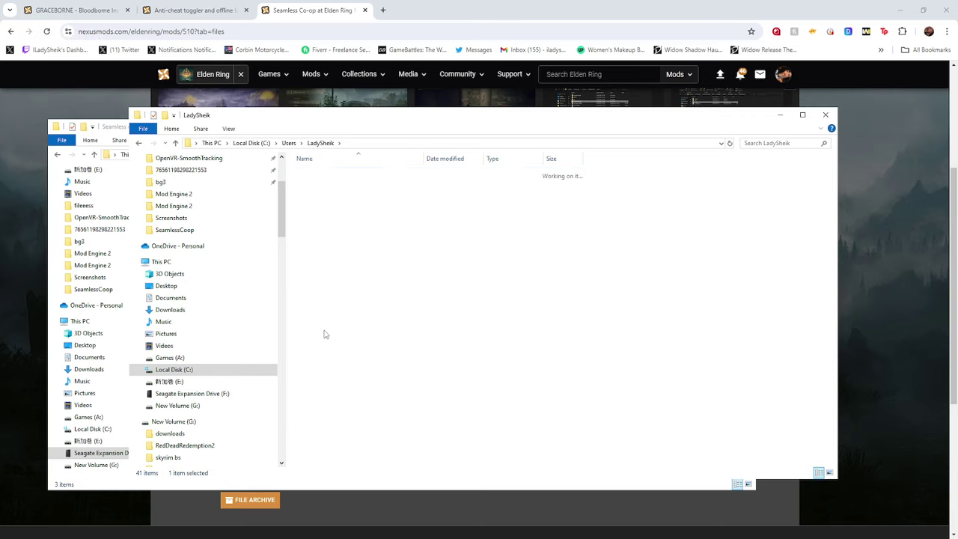
double_click(327, 198)
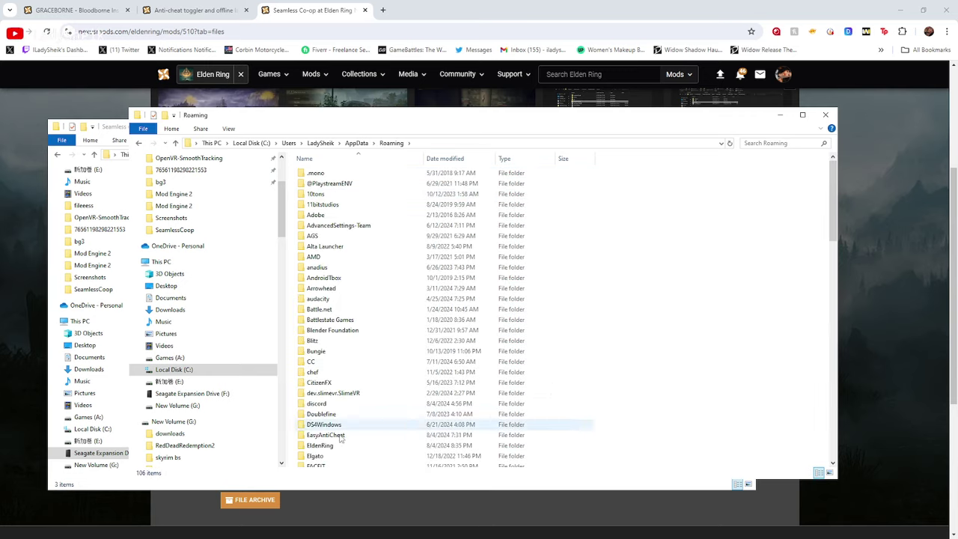
left_click(349, 445)
double_click(349, 445)
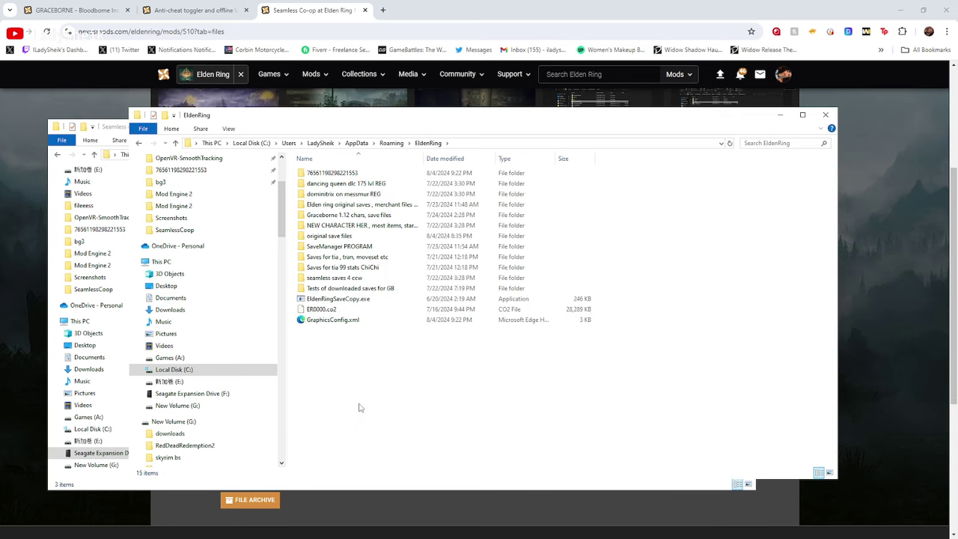
left_click_drag(365, 368, 333, 187)
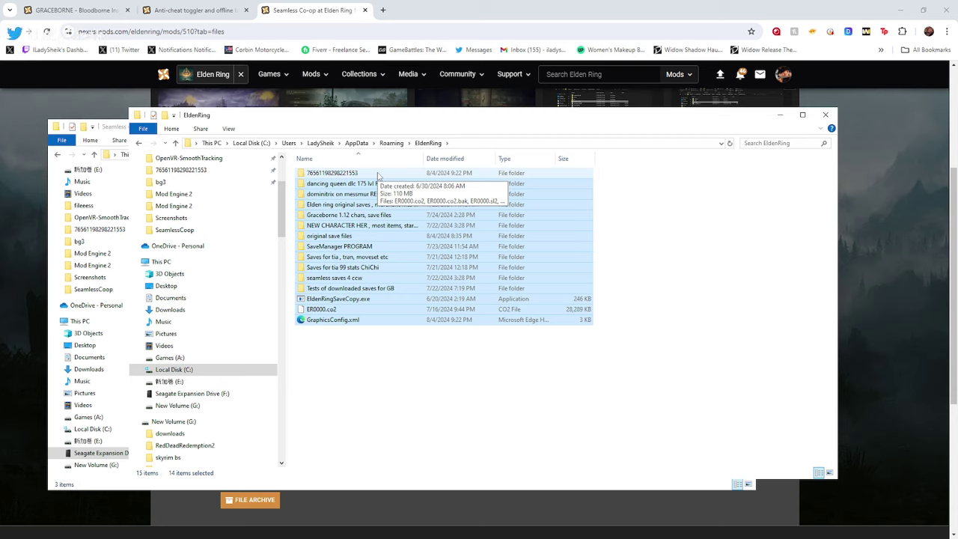
Copy the four ER0000 save files from the numbered save folder
double_click(378, 176)
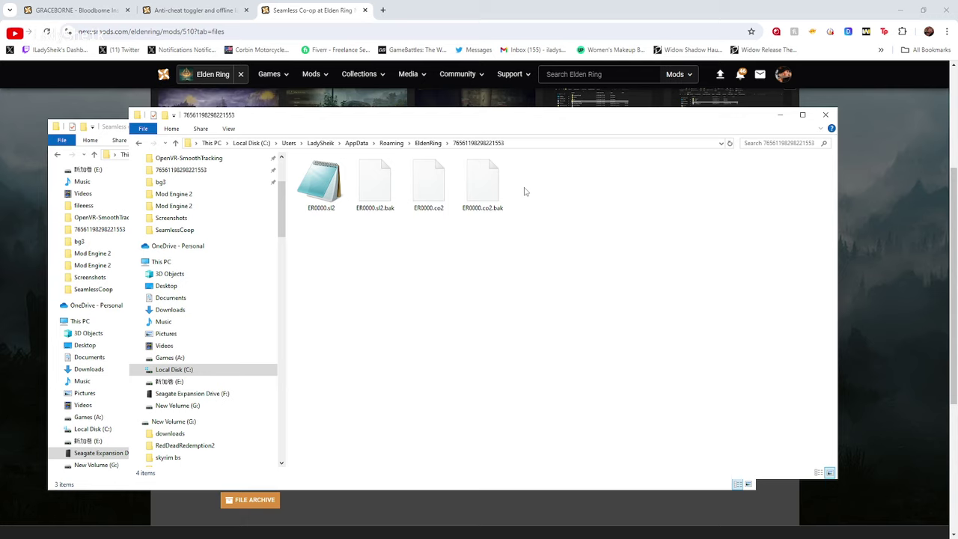
left_click_drag(524, 192, 321, 193)
right_click(323, 193)
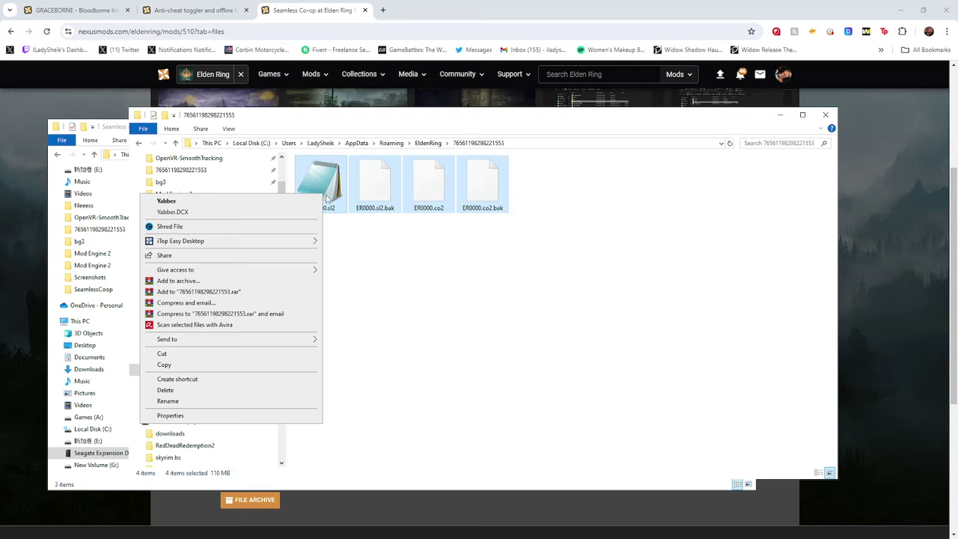
left_click(215, 365)
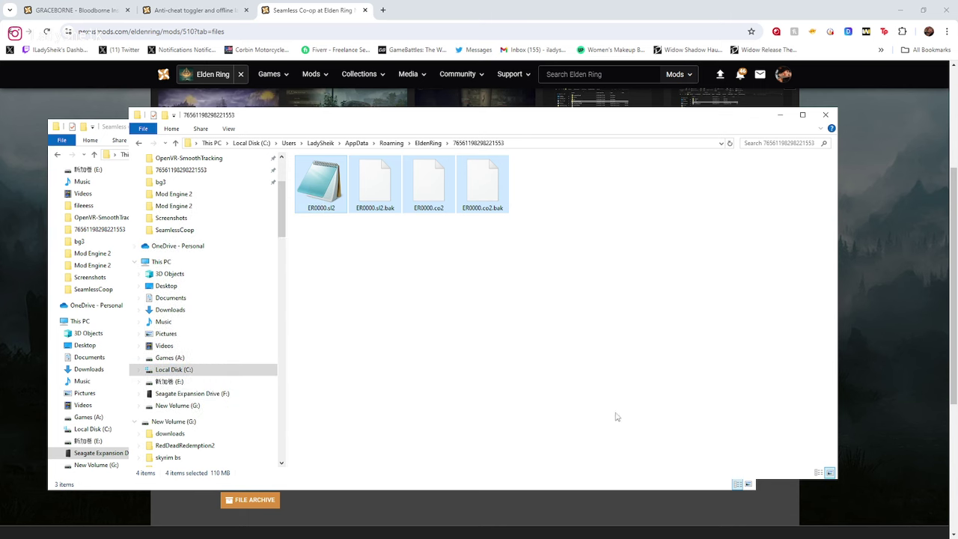
Delete the 'original save files' folder from EldenRing
left_click(138, 143)
left_click(330, 237)
right_click(328, 238)
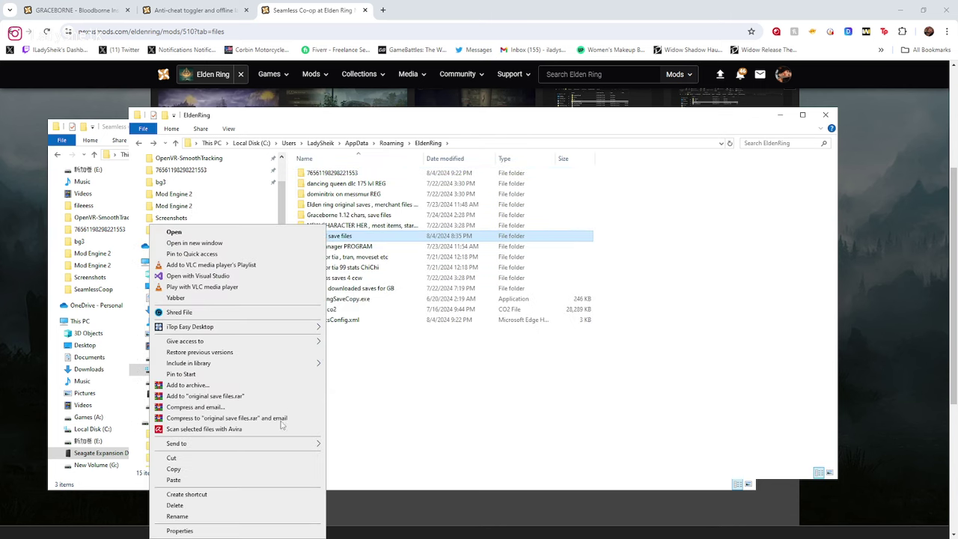
left_click(241, 505)
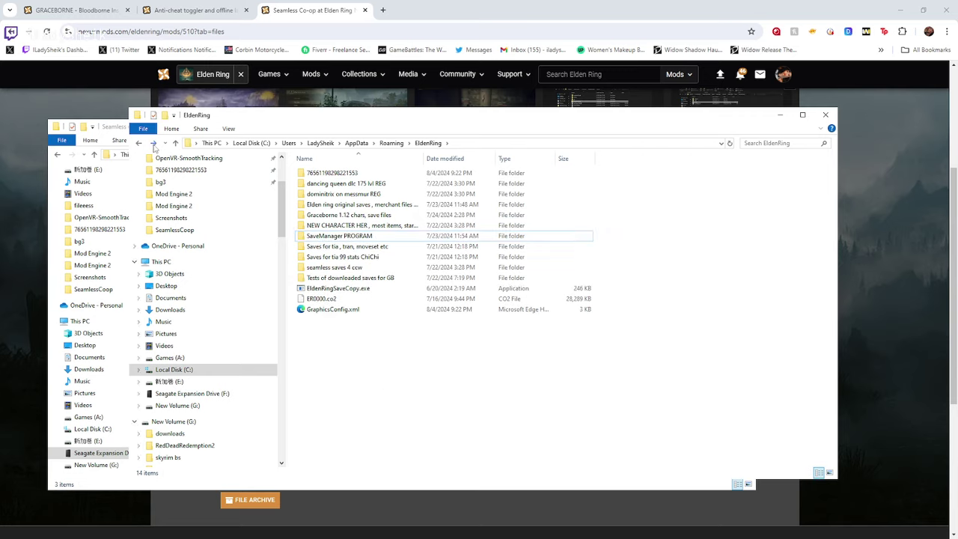
left_click(154, 143)
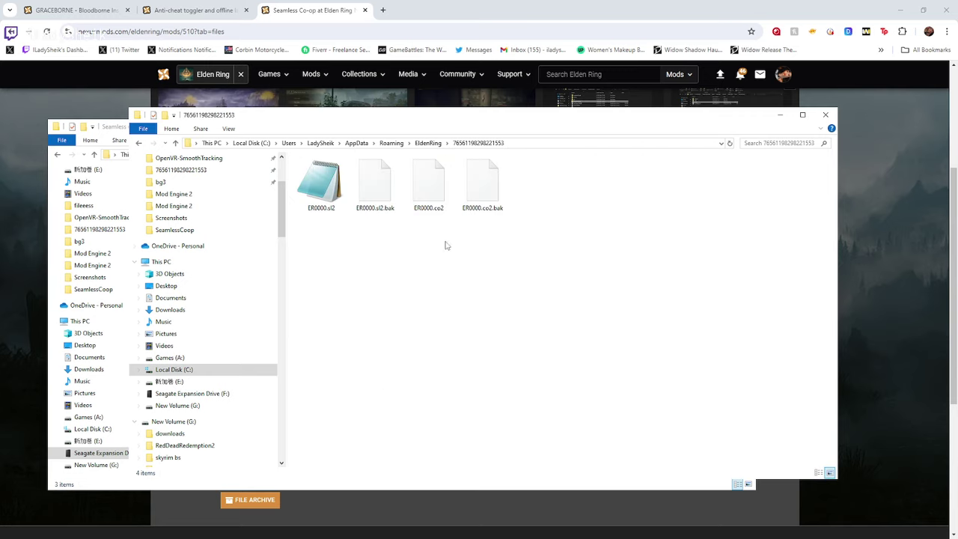
left_click(140, 144)
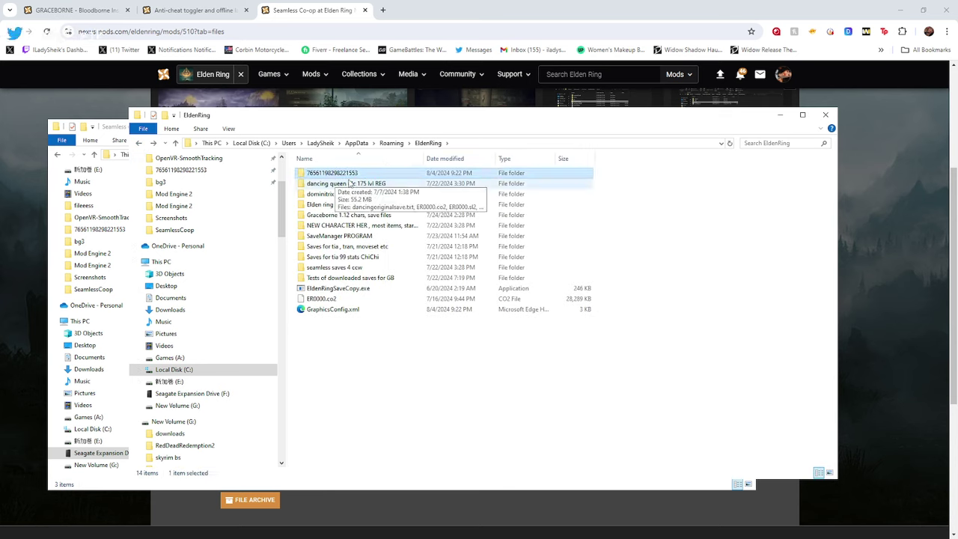
Create a new folder named 'original saves' in EldenRing
right_click(340, 337)
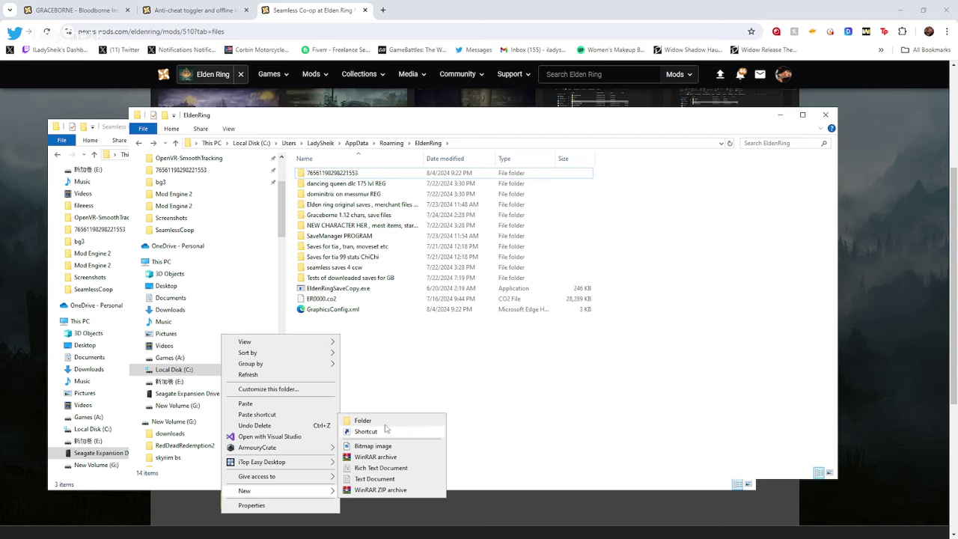
left_click(383, 425)
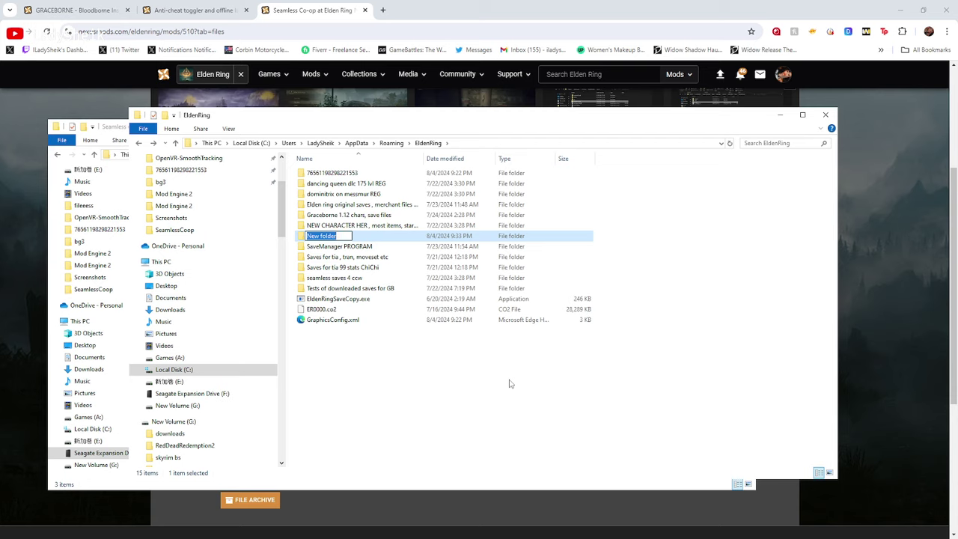
type("original saves")
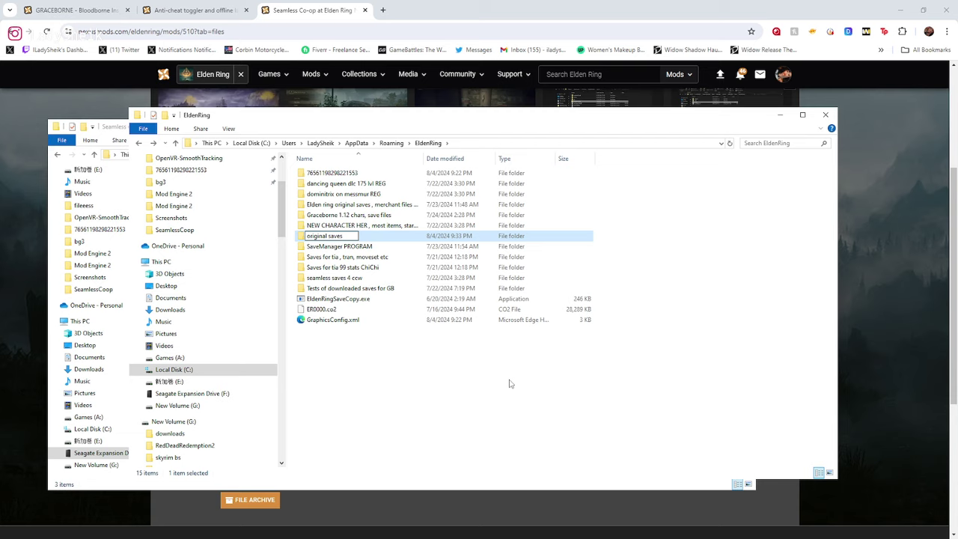
left_click(449, 382)
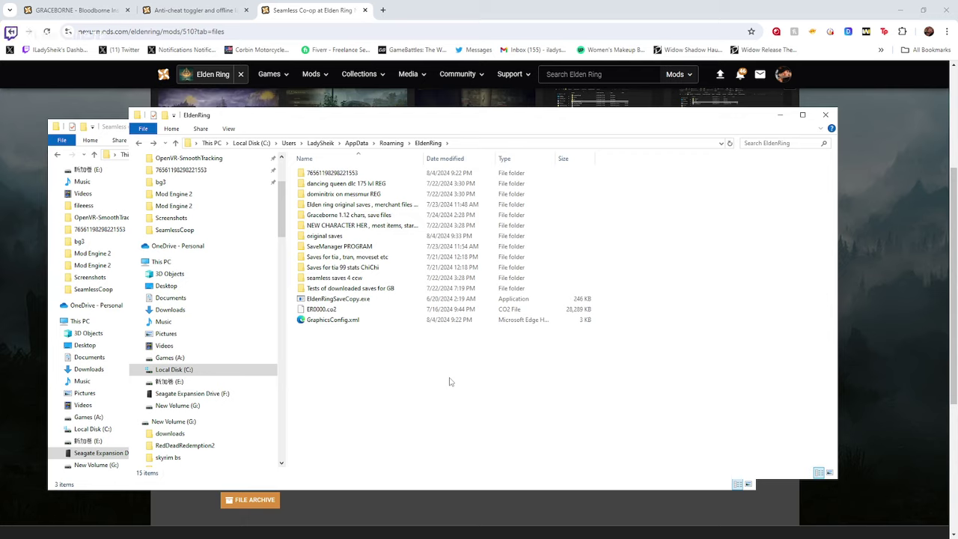
Paste the four copied ER0000 save files into 'original saves'
left_click(317, 237)
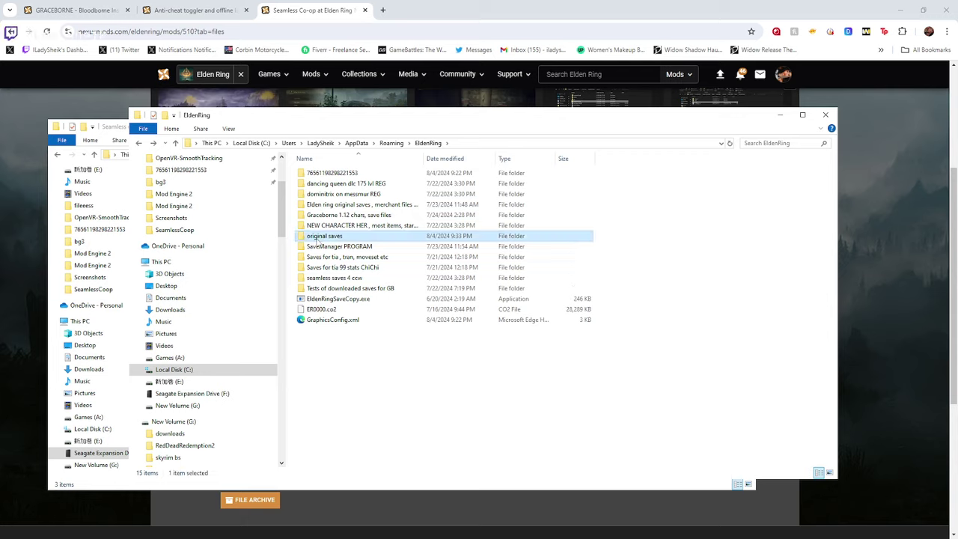
double_click(318, 237)
key("ctrl+v")
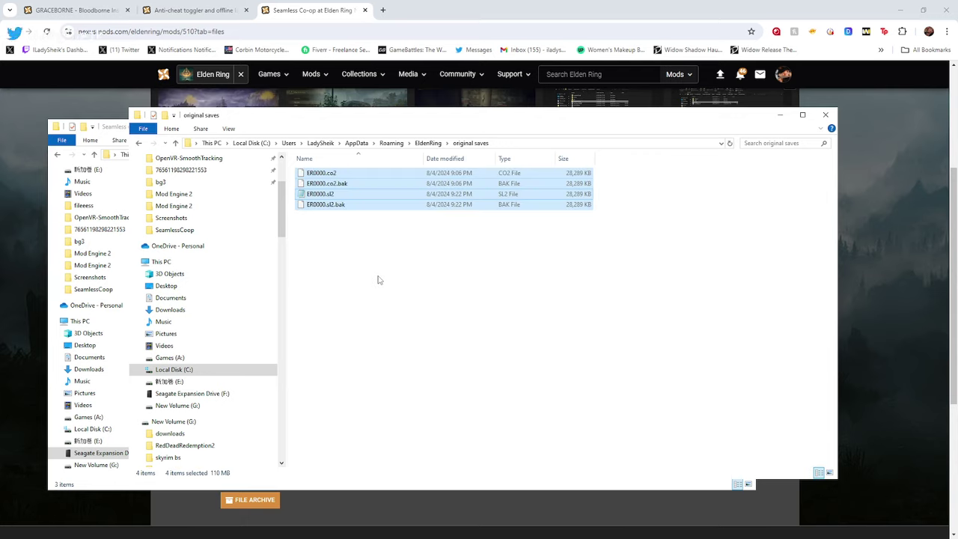
Delete all four ER0000 files in the numbered save folder, then minimize the window
left_click(138, 146)
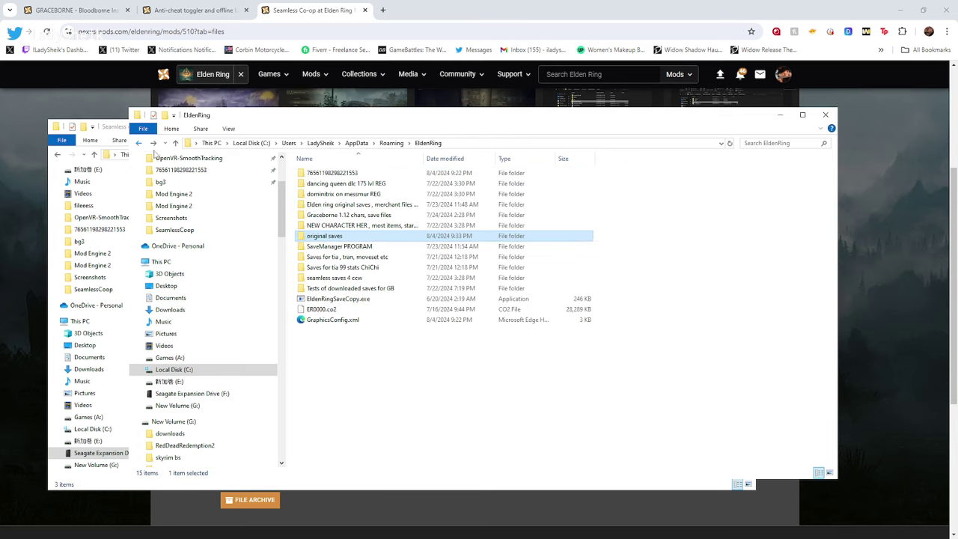
left_click(326, 175)
double_click(326, 177)
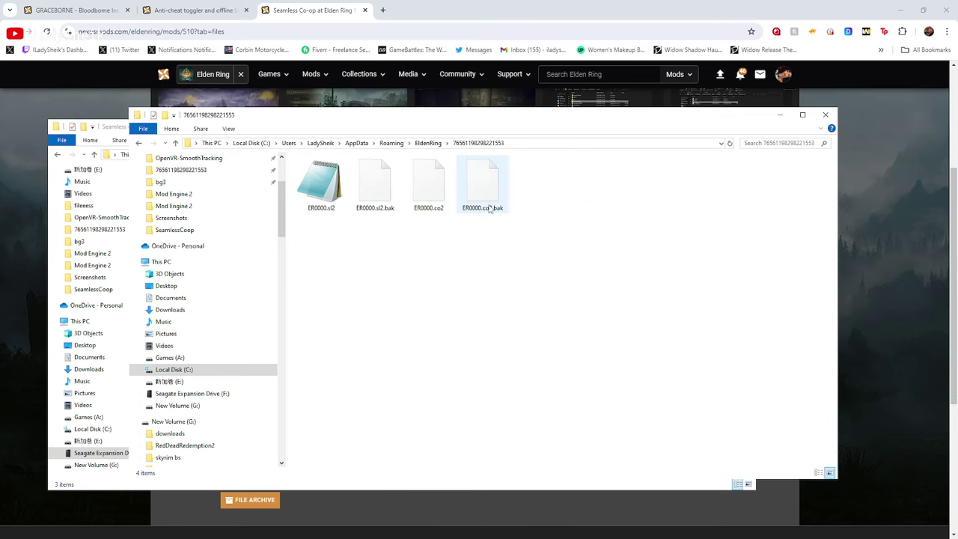
left_click_drag(519, 188, 318, 176)
right_click(317, 177)
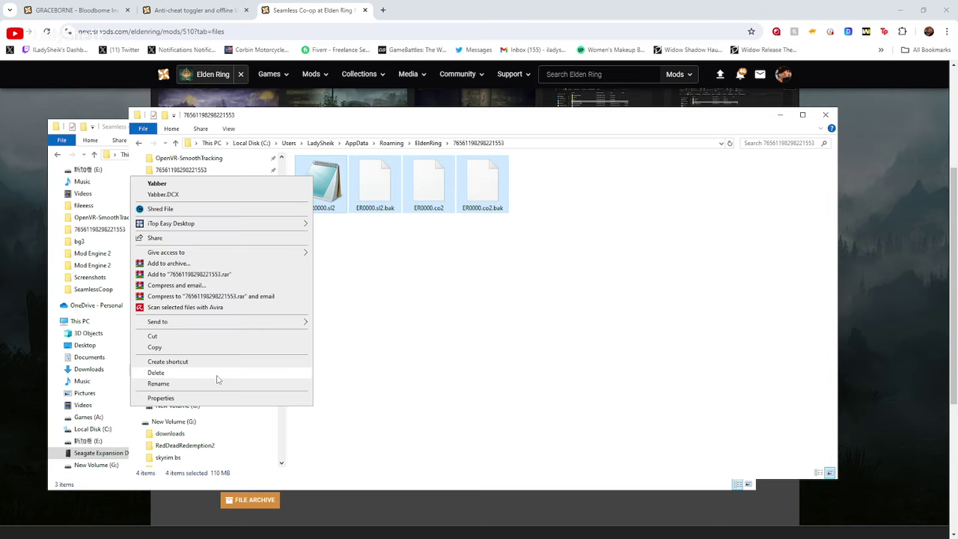
left_click(217, 372)
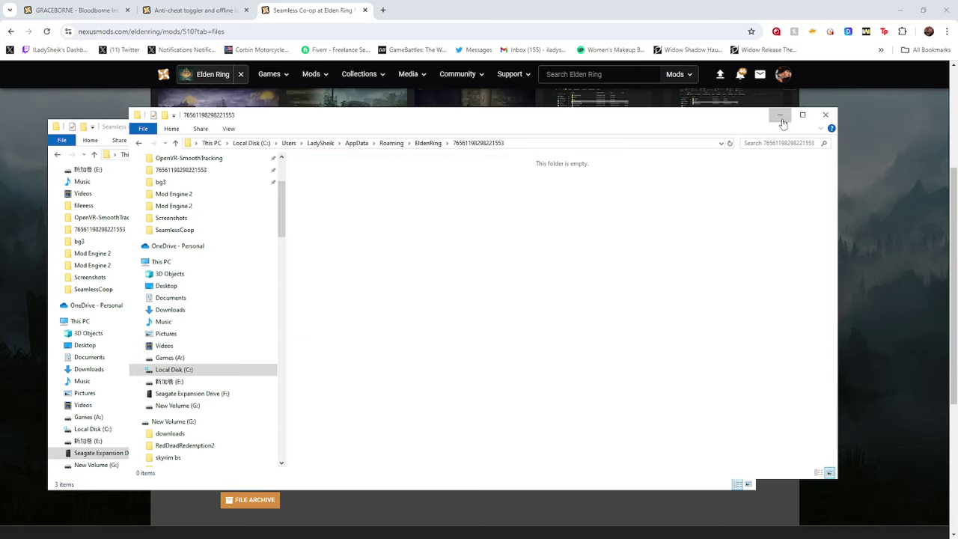
left_click(779, 114)
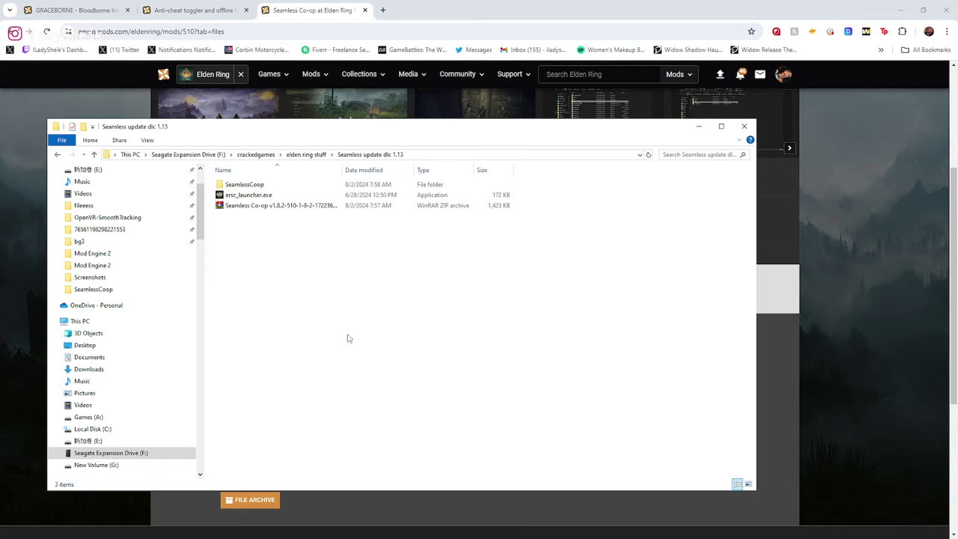
Go up to crackedgames, minimize that window, and restore the save folder window
left_click(57, 155)
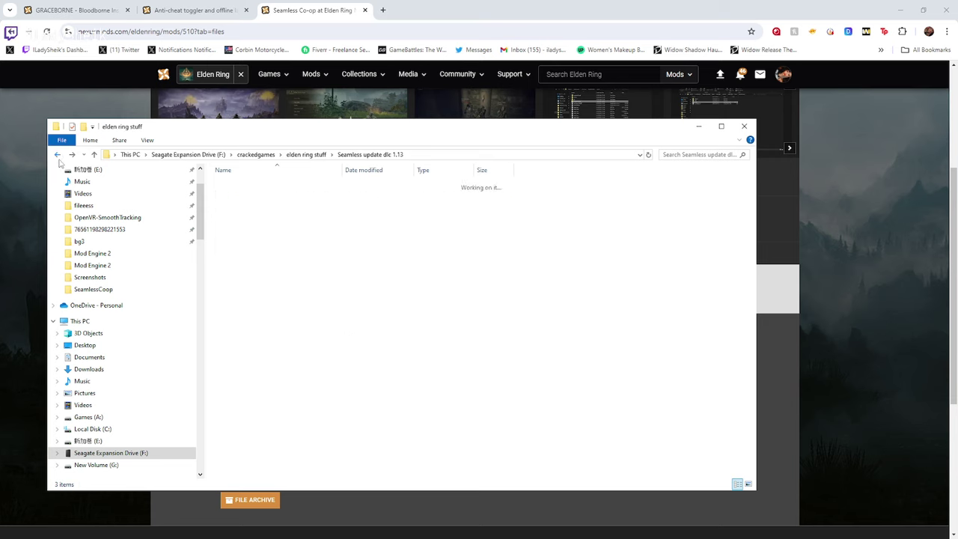
left_click(273, 156)
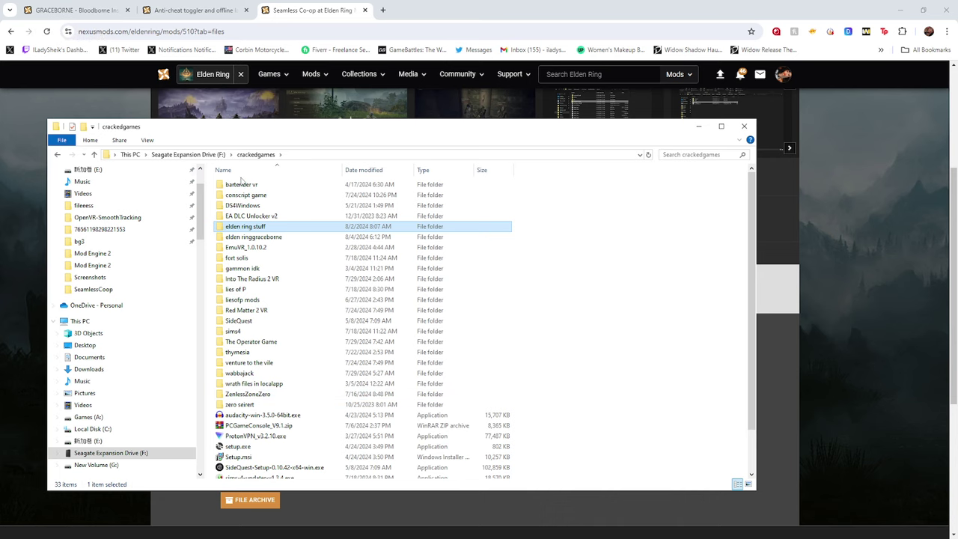
left_click(702, 126)
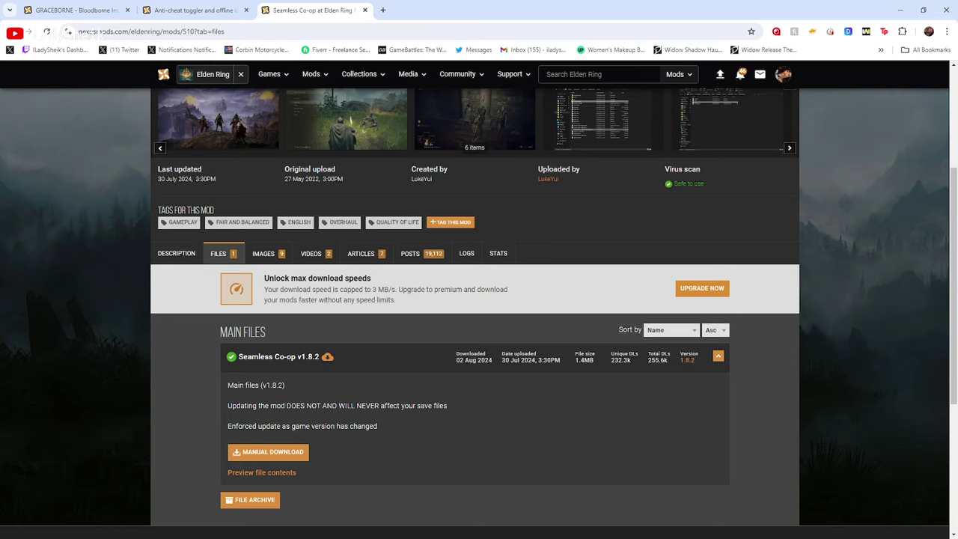
left_click(238, 536)
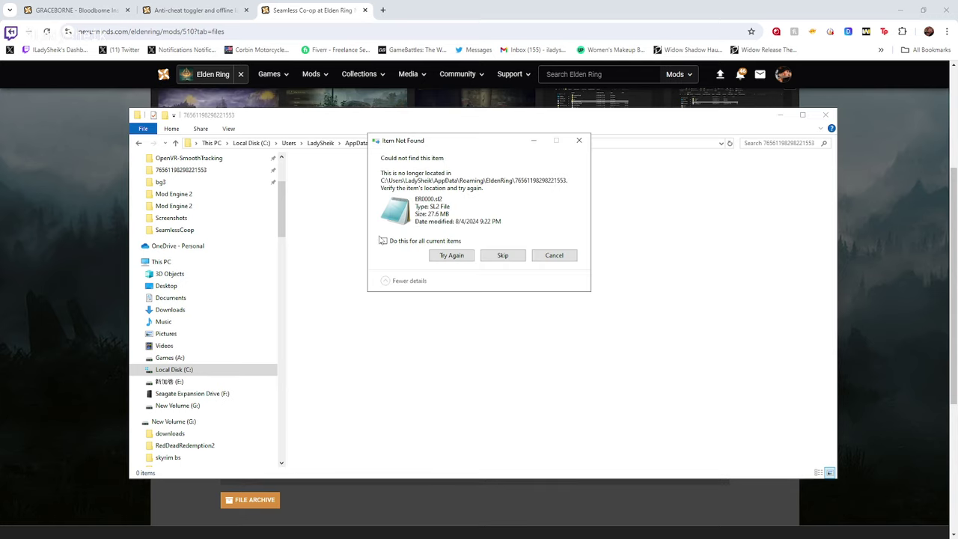
Dismiss the Item Not Found notice and copy the four files from 'original saves'
left_click(578, 141)
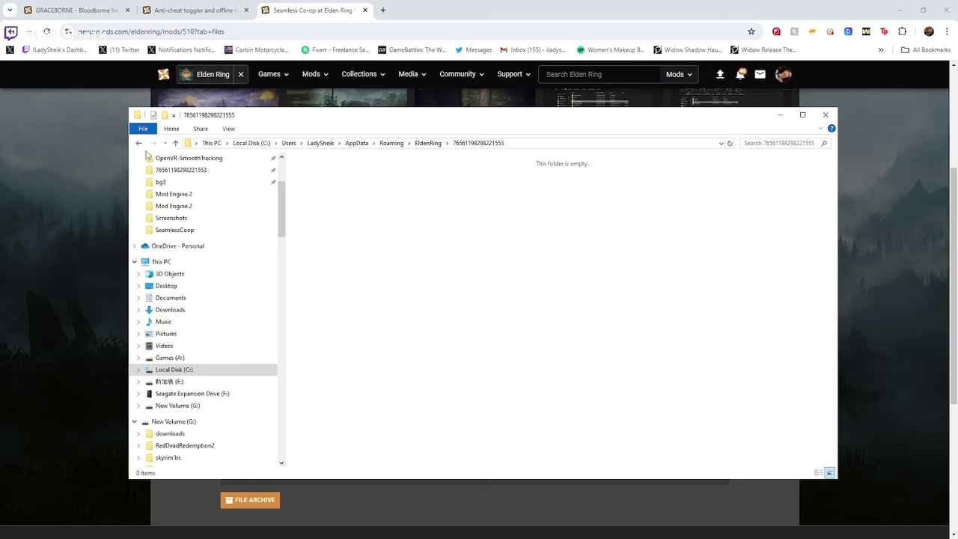
double_click(321, 235)
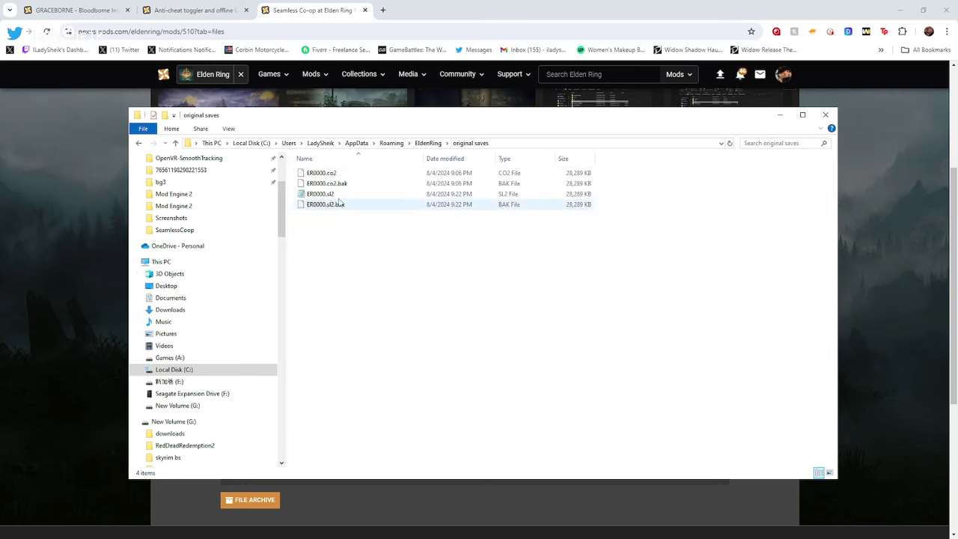
left_click_drag(340, 229, 311, 173)
right_click(310, 173)
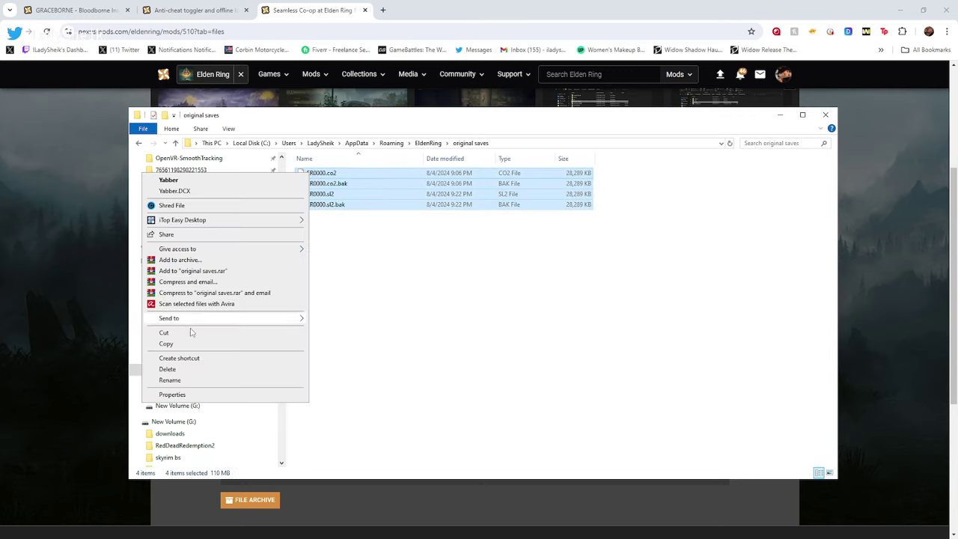
left_click(211, 344)
Paste the four ER0000 save files into the numbered save folder
left_click(138, 143)
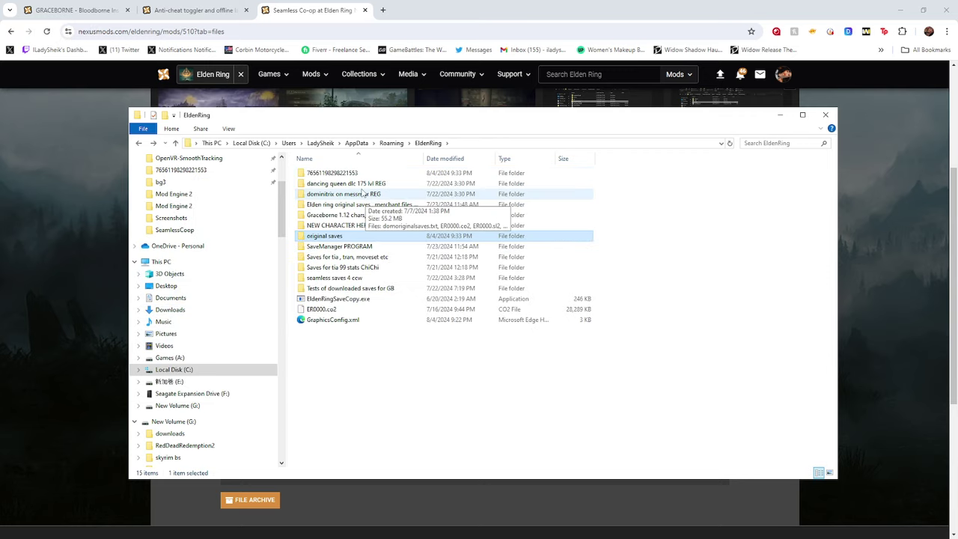
double_click(338, 174)
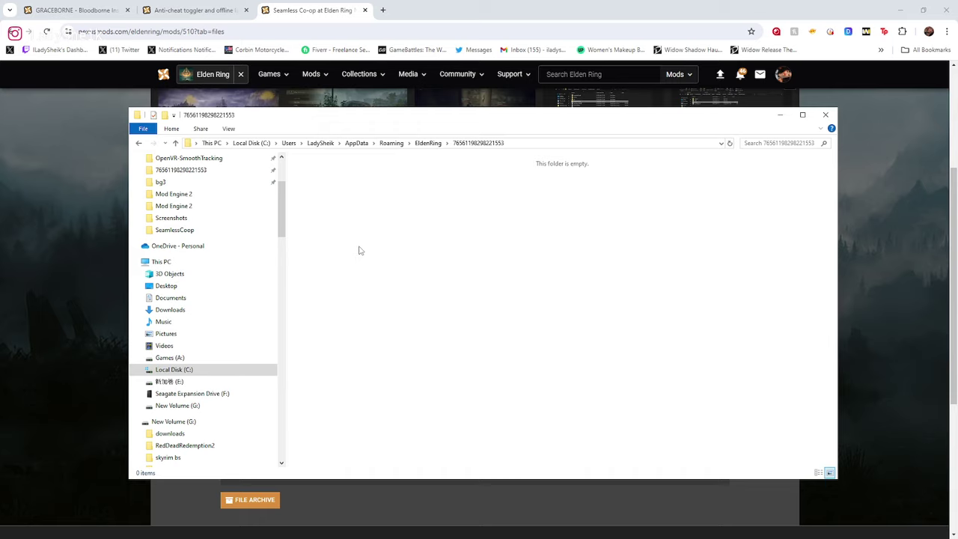
key("ctrl+v")
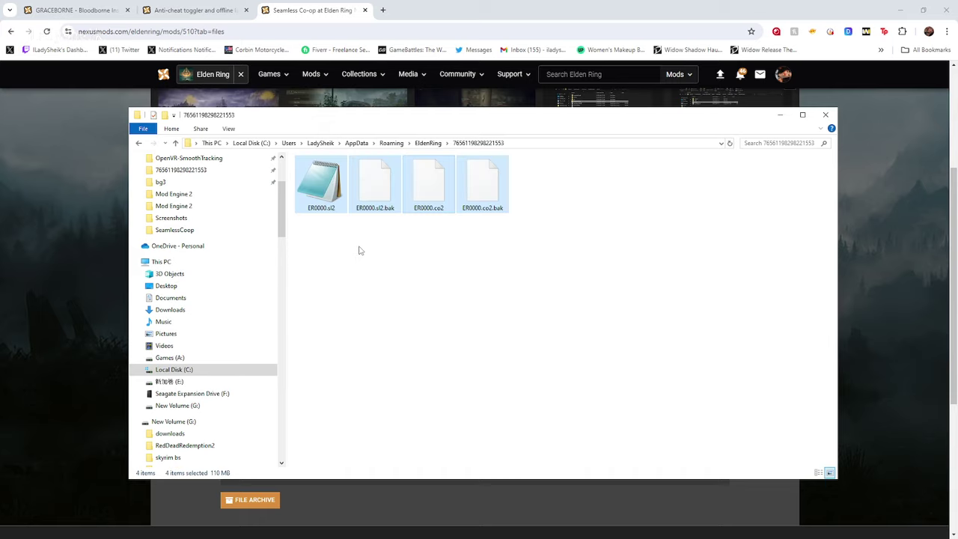
Check the pasted ER0000.sl2 and ER0000.co2 save files in the numbered folder
left_click(367, 251)
left_click(331, 201)
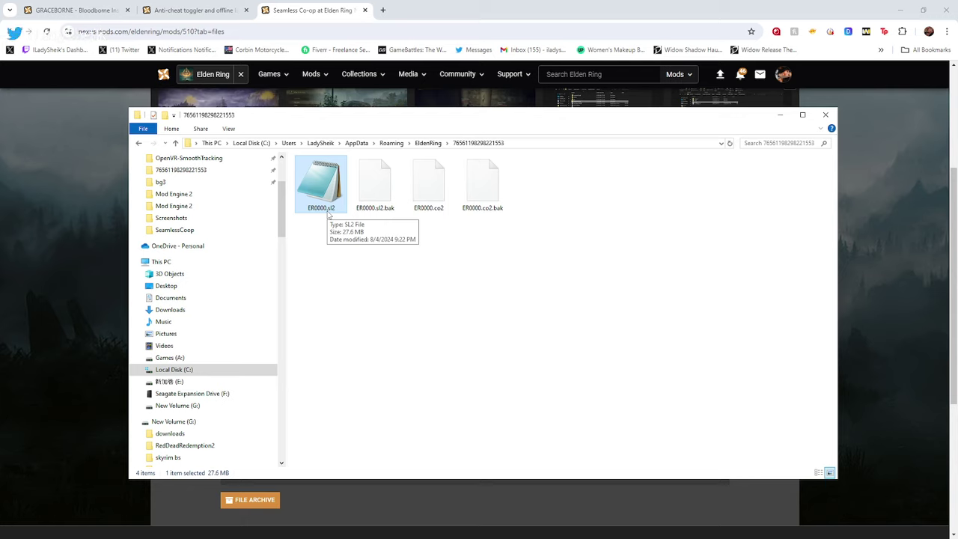
left_click(441, 218)
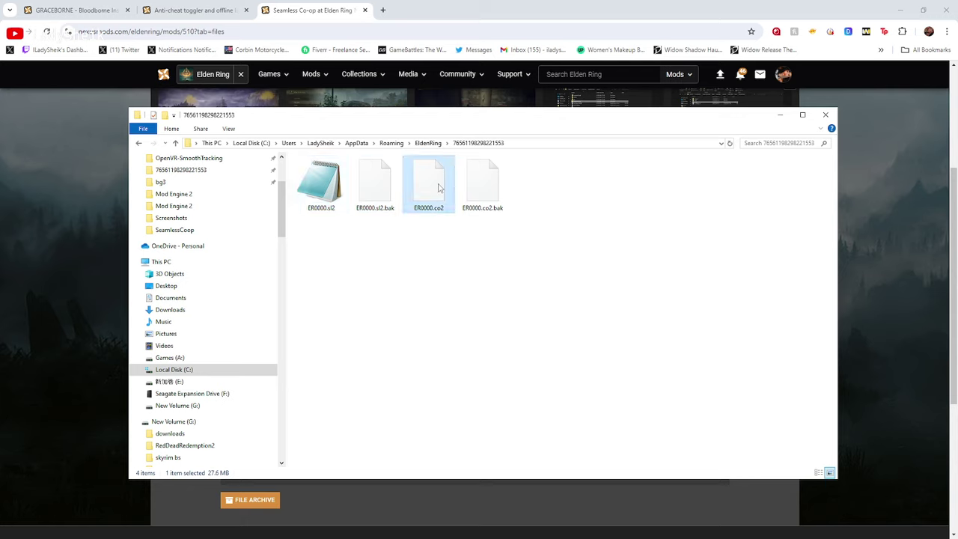
left_click(327, 184)
left_click(424, 187)
left_click(326, 184)
left_click(420, 192)
left_click(401, 299)
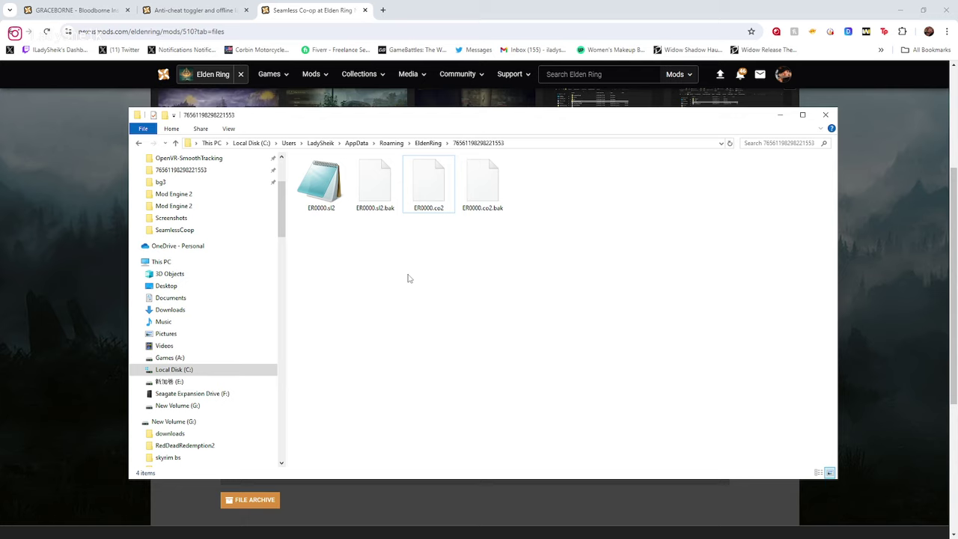
Go back to Roaming and close the File Explorer window
left_click(139, 143)
left_click(138, 145)
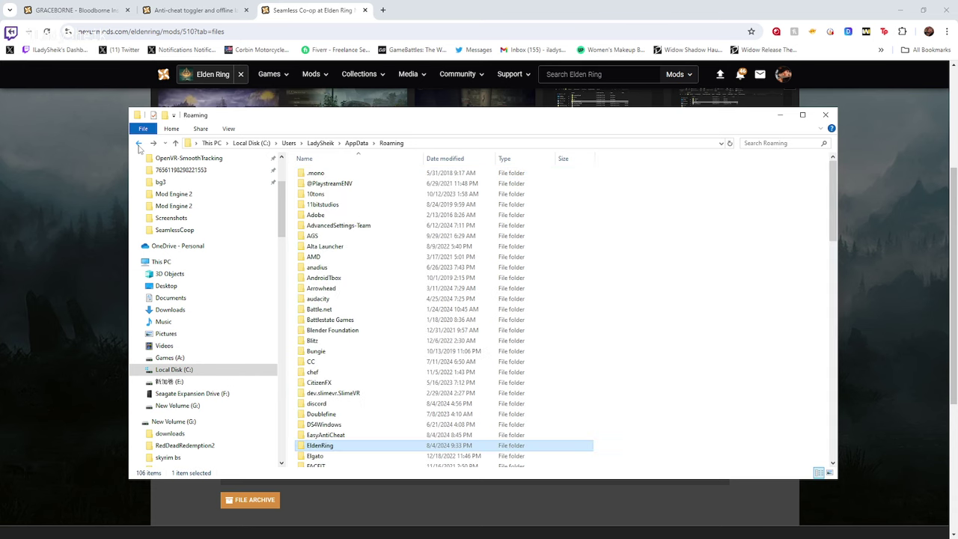
left_click(824, 116)
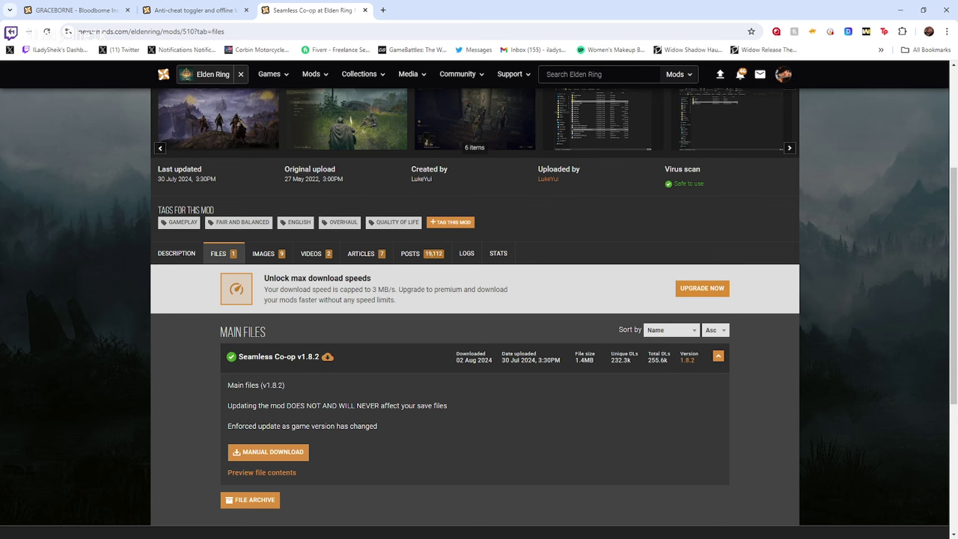
Open elden ringgraceborne > Graceborne 1.13 > Mod Engine 2 > mod in crackedgames
key("alt+Tab")
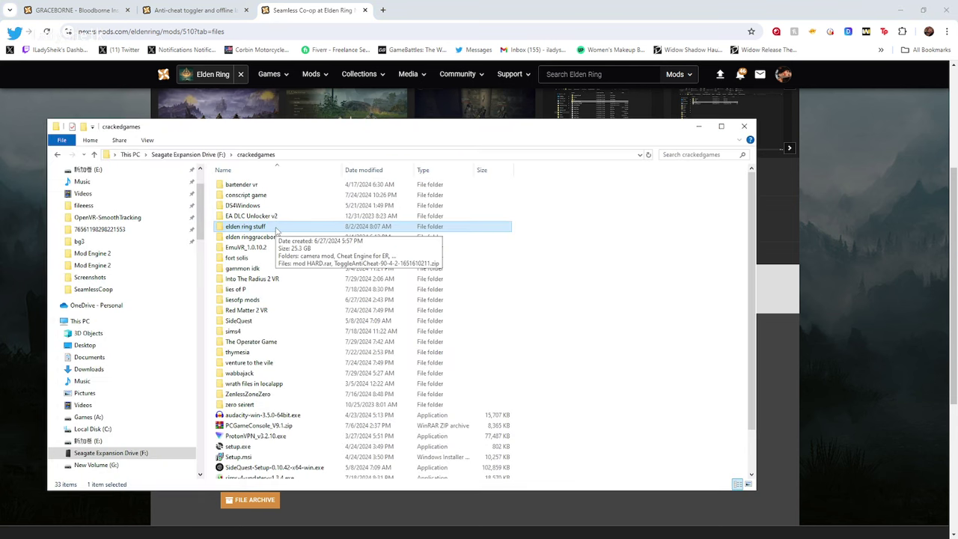
double_click(291, 237)
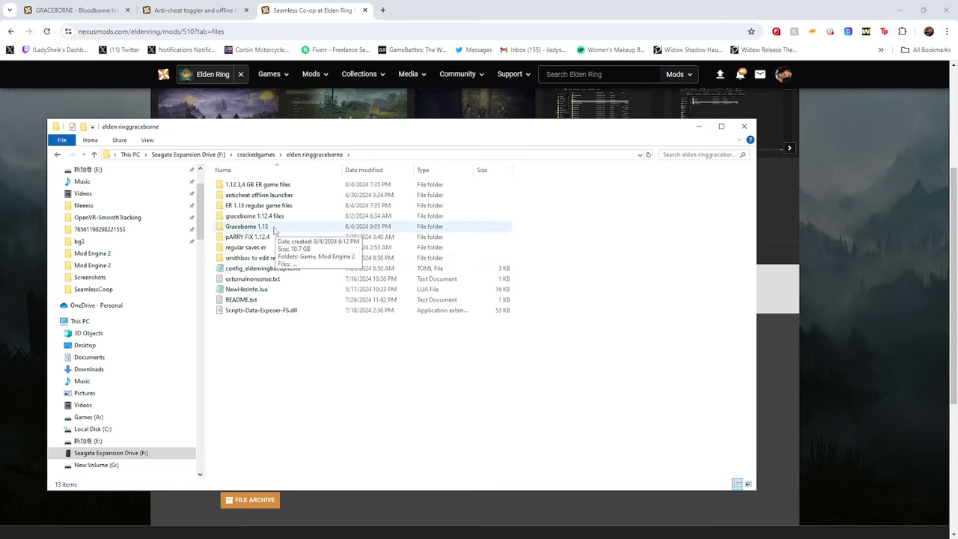
double_click(275, 226)
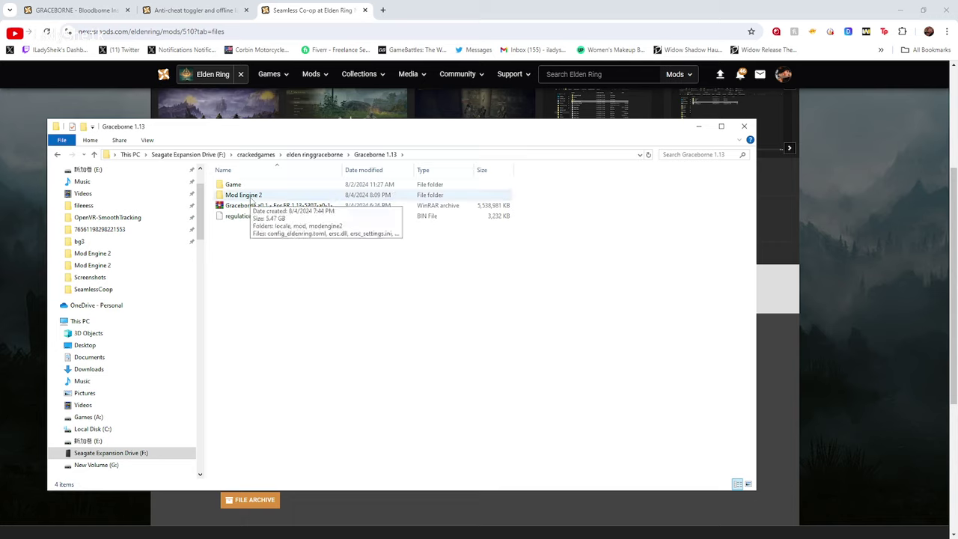
double_click(247, 195)
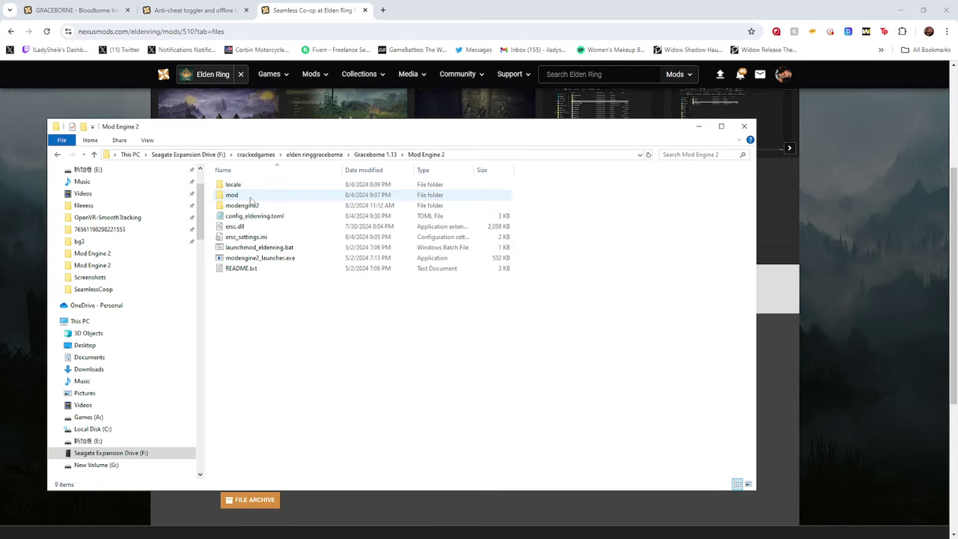
double_click(289, 200)
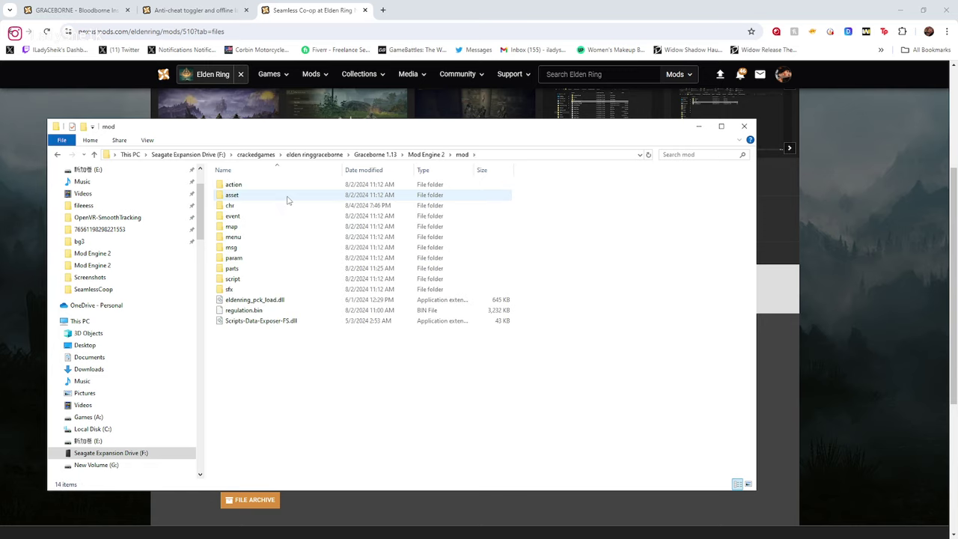
Move regulation.bin from mod up into Mod Engine 2, replacing the existing one
left_click(252, 311)
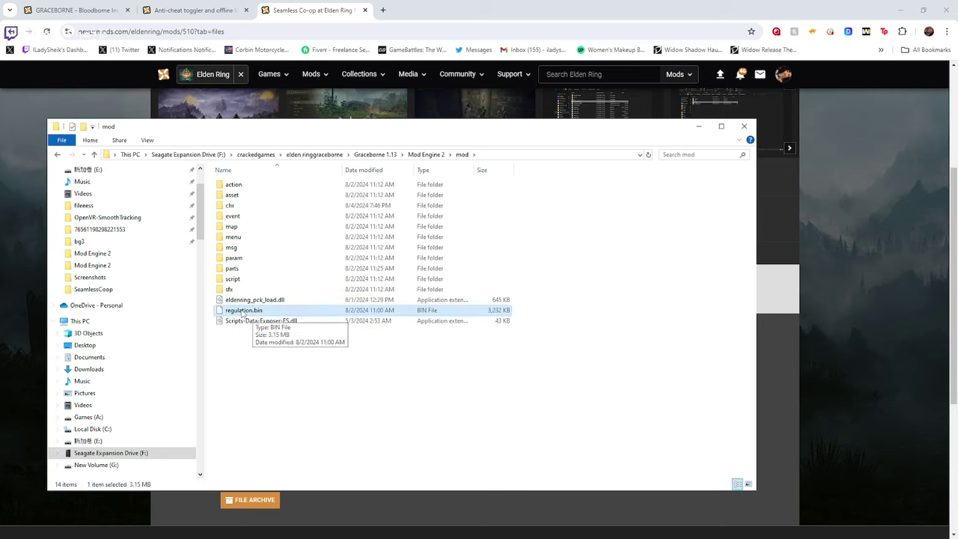
left_click_drag(243, 313, 369, 157)
left_click(452, 195)
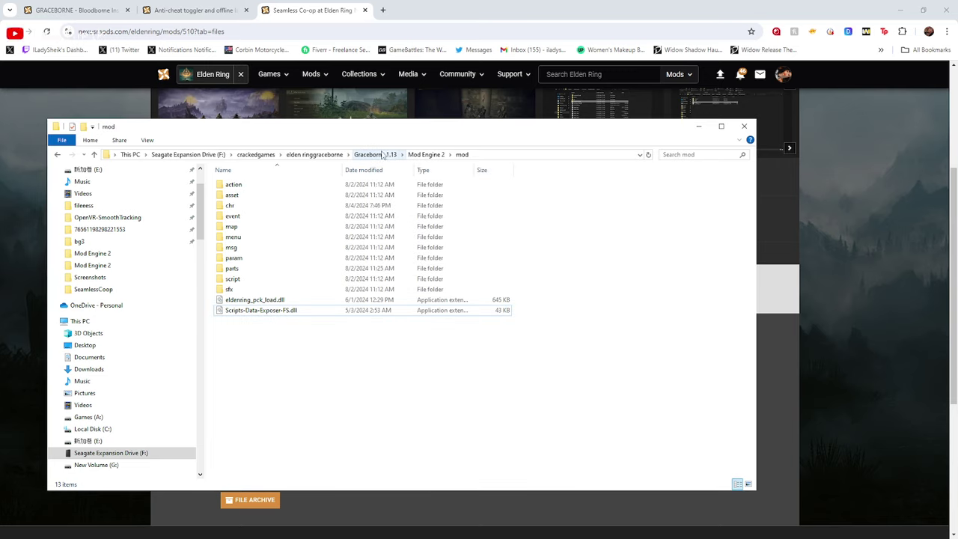
Check regulation.bin in Graceborne 1.13, then return to the Mod Engine 2 folder
left_click(381, 154)
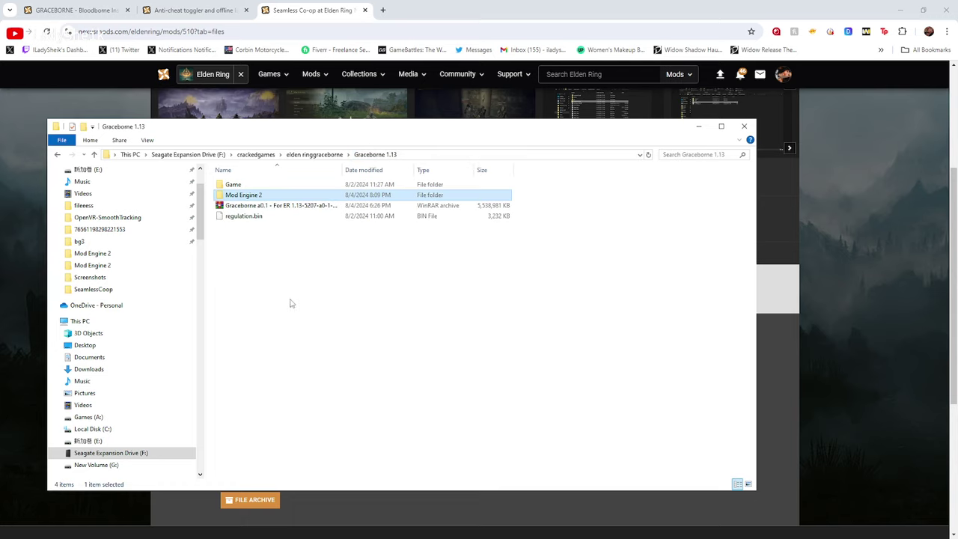
left_click(245, 217)
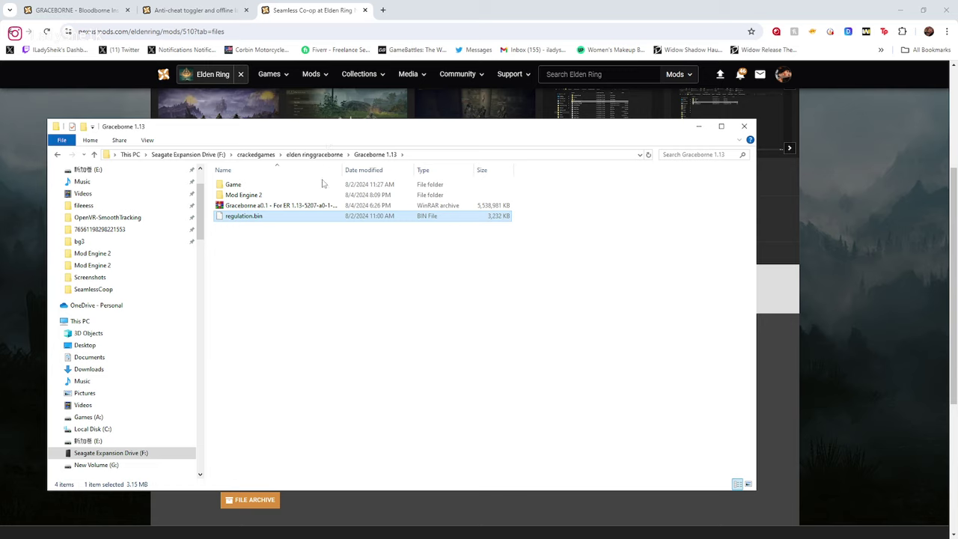
double_click(243, 195)
double_click(238, 205)
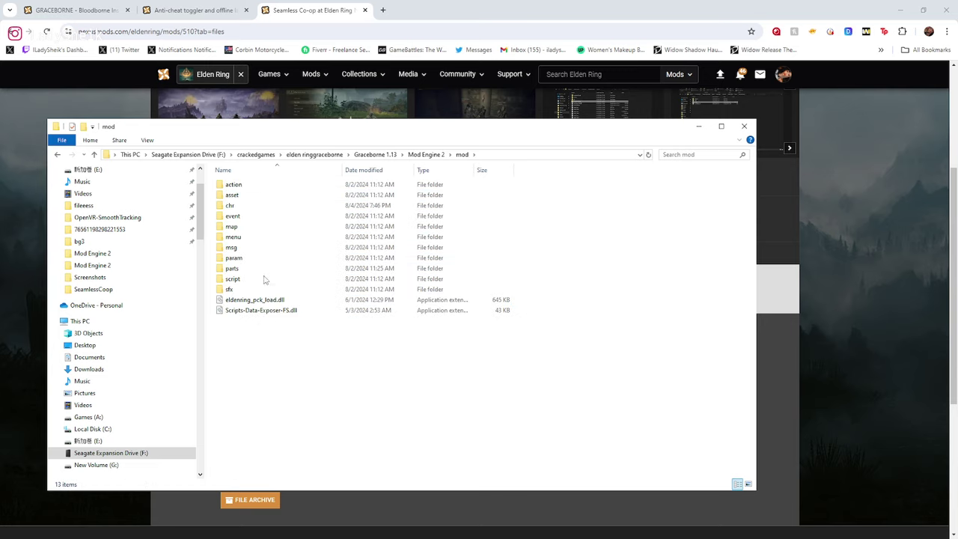
left_click(58, 154)
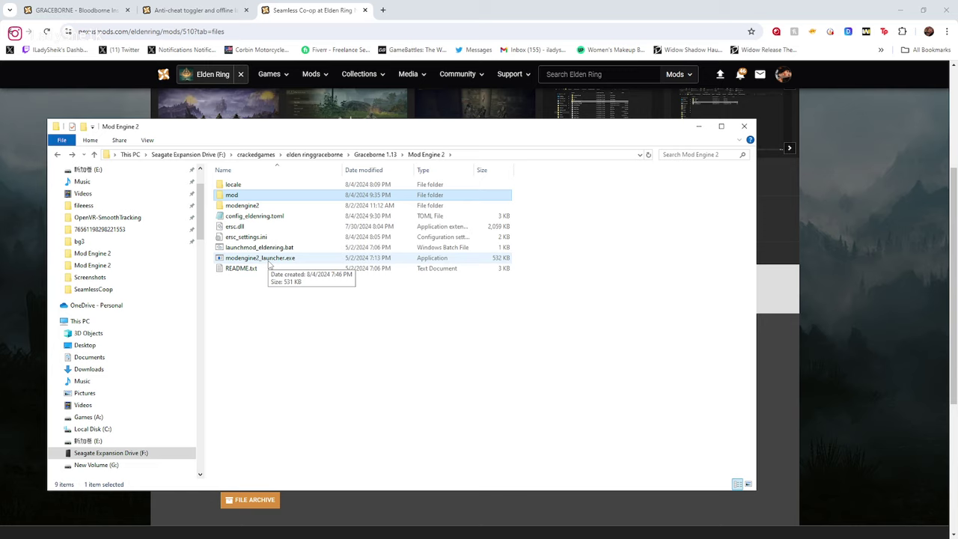
Copy mod, modengine2, config_eldenring.toml, launchmod_eldenring.bat and modengine2_launcher.exe
left_click(247, 248)
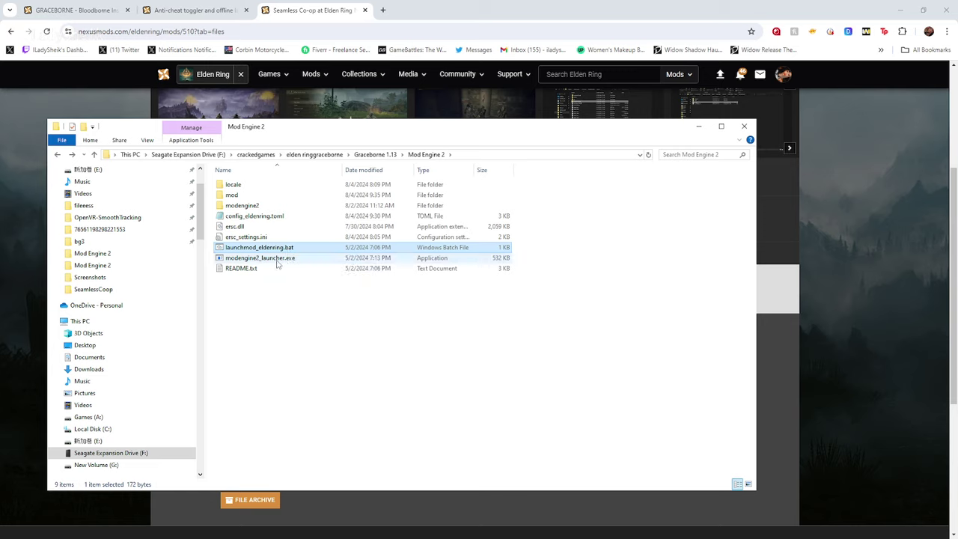
left_click(276, 260, "ctrl")
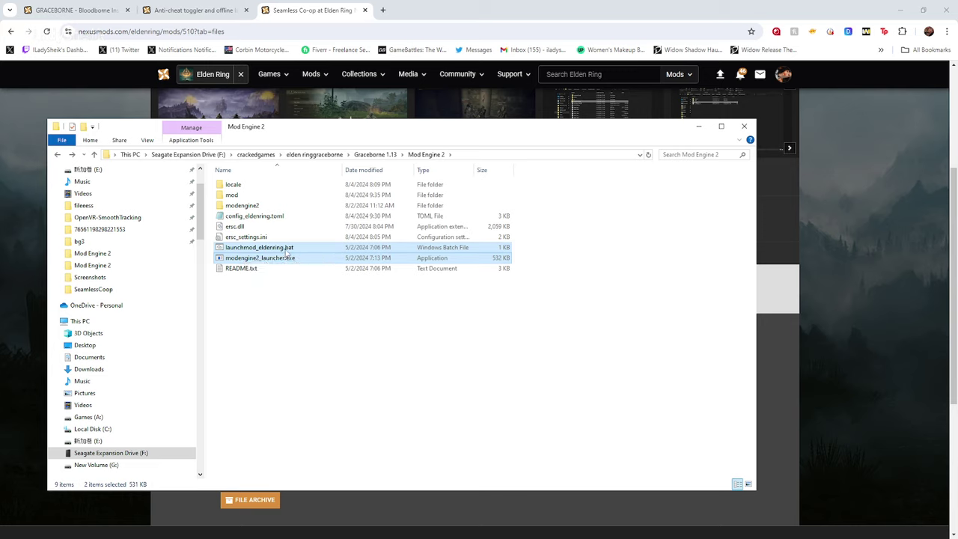
left_click(246, 209, "ctrl")
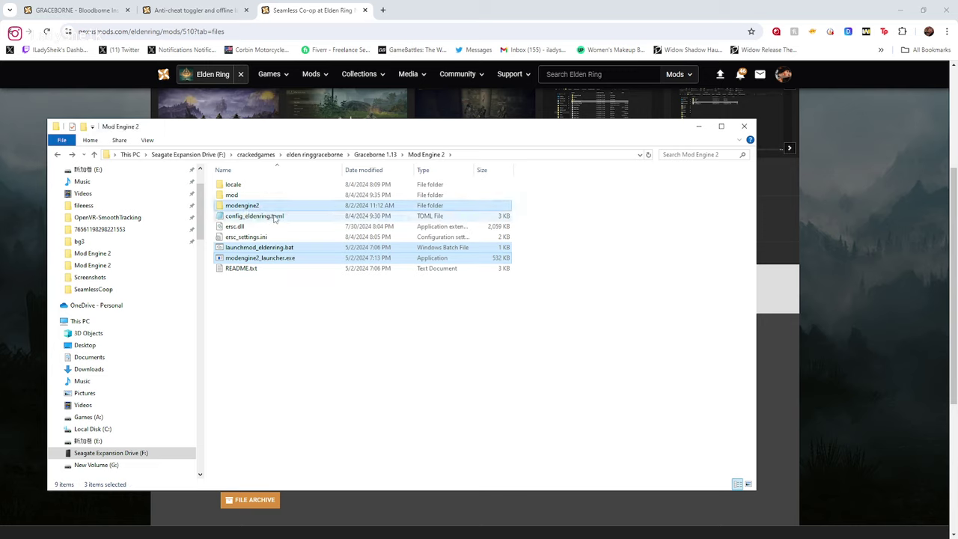
left_click(275, 217, "ctrl")
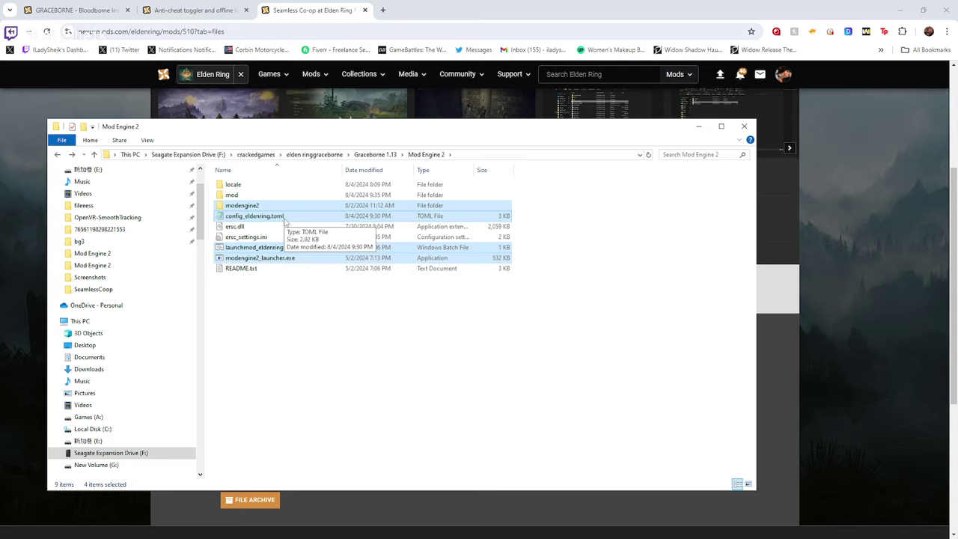
left_click(241, 198, "ctrl")
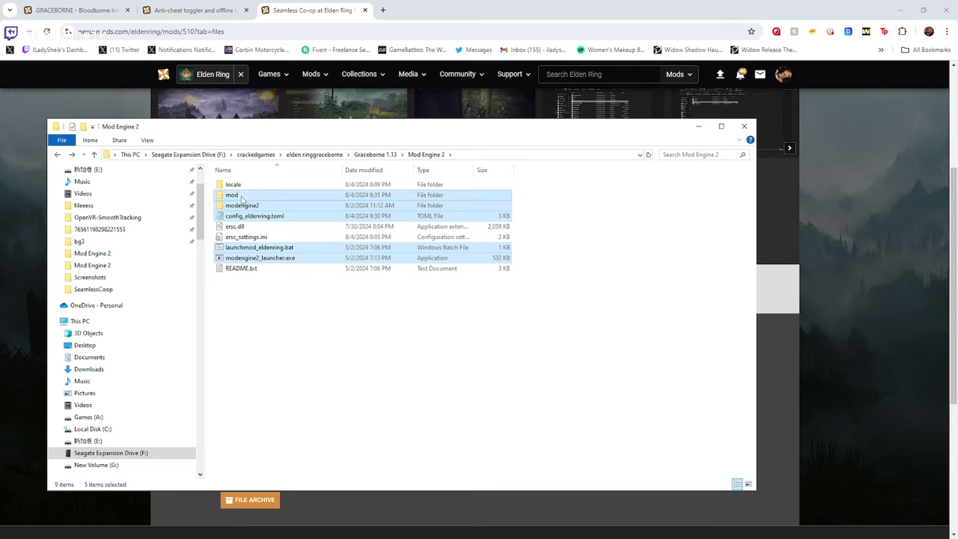
right_click(242, 197)
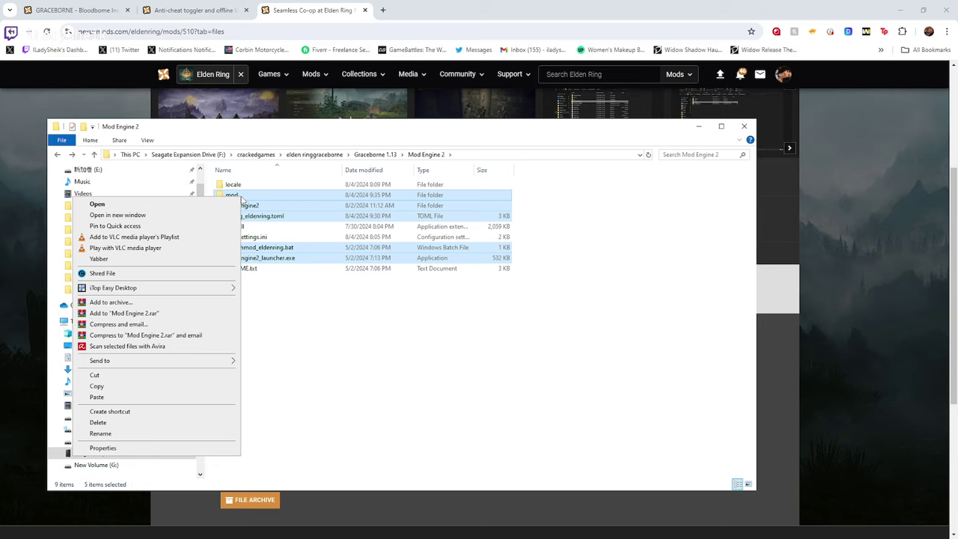
left_click(149, 391)
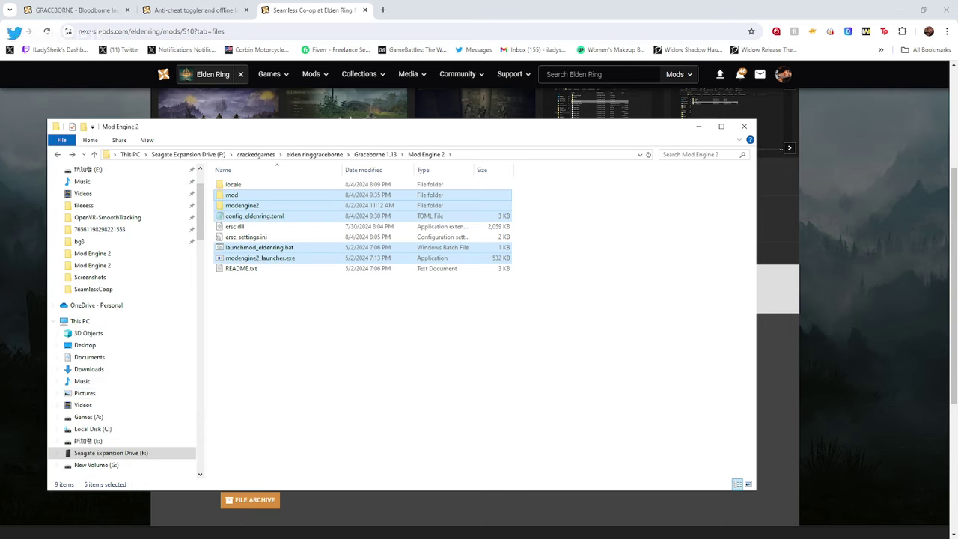
Browse ELDEN RING's local files from Steam and open the Game folder
key("alt+Tab")
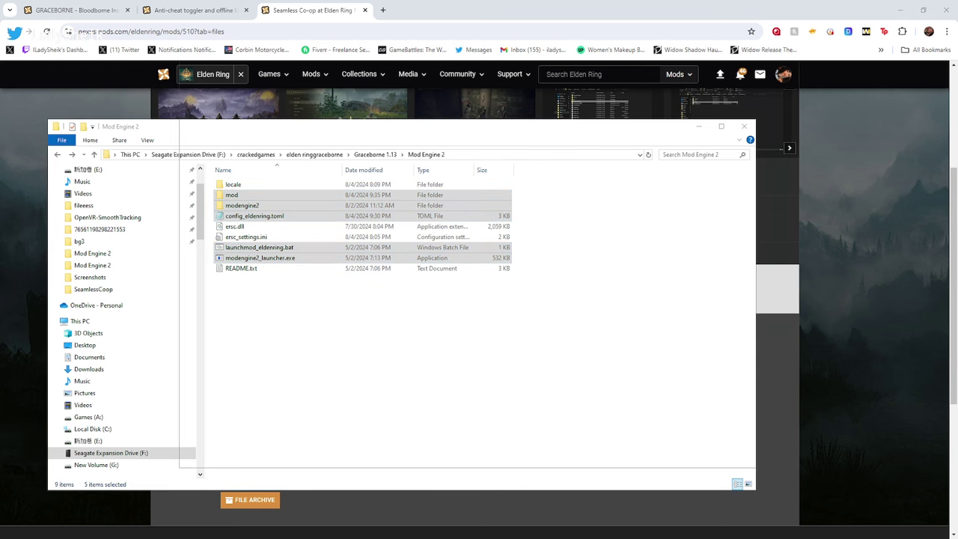
right_click(236, 290)
mouse_move(262, 347)
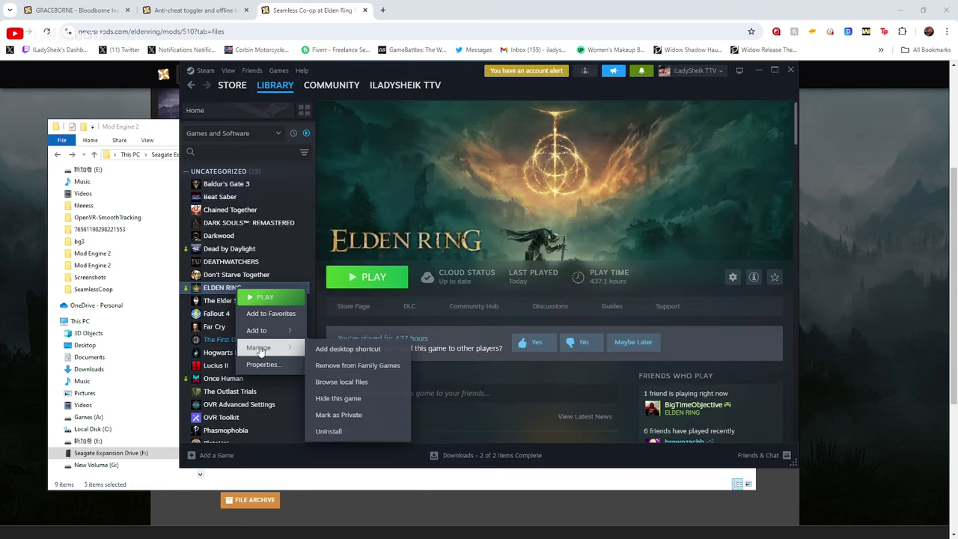
left_click(342, 383)
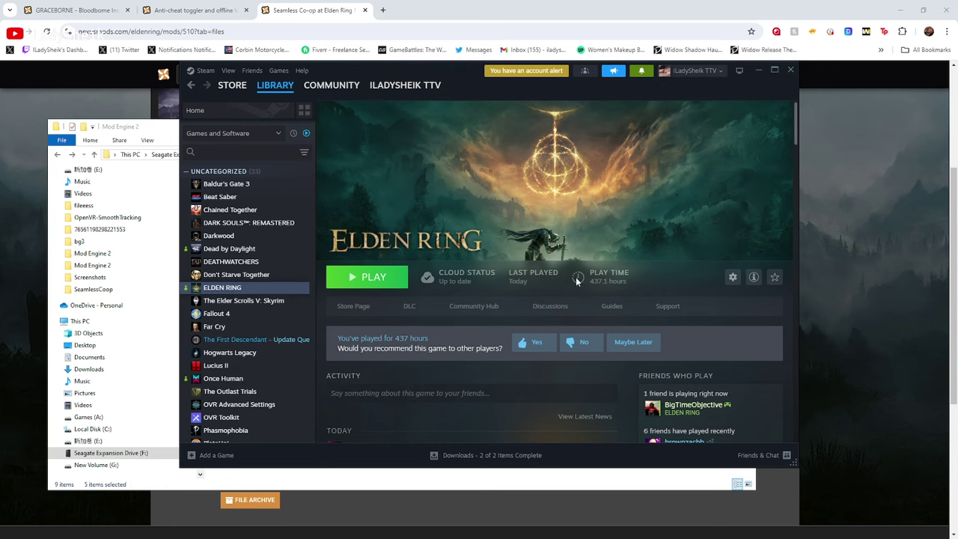
double_click(346, 172)
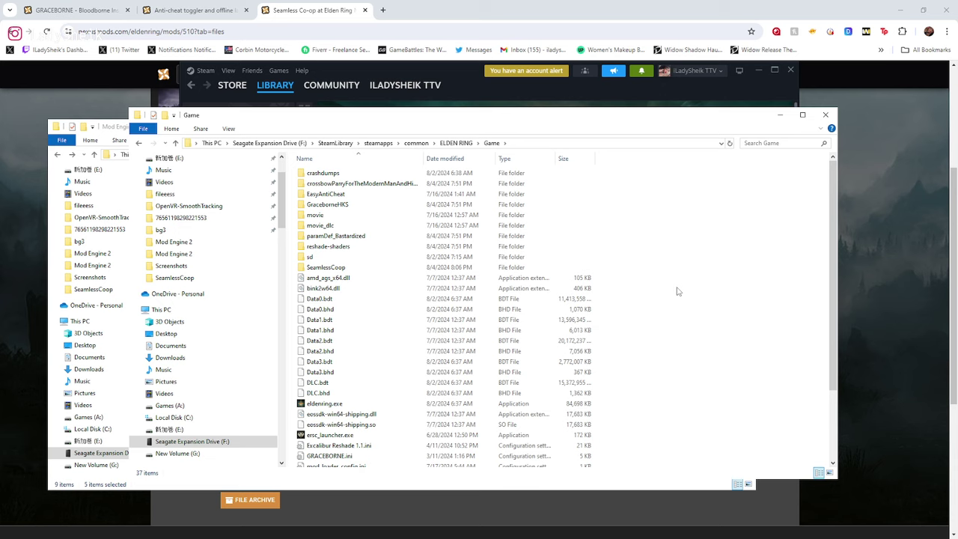
Paste the 1,103 Mod Engine 2 items into the Game folder and move the Mod Engine 2 window lower left
key("ctrl+v")
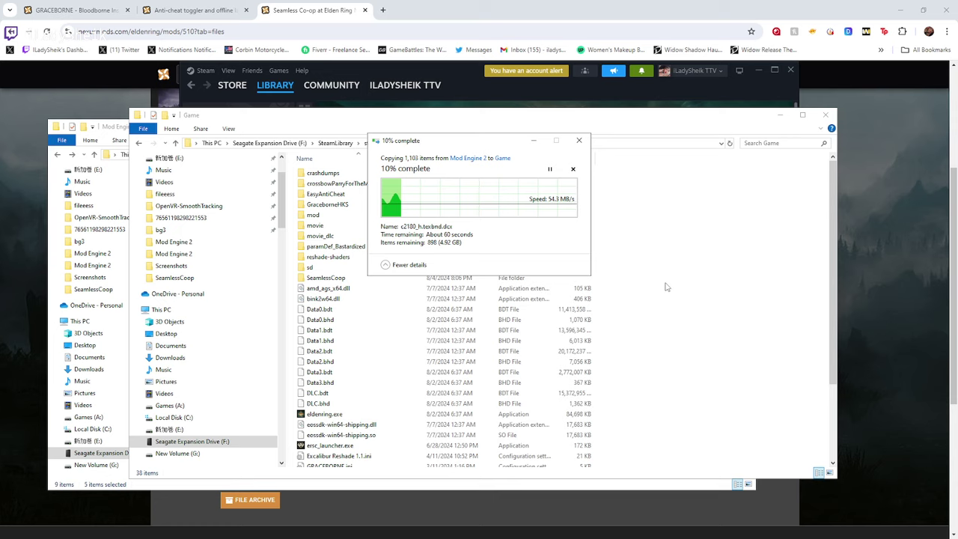
left_click(111, 127)
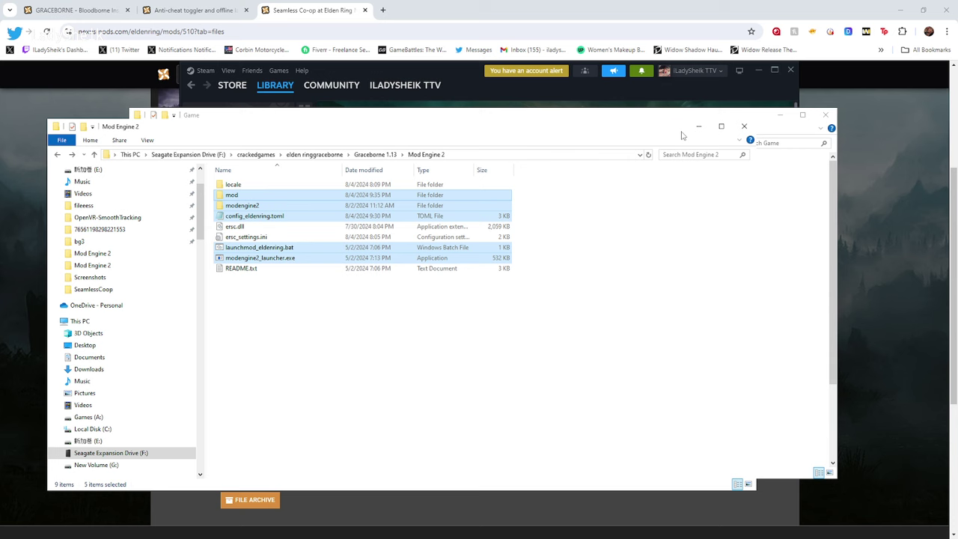
left_click_drag(585, 132, 558, 183)
left_click(641, 129)
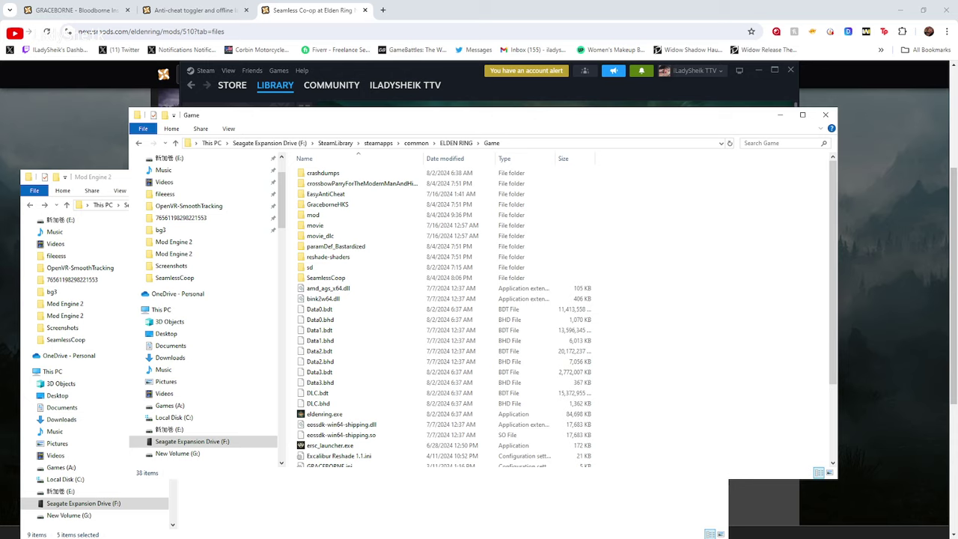
Add ersc_settings.ini and locale to the Mod Engine 2 selection, paste into Game, then return to ELDEN RING
left_click(123, 184)
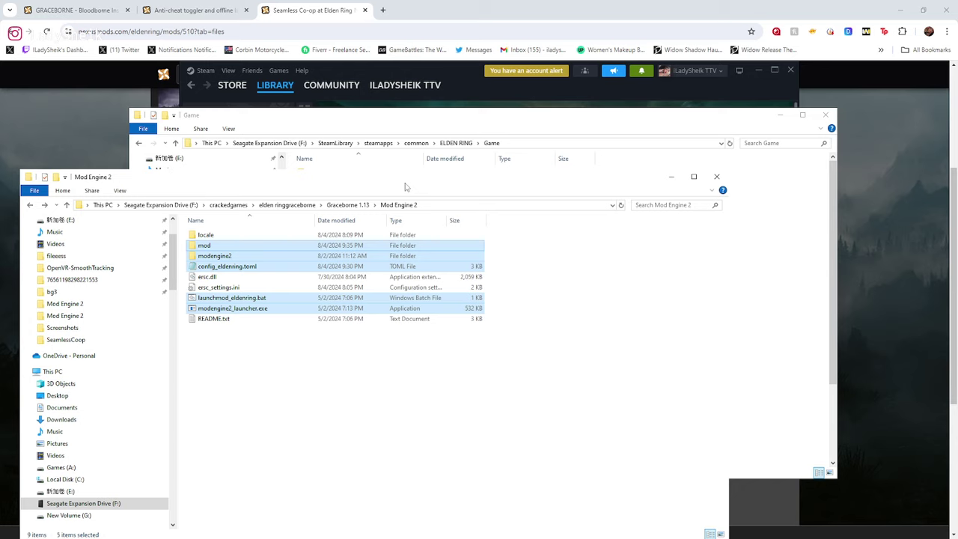
left_click(238, 288, "ctrl")
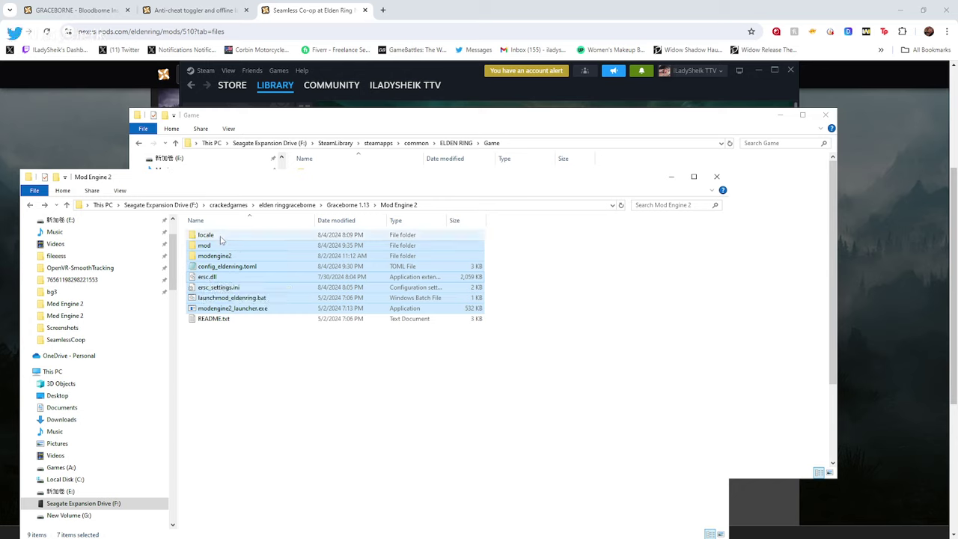
left_click(221, 236, "ctrl")
left_click(444, 118)
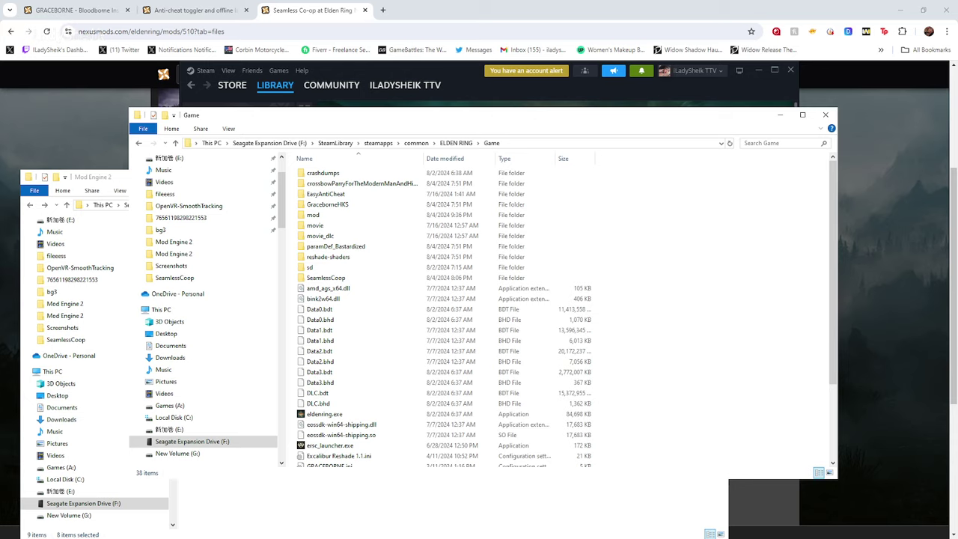
key("ctrl+v")
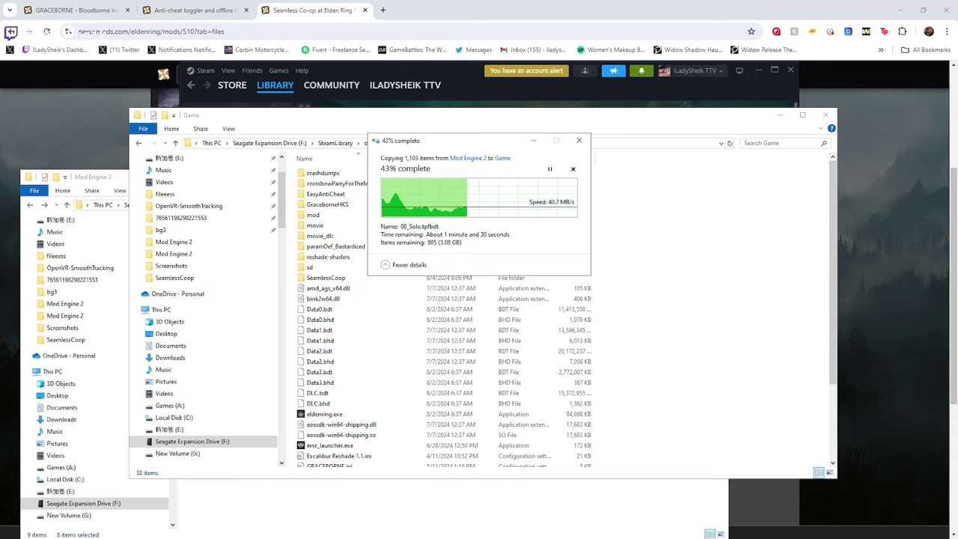
left_click(140, 144)
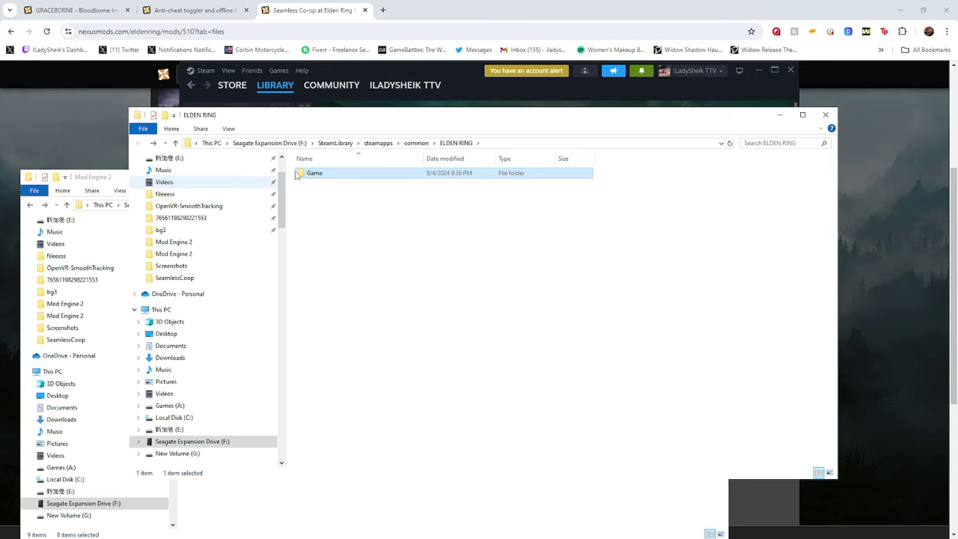
Reopen Game, select locale, ersc.dll and ersc_settings.ini in Mod Engine 2, and paste into Game
double_click(349, 175)
left_click(112, 180)
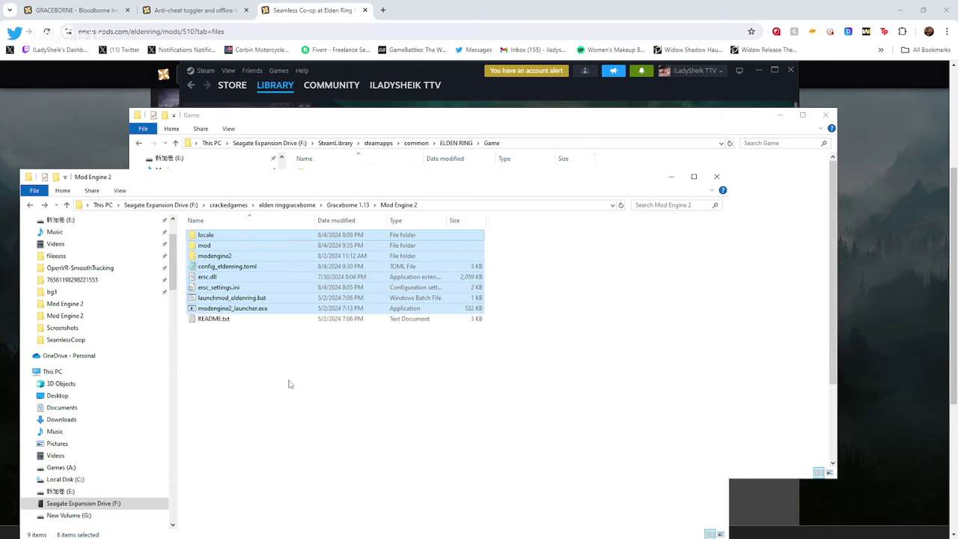
left_click(291, 384)
left_click(217, 287)
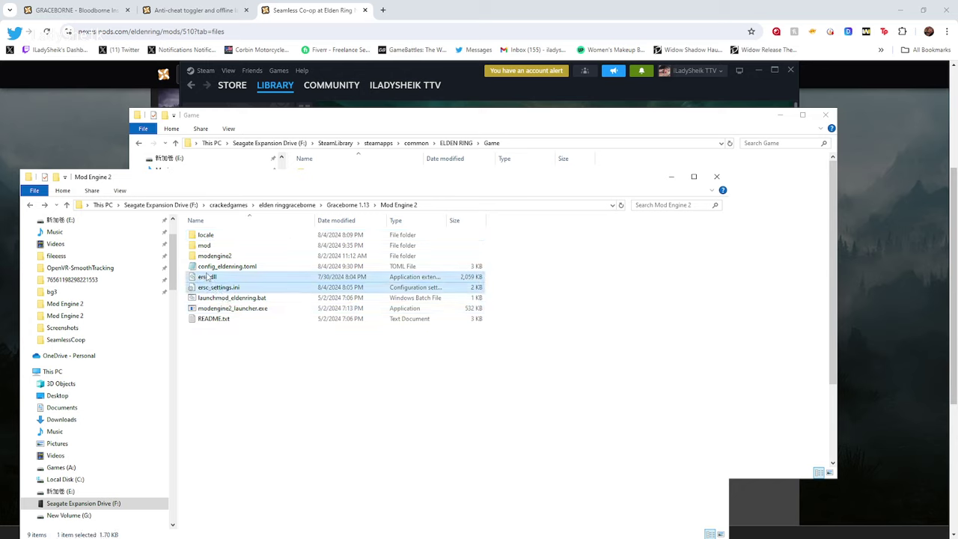
left_click(208, 277, "ctrl")
left_click(206, 235, "ctrl")
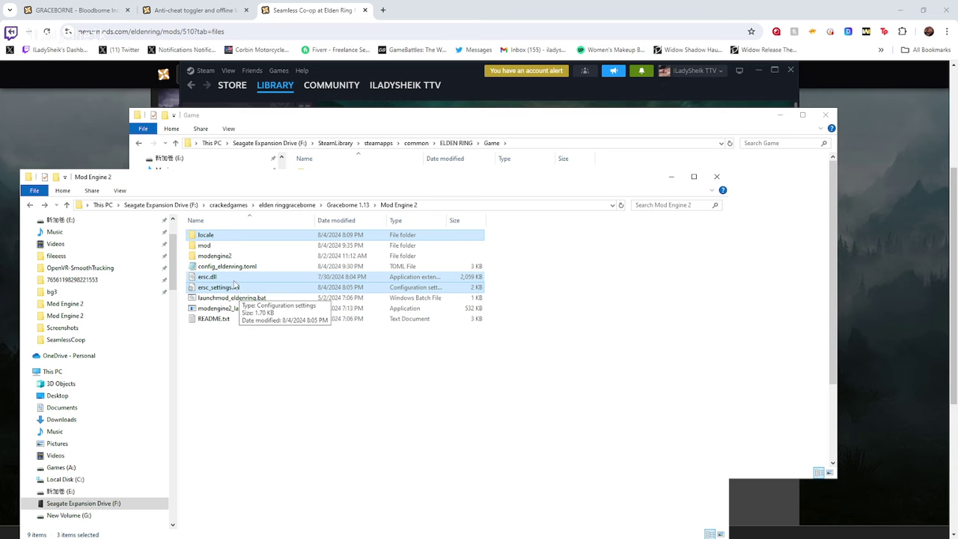
left_click(497, 124)
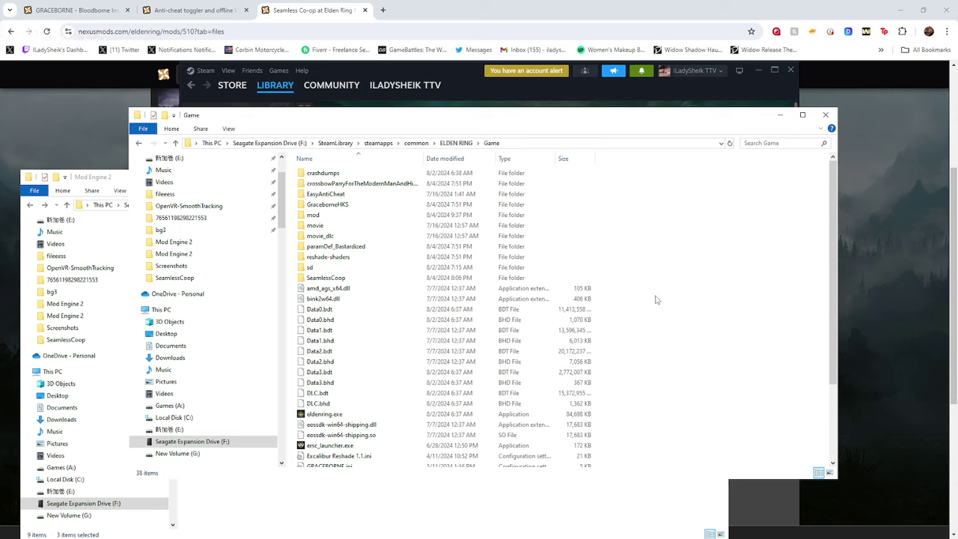
key("ctrl+v")
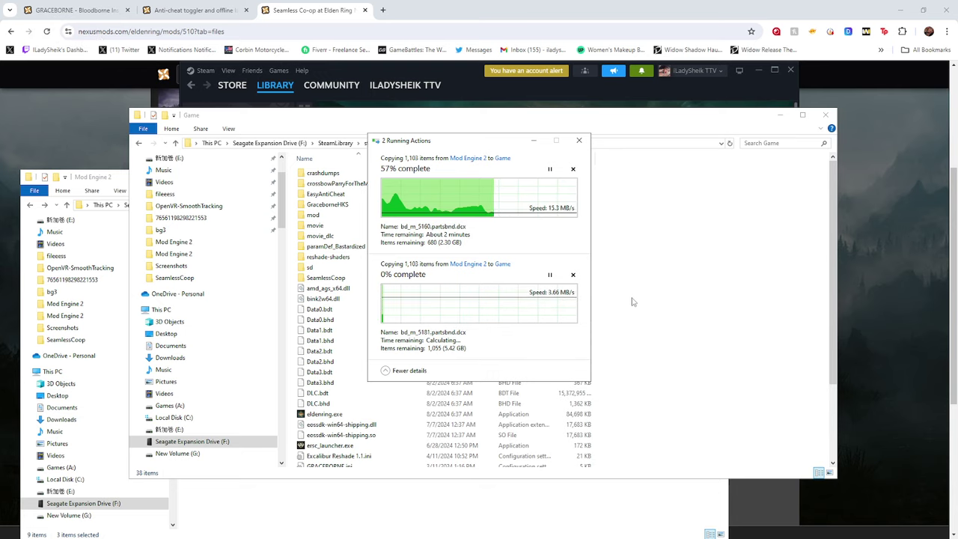
Cancel the duplicate second copy in the progress dialog and return to the Game folder
left_click(111, 181)
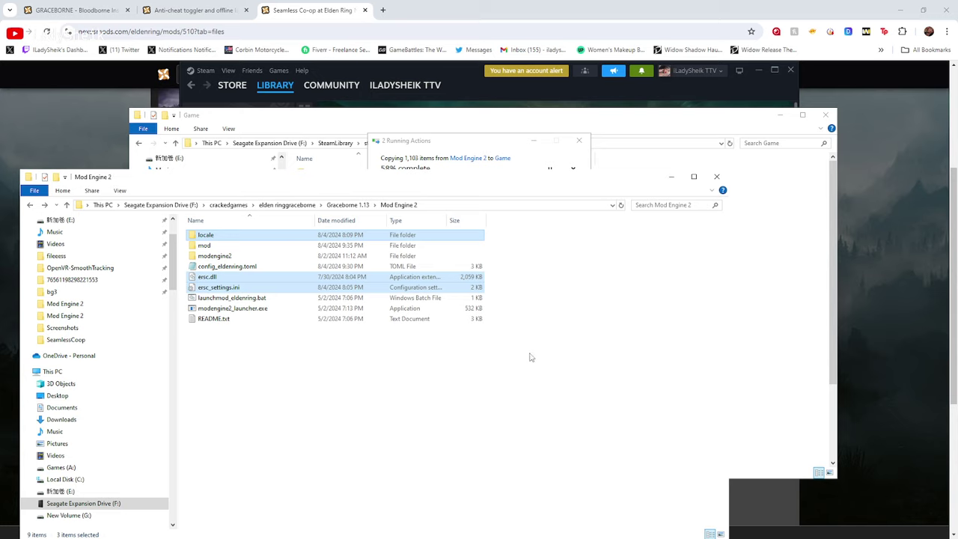
left_click(507, 143)
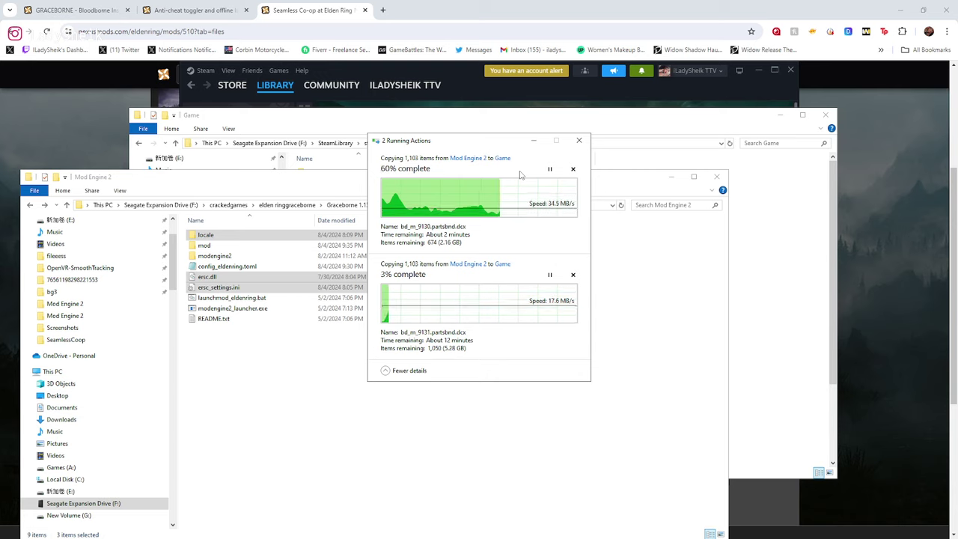
left_click(573, 275)
left_click(733, 244)
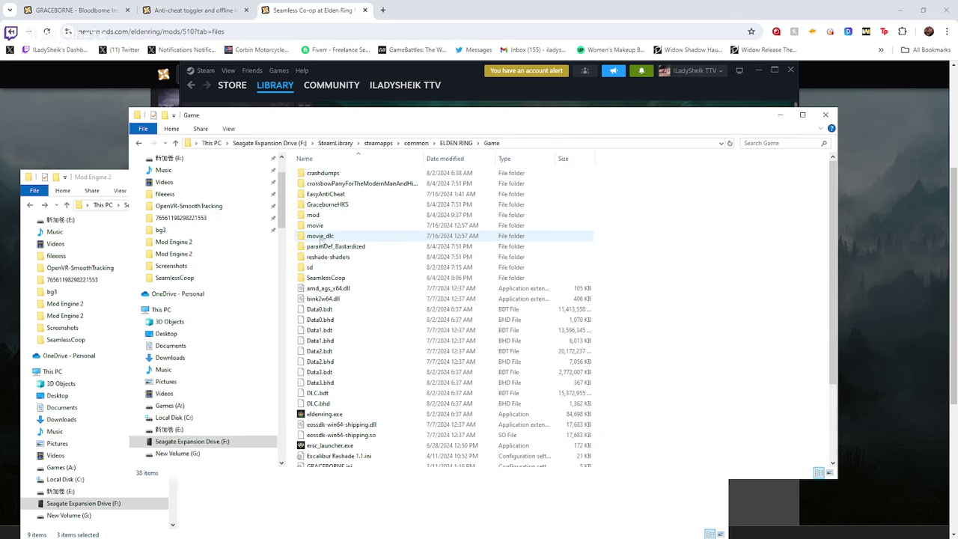
Copy locale, ersc.dll and ersc_settings.ini from the SeamlessCoop folder, then return to Game
double_click(334, 278)
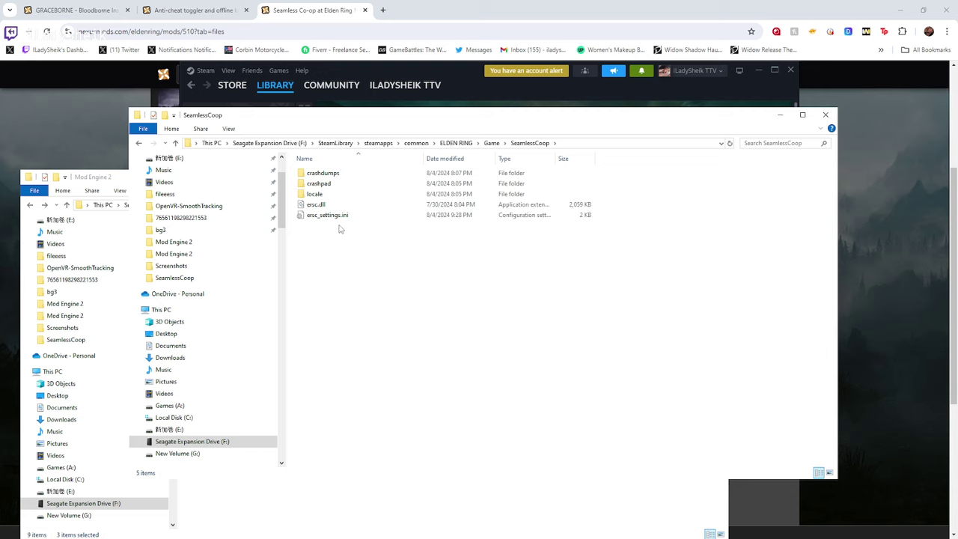
left_click_drag(339, 229, 313, 193)
right_click(312, 194)
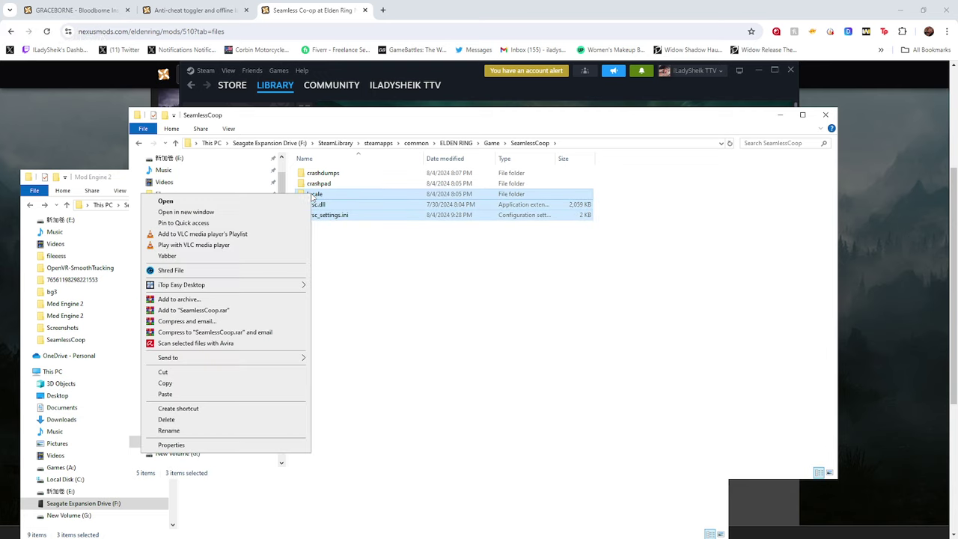
left_click(208, 388)
left_click(491, 142)
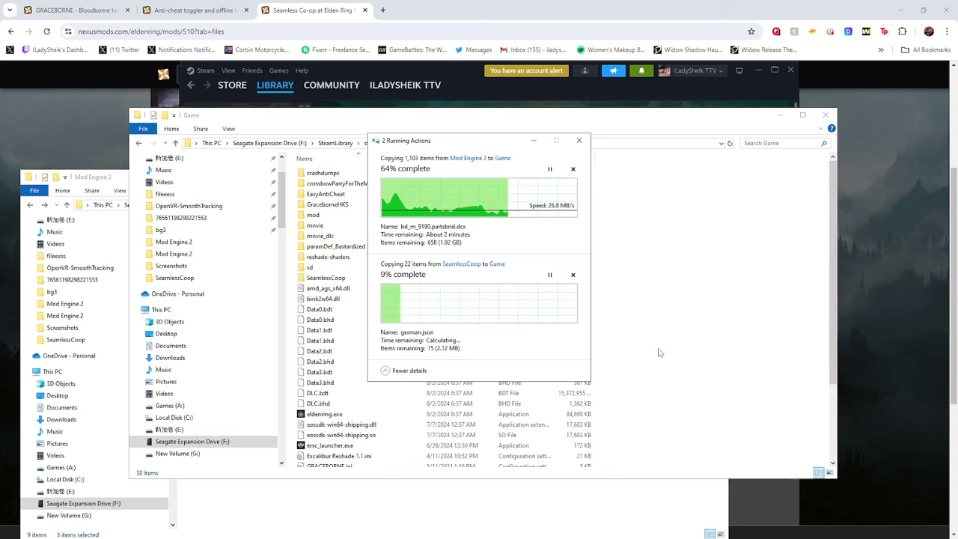
Reselect the three SeamlessCoop items, go back to Game, and bring the Mod Engine 2 window forward
left_click(657, 308)
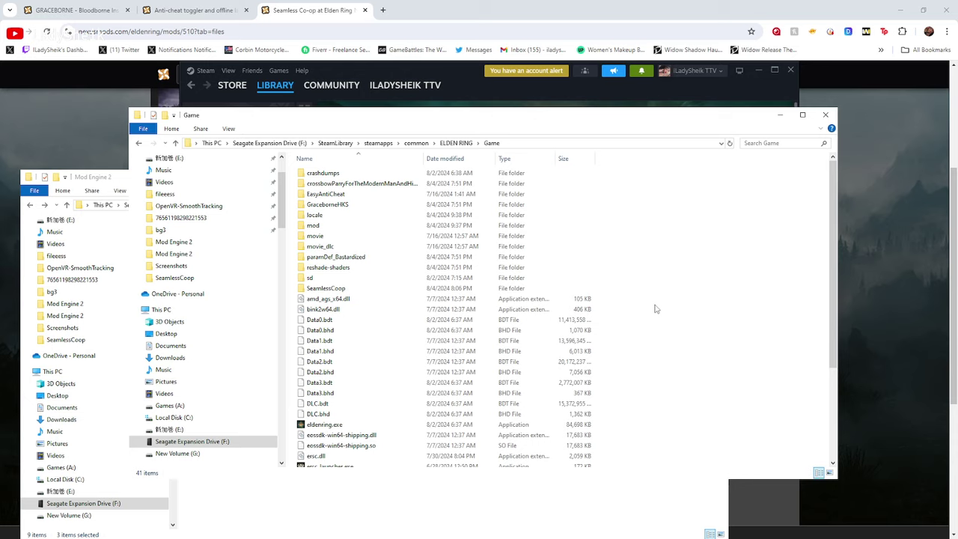
double_click(359, 288)
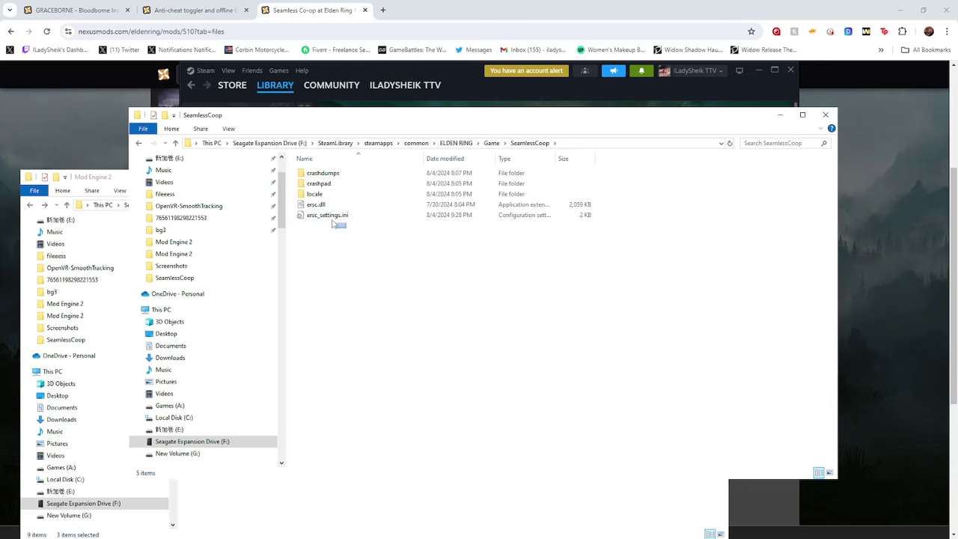
left_click_drag(347, 229, 310, 193)
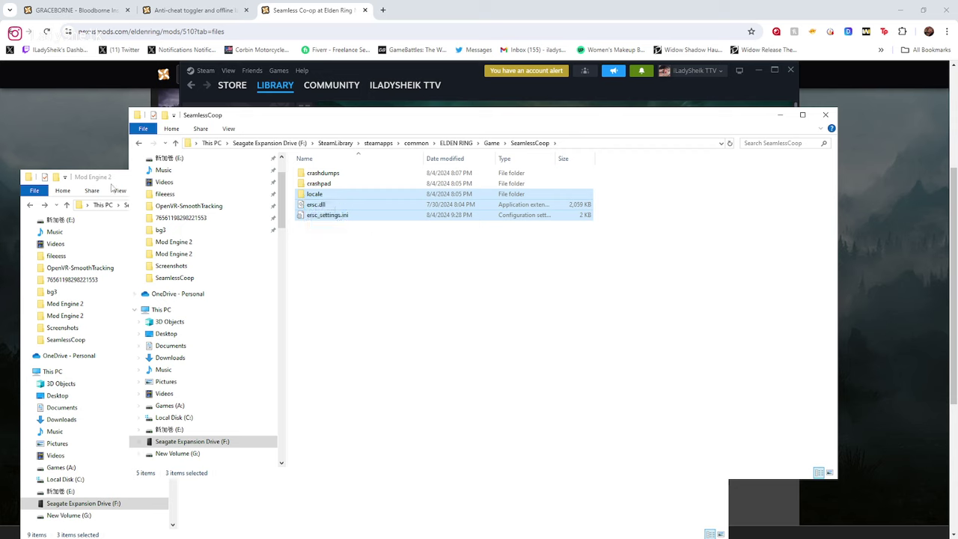
left_click(139, 143)
scroll(599, 399, "down", 4)
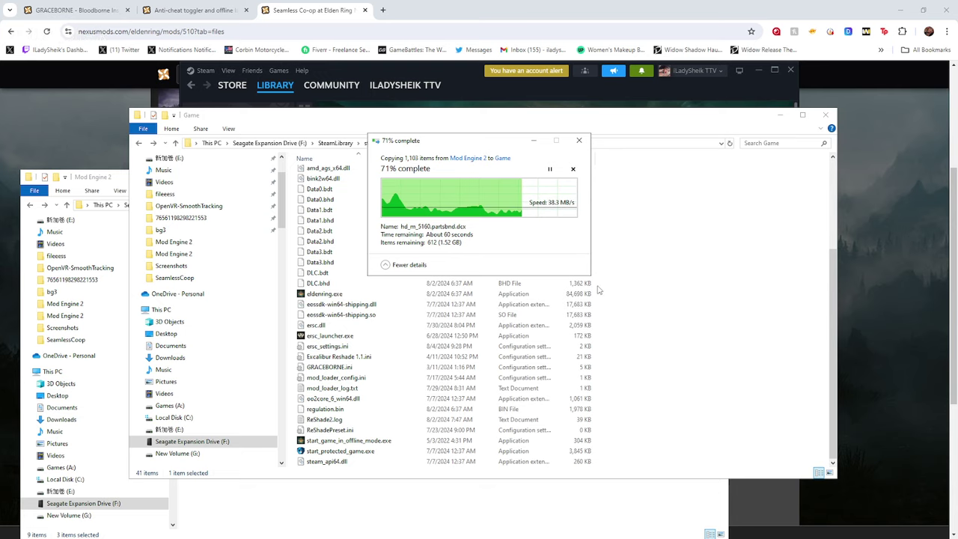
left_click(78, 178)
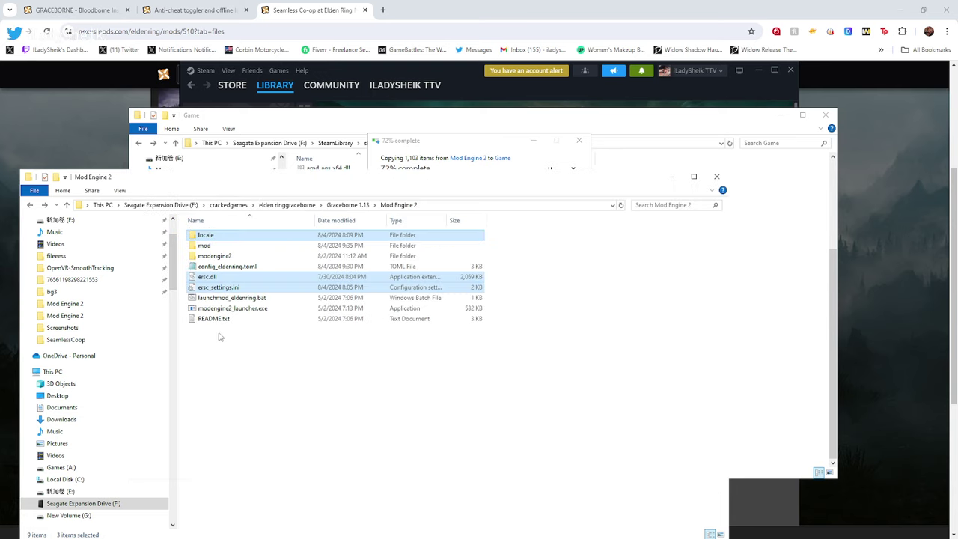
Select modengine2_launcher.exe, launchmod_eldenring.bat, config_eldenring.toml, modengine2 and mod in Mod Engine 2
left_click(279, 310)
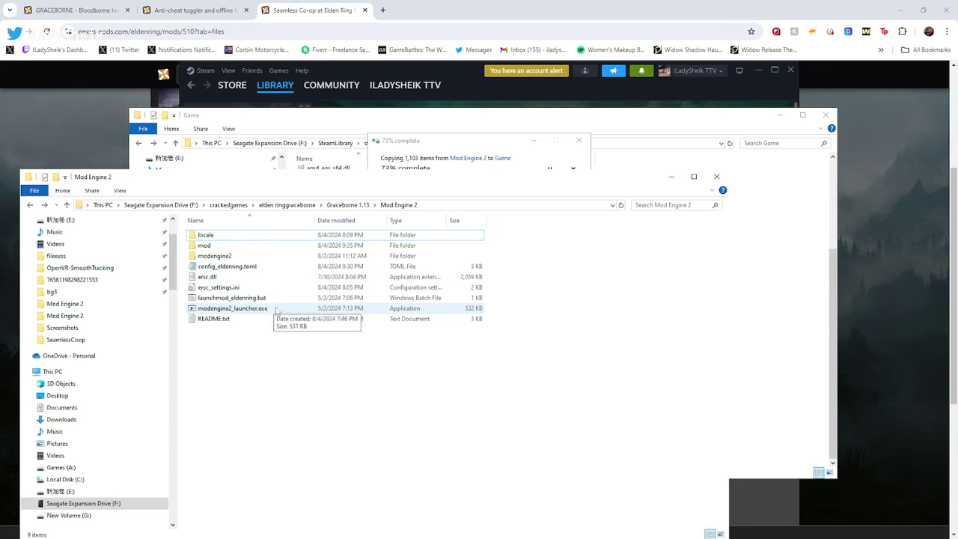
left_click(254, 298, "ctrl")
left_click(220, 266, "ctrl")
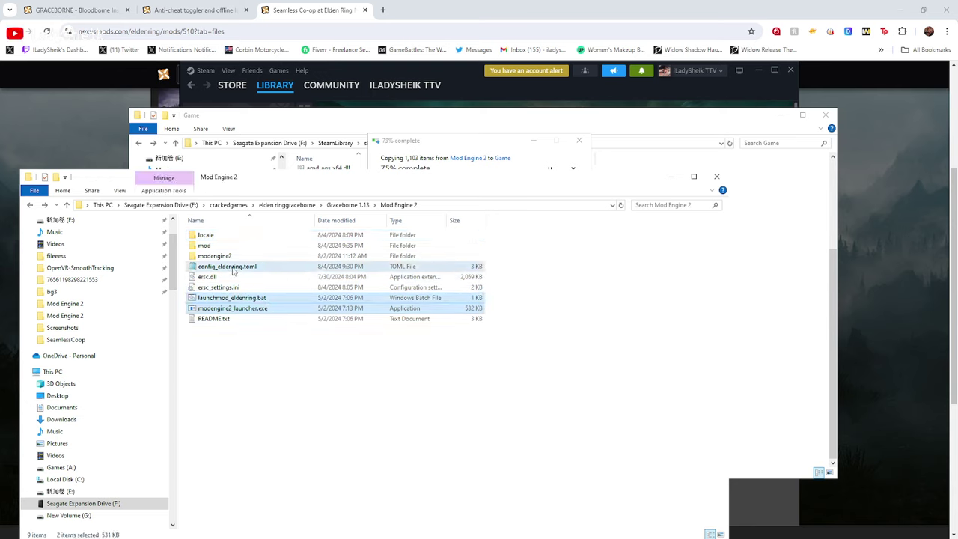
left_click(218, 256, "ctrl")
left_click(208, 245, "ctrl")
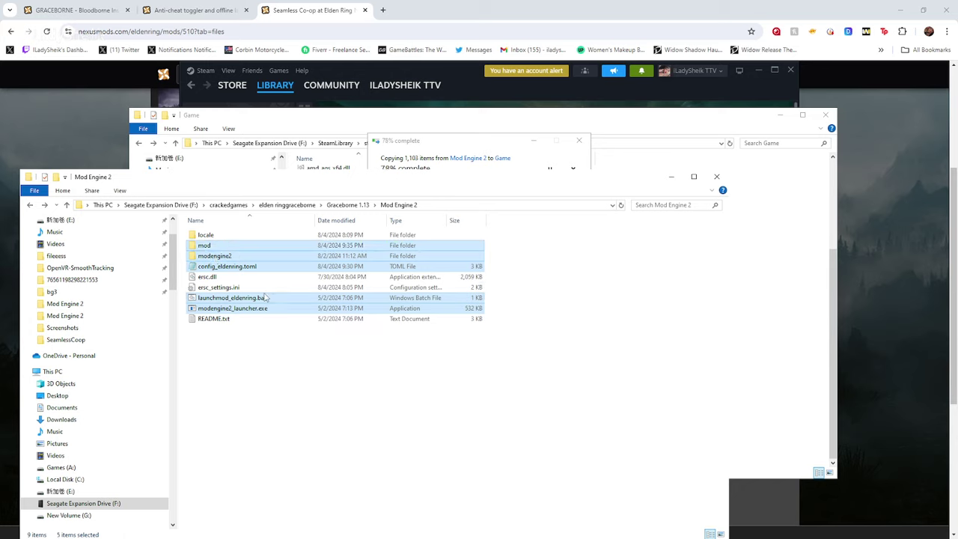
Check the copy progress, select eldenring.exe in Game, and narrow the Mod Engine 2 selection to launchmod_eldenring.bat
left_click(505, 141)
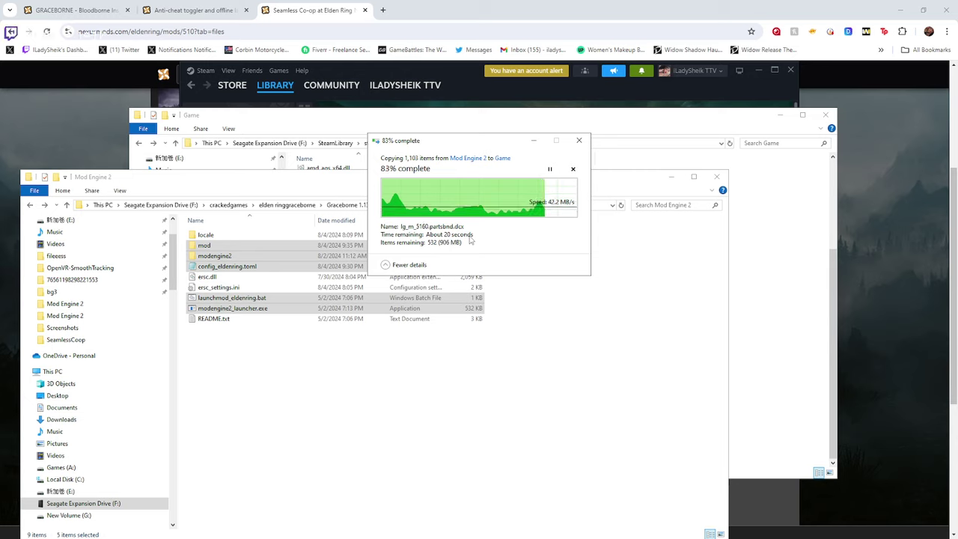
left_click(620, 116)
scroll(352, 329, "up", 1)
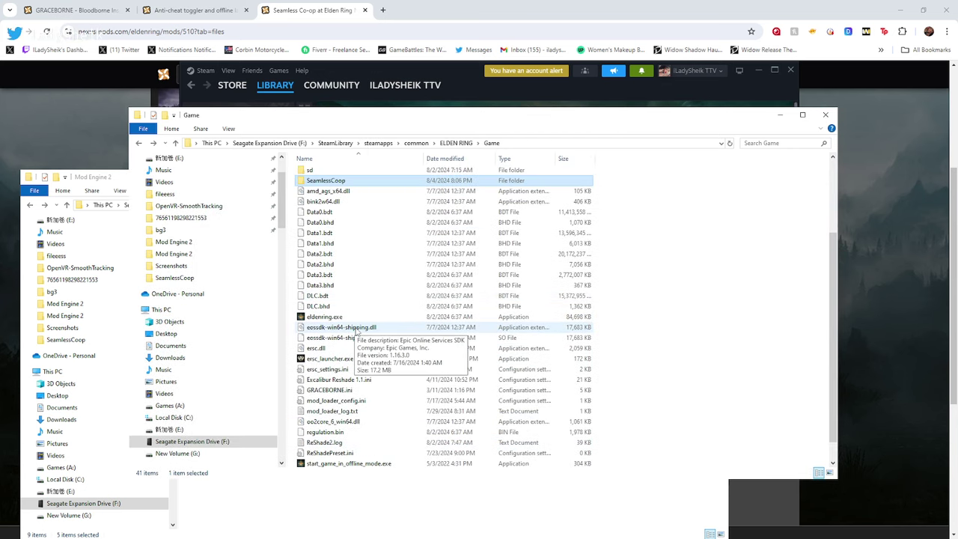
left_click(325, 316)
scroll(599, 321, "up", 3)
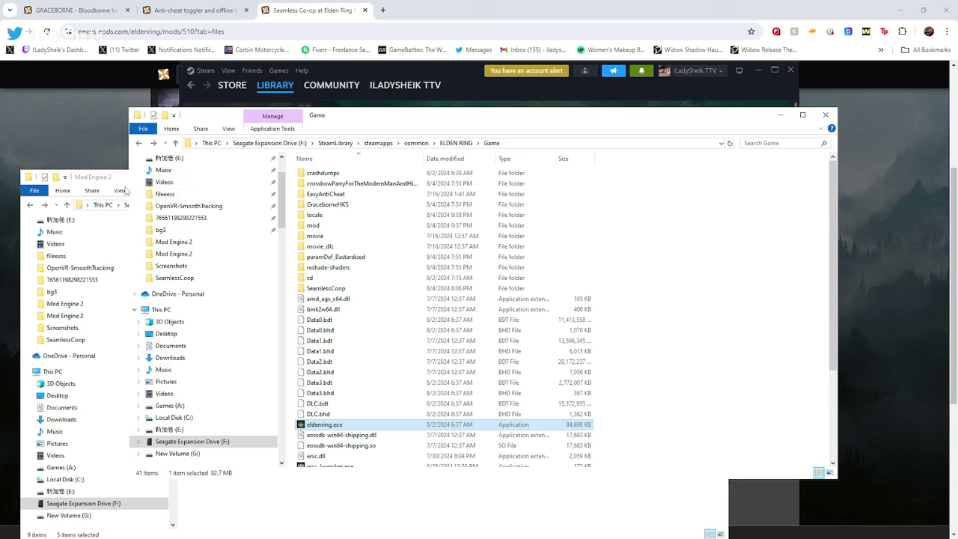
left_click(110, 184)
left_click(286, 381)
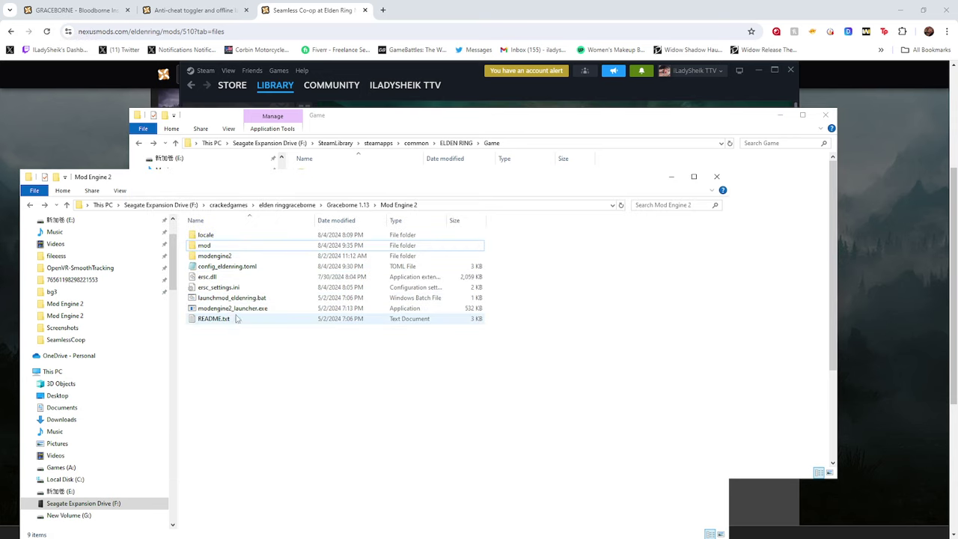
left_click(234, 299)
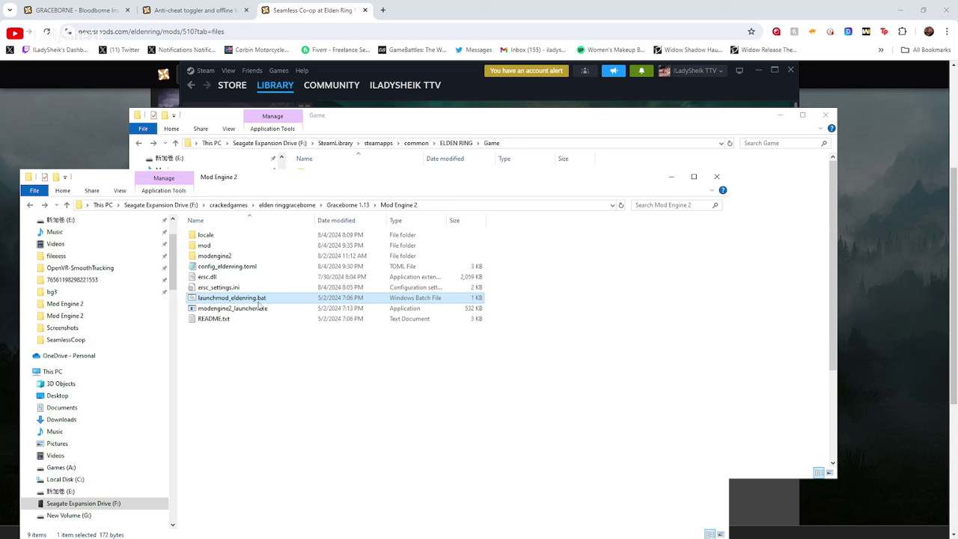
Retry, then cancel, the Item Not Found error for bd_m_5080.partsbnd.dcx
left_click(494, 117)
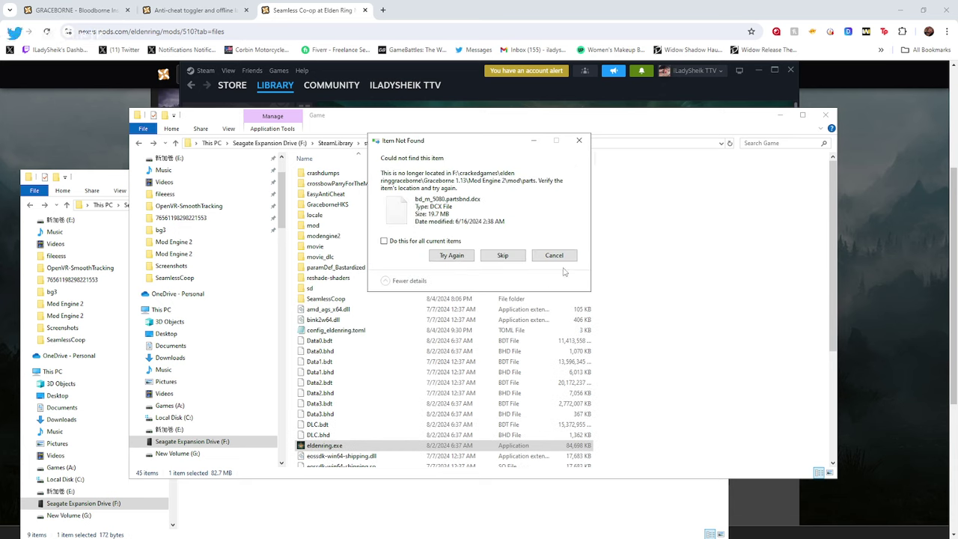
left_click(458, 256)
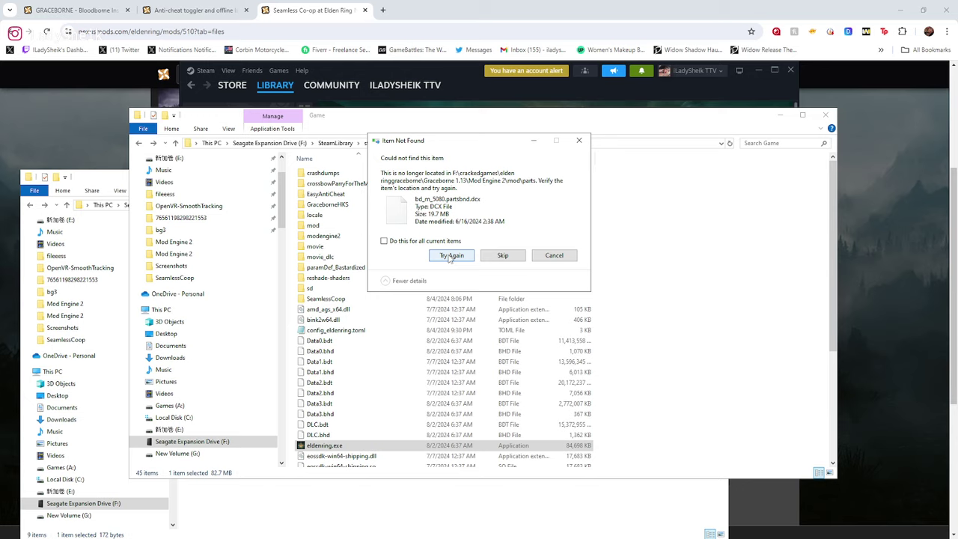
left_click(557, 260)
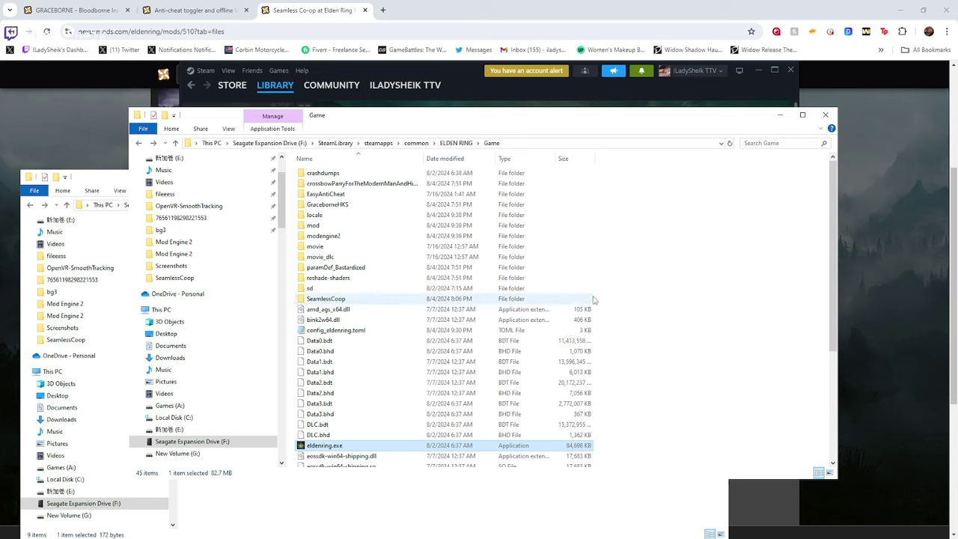
left_click(668, 313)
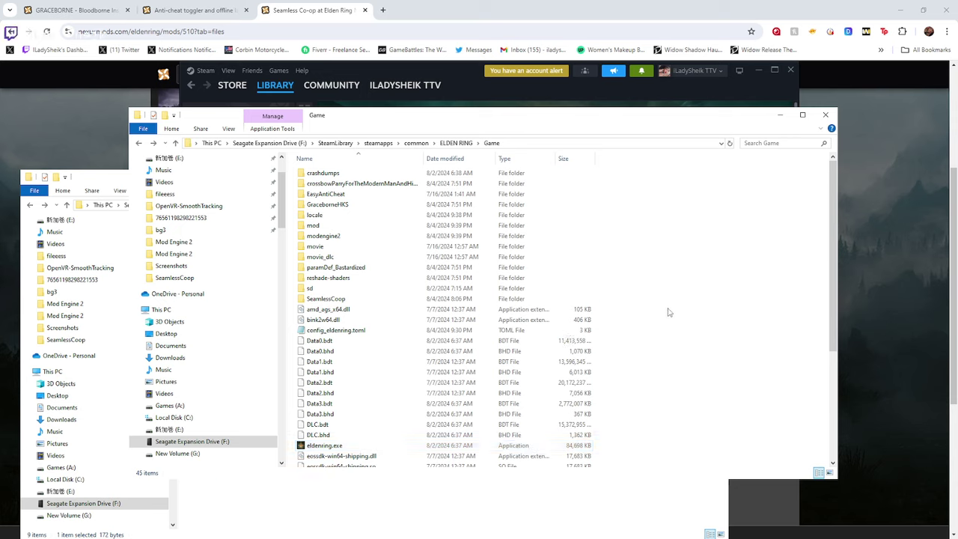
scroll(669, 313, "down", 4)
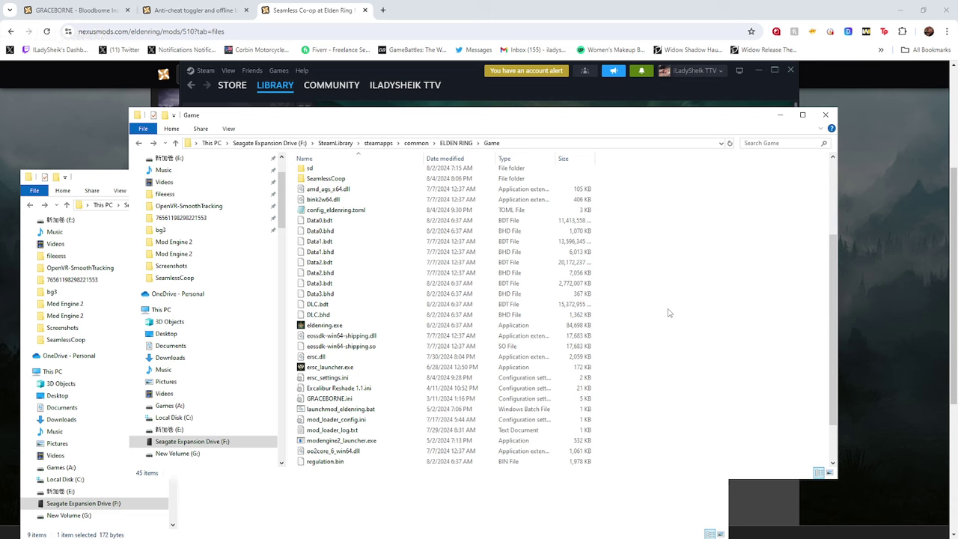
scroll(668, 313, "down", 4)
scroll(669, 312, "up", 6)
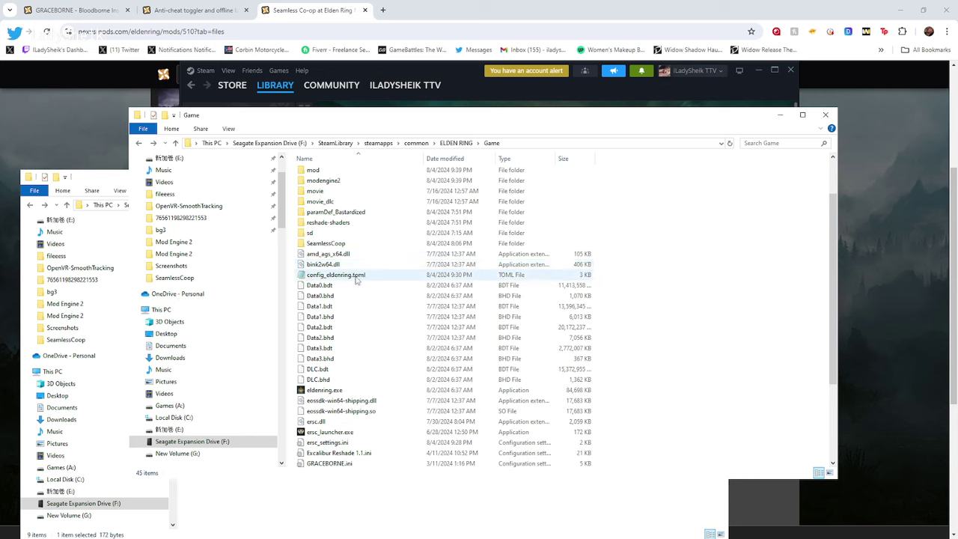
left_click(356, 280)
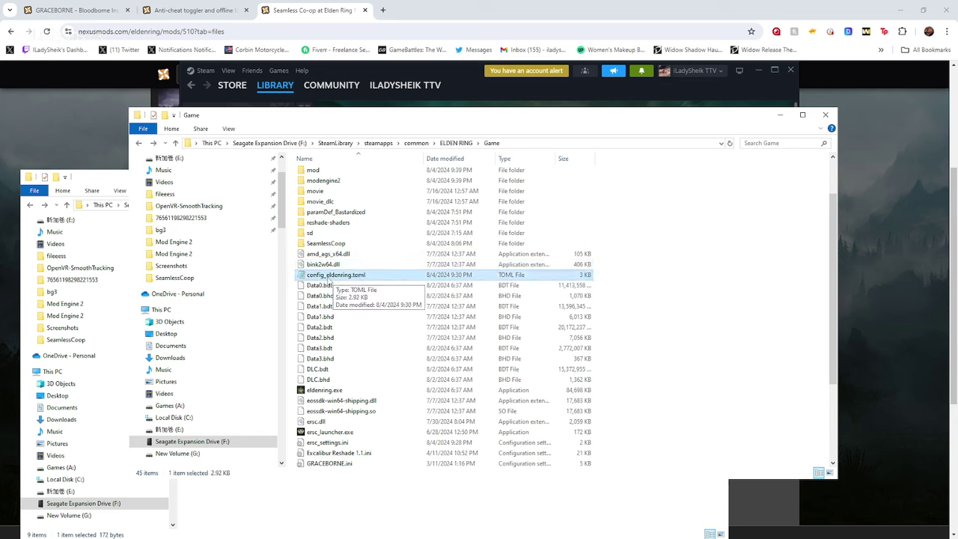
scroll(329, 285, "down", 2)
left_click(359, 367, "ctrl")
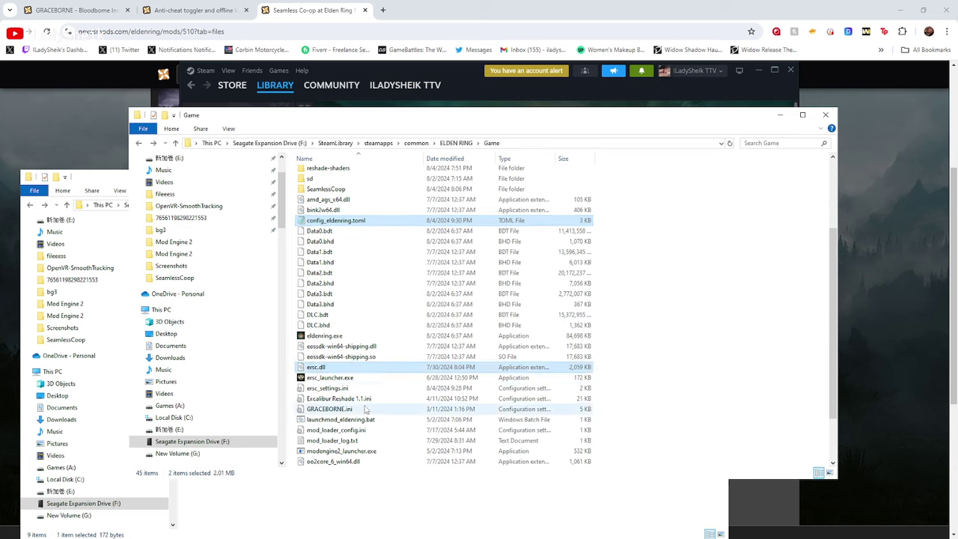
left_click(351, 388, "ctrl")
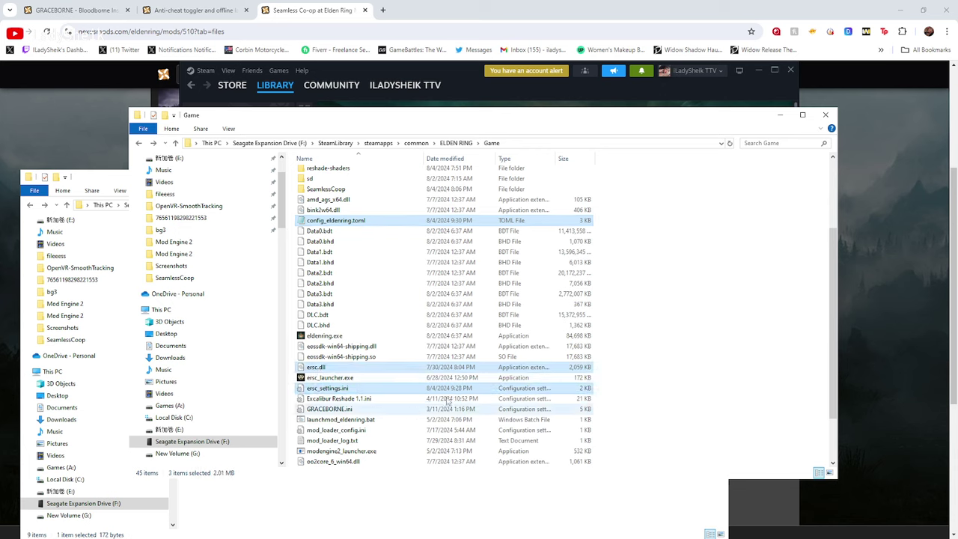
left_click(358, 419)
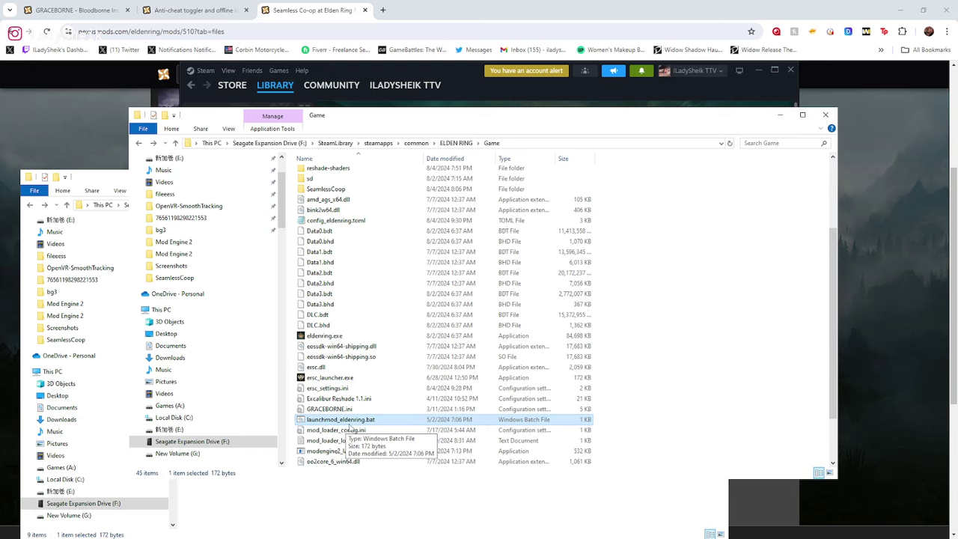
left_click(679, 369)
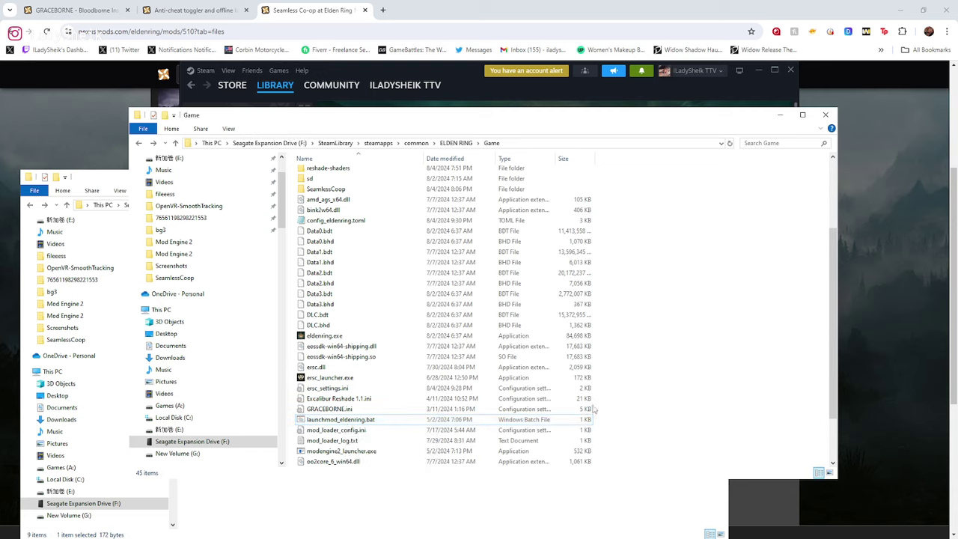
left_click(342, 452)
scroll(396, 384, "up", 4)
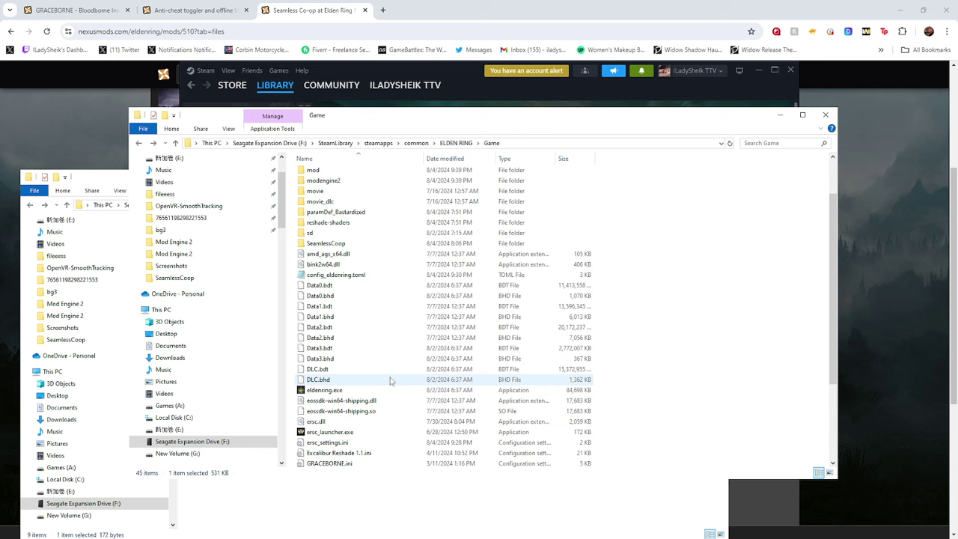
left_click(349, 214)
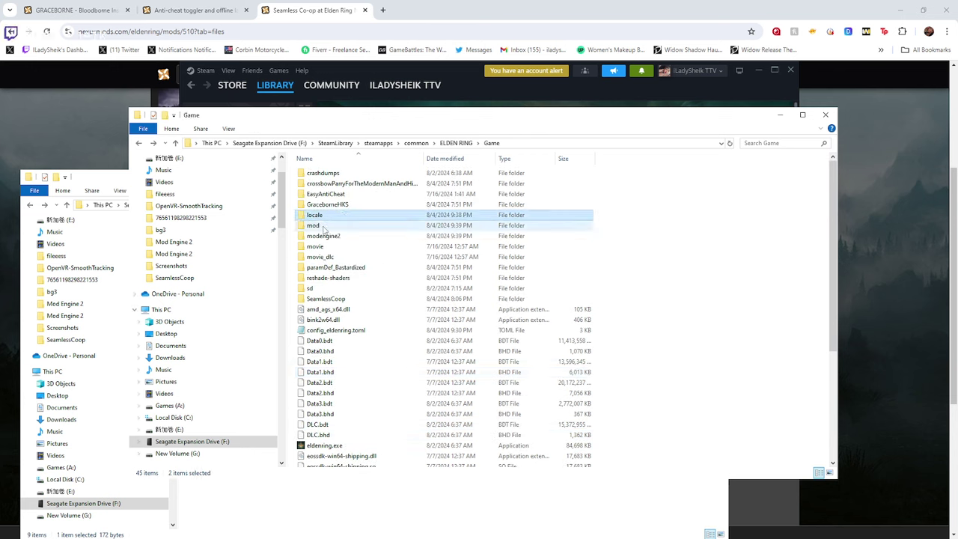
left_click(716, 318)
scroll(366, 340, "down", 5)
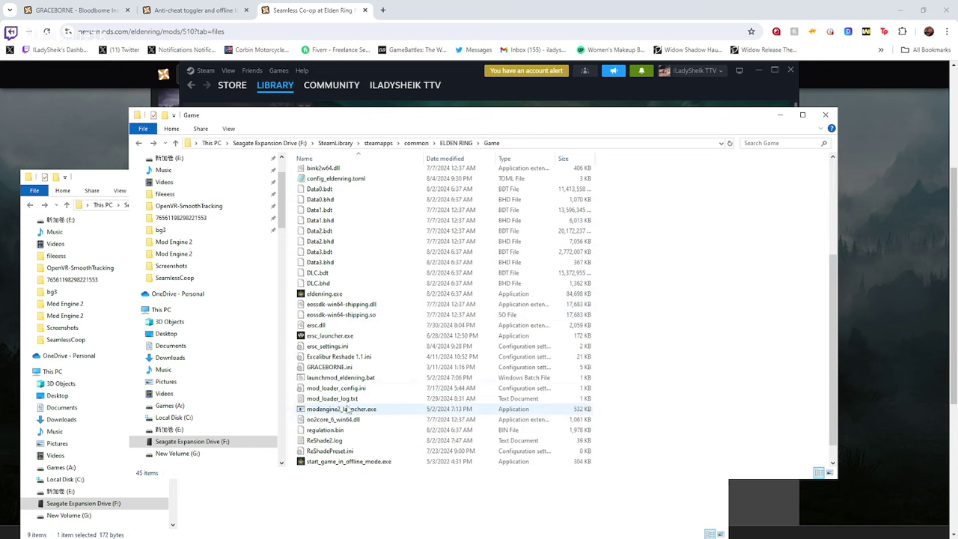
left_click(357, 411)
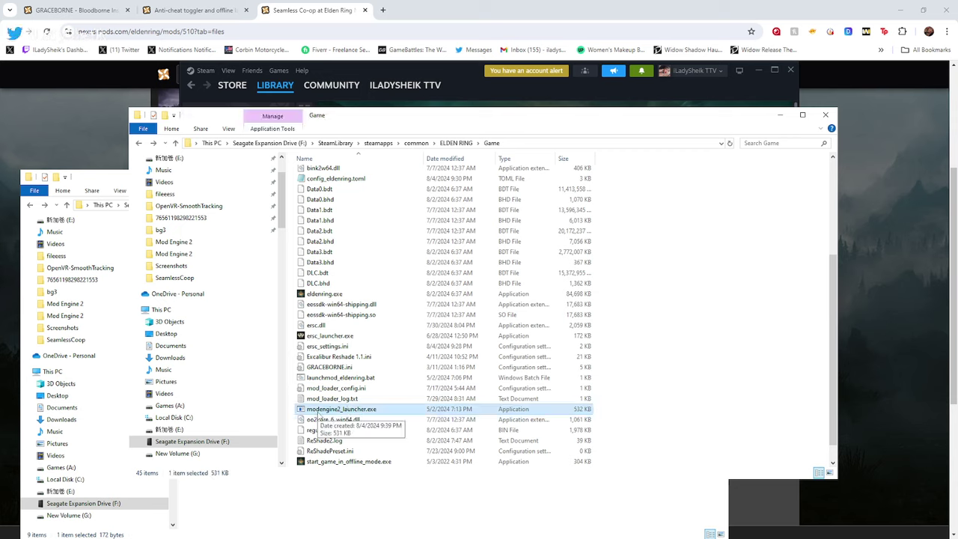
Rename modengine2_launcher.exe to start_protected_game and confirm the rename with Yes
right_click(380, 417)
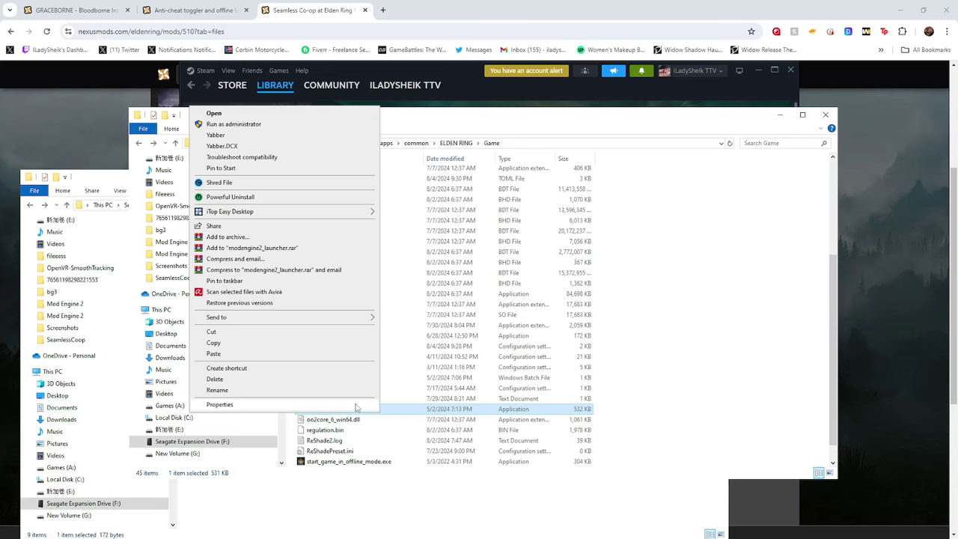
left_click(318, 392)
type("sta")
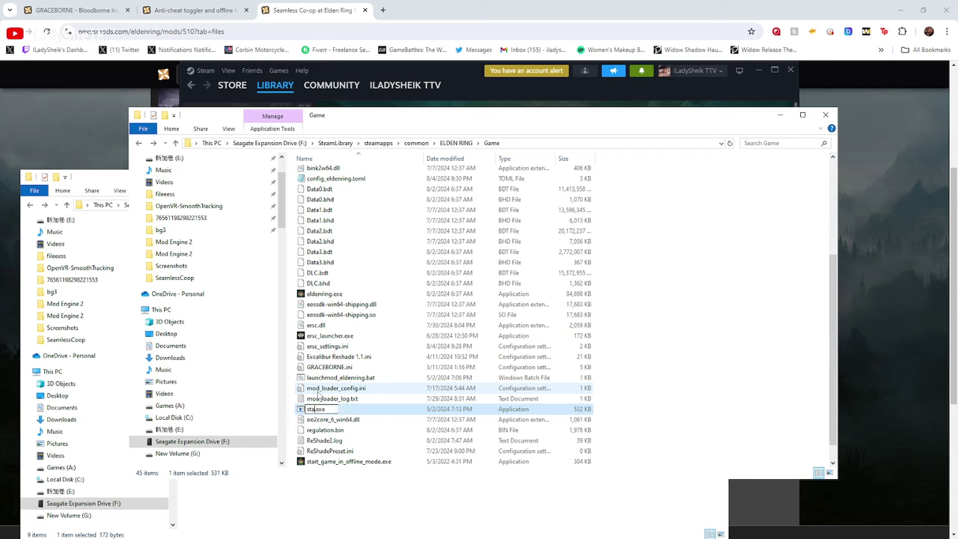
type("rt_protected")
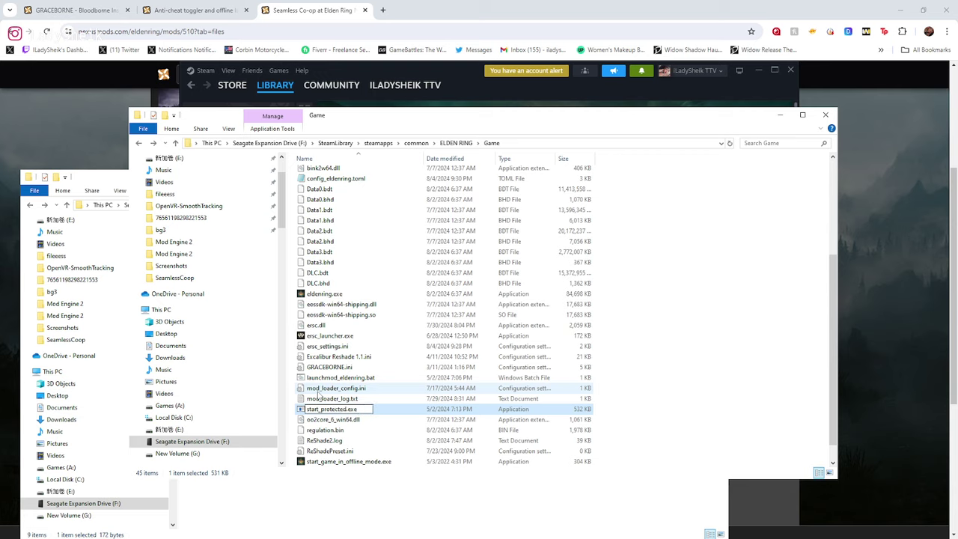
type("_game")
key("Return")
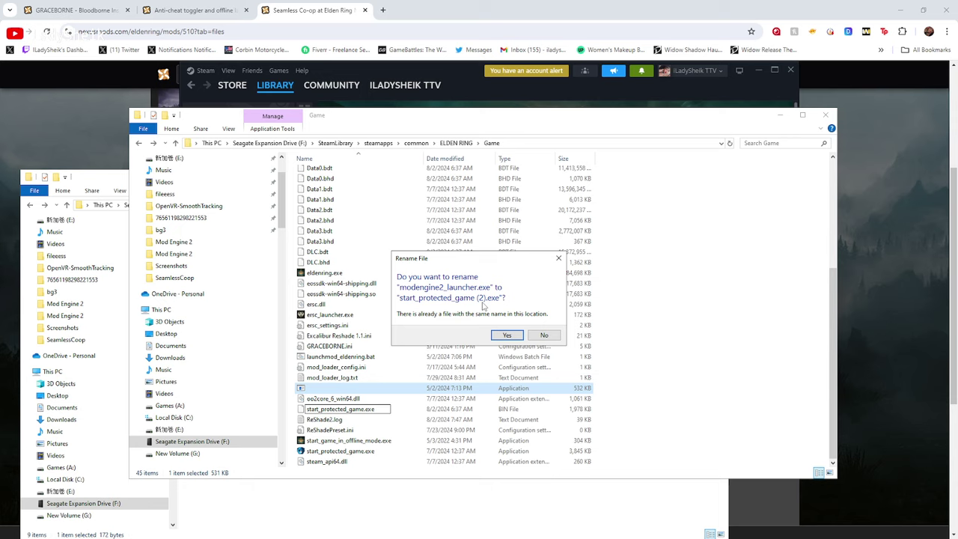
left_click(507, 334)
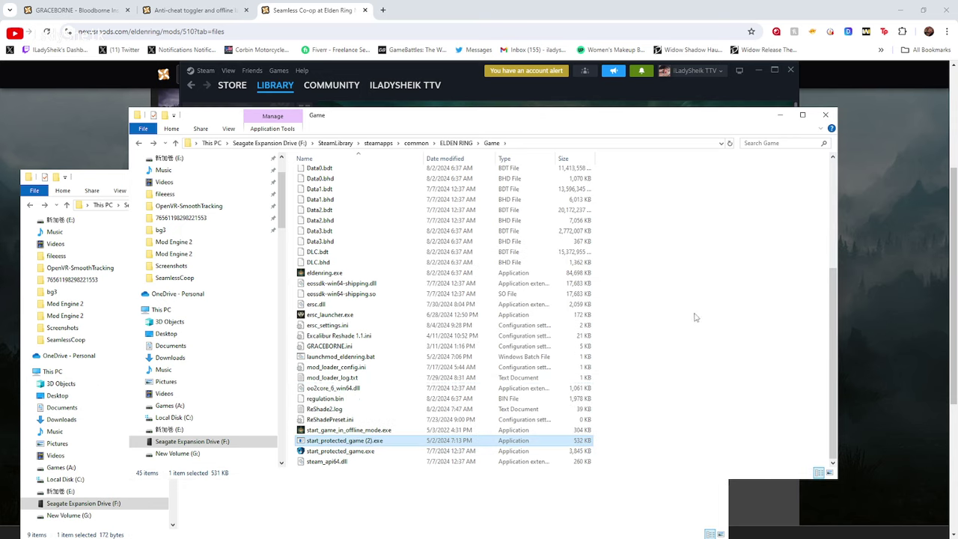
Select both start_protected_game executables, then select only start_protected_game (2).exe
left_click_drag(603, 451, 503, 442)
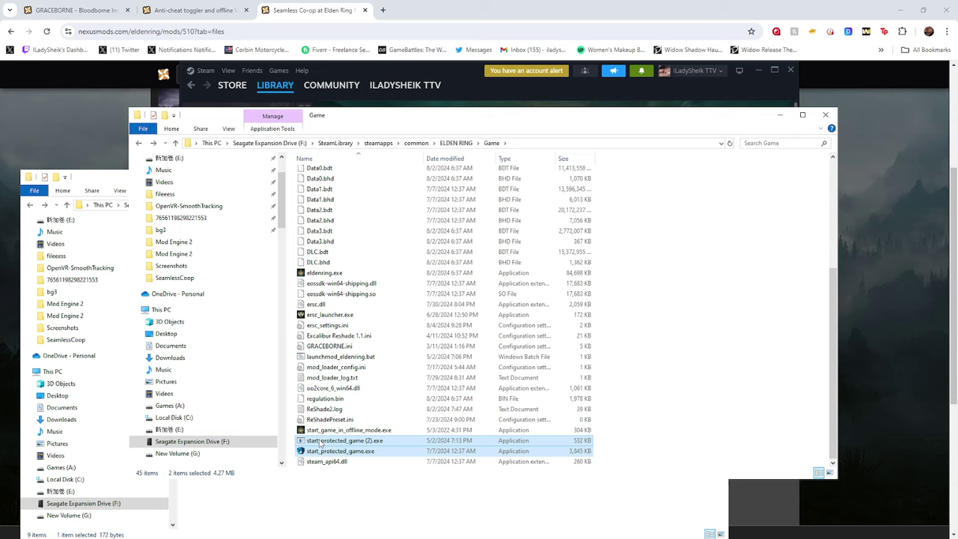
left_click(658, 377)
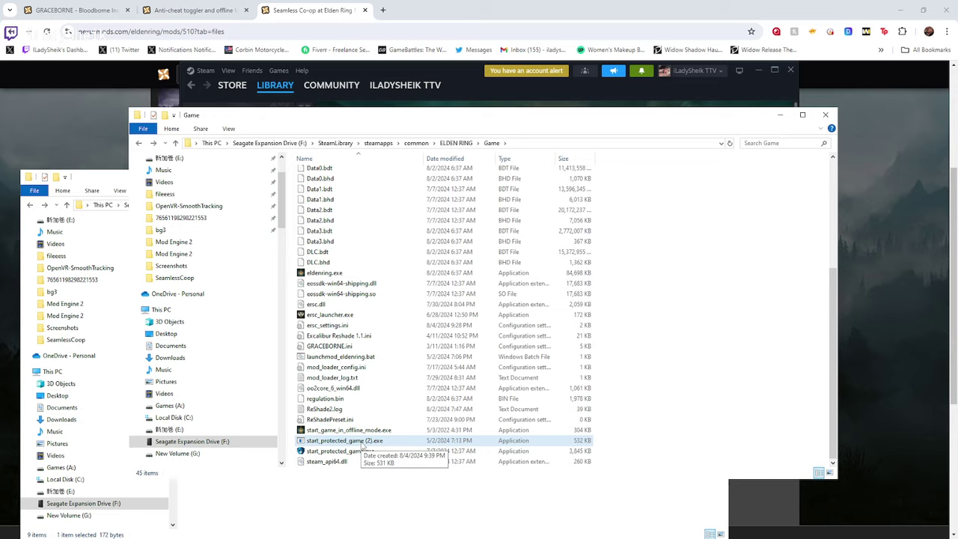
left_click(363, 442)
right_click(363, 442)
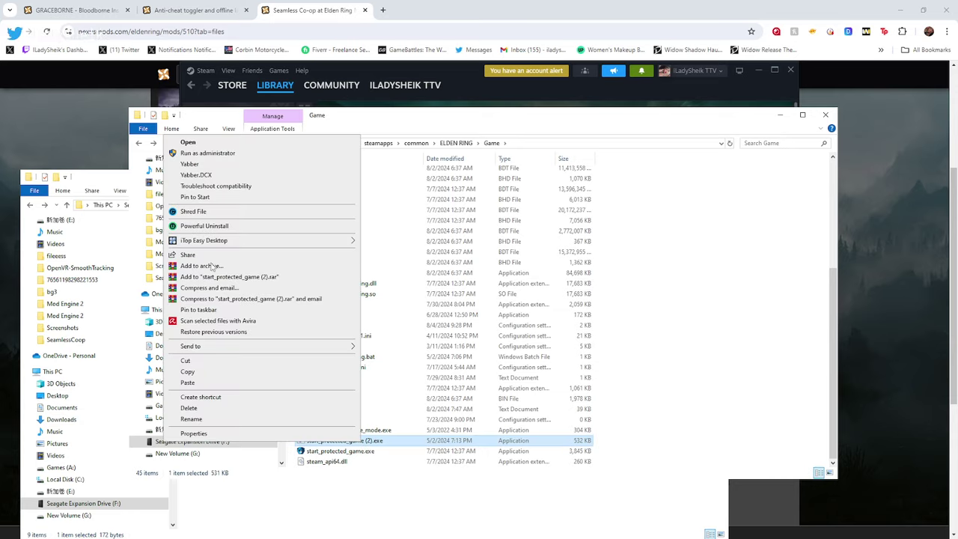
left_click(198, 153)
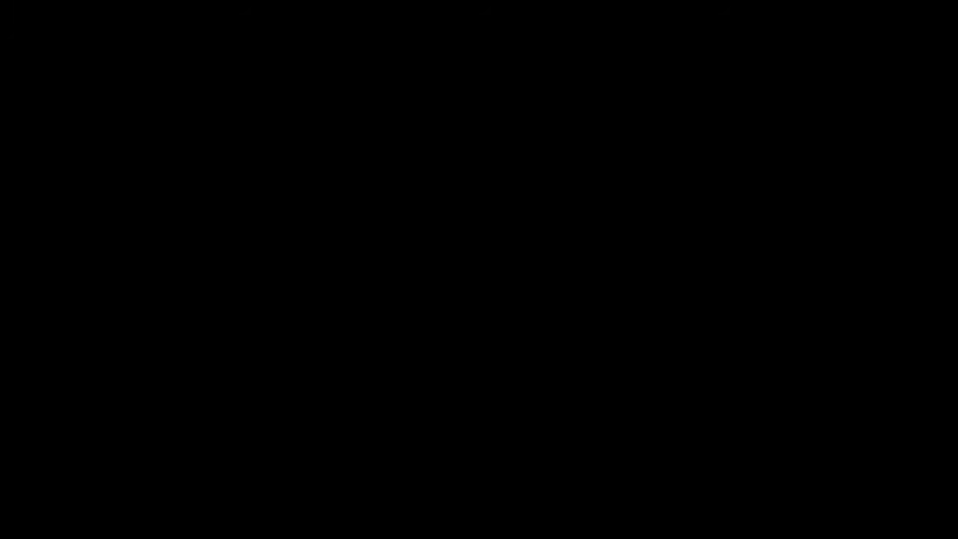
scroll(744, 306, "up", 5)
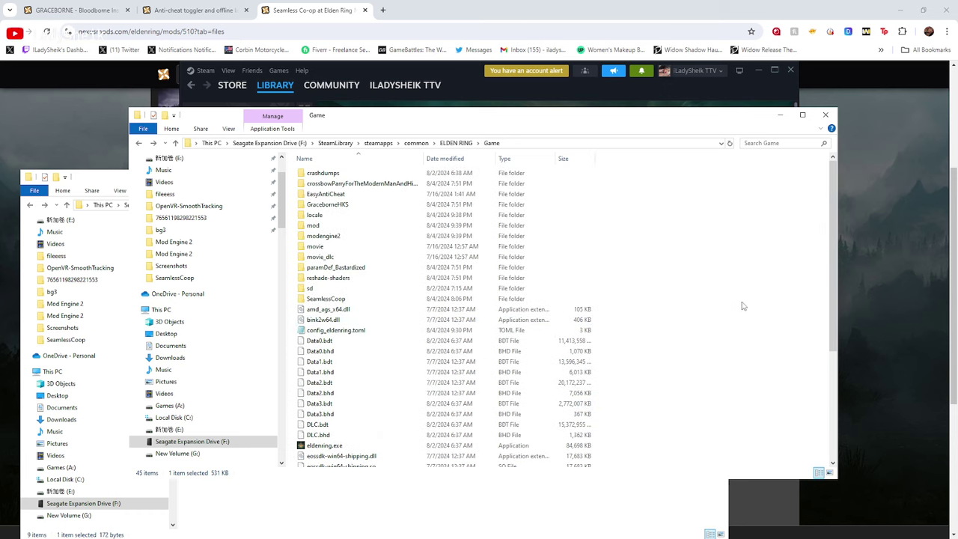
left_click(708, 285)
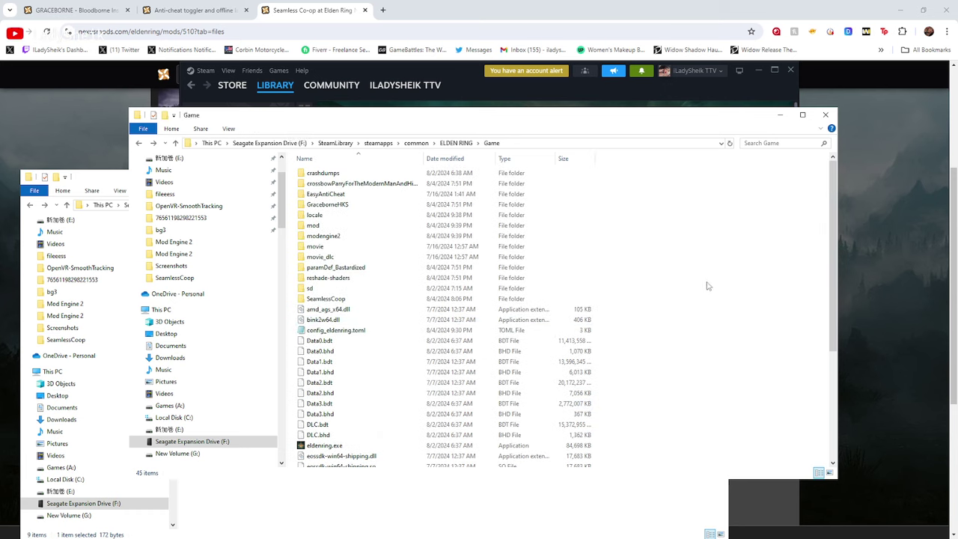
scroll(625, 324, "down", 2)
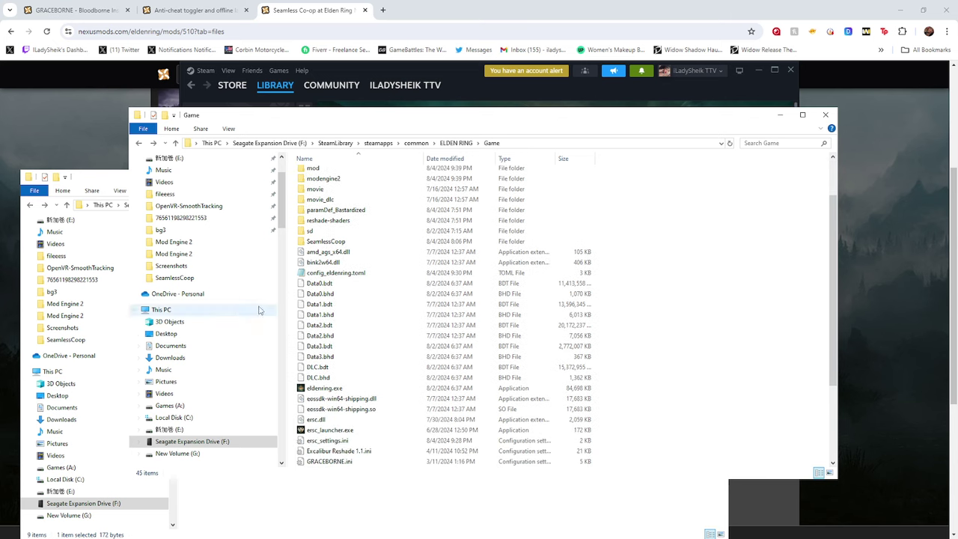
scroll(374, 337, "down", 4)
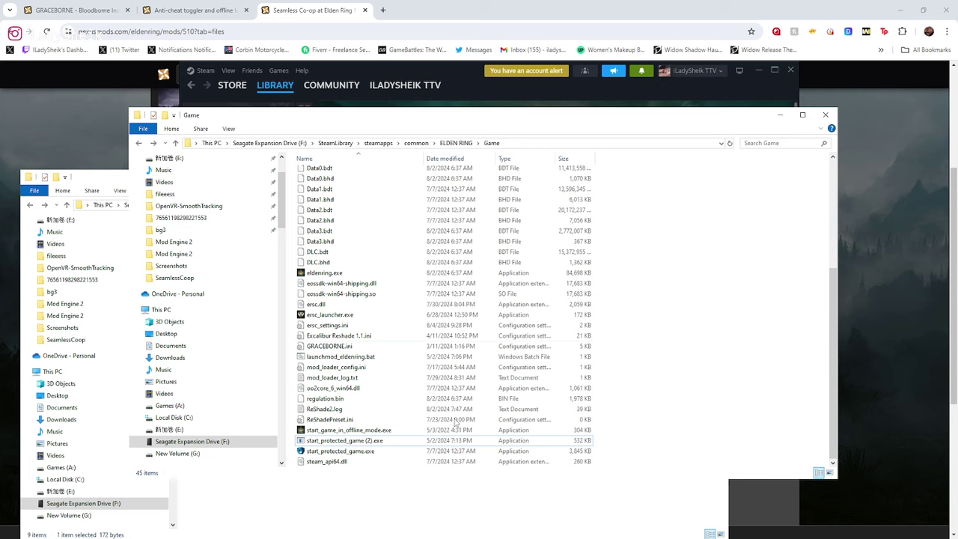
left_click(337, 325)
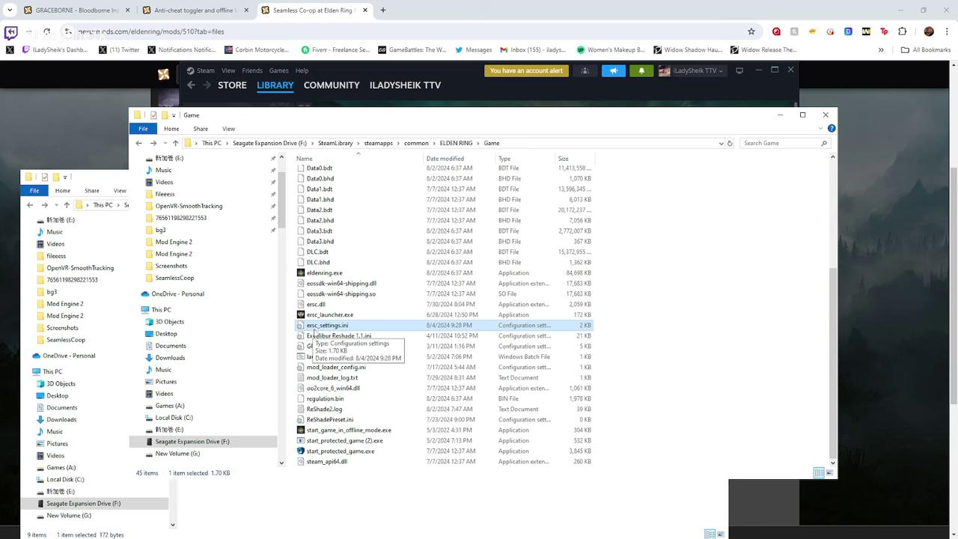
Open ersc_settings.ini in Notepad, select the cooppassword value, save the file, and close Notepad
double_click(357, 330)
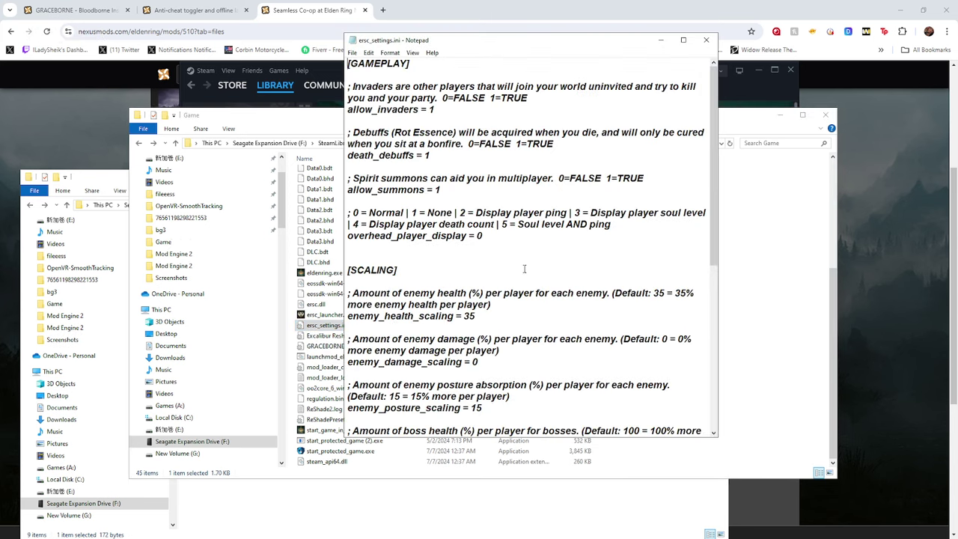
scroll(459, 332, "down", 10)
left_click_drag(458, 332, 428, 328)
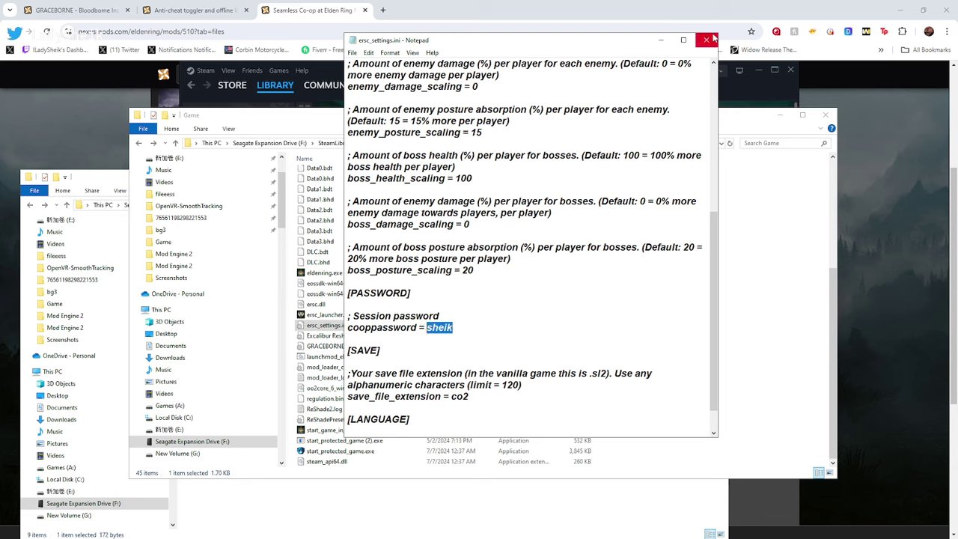
left_click(352, 54)
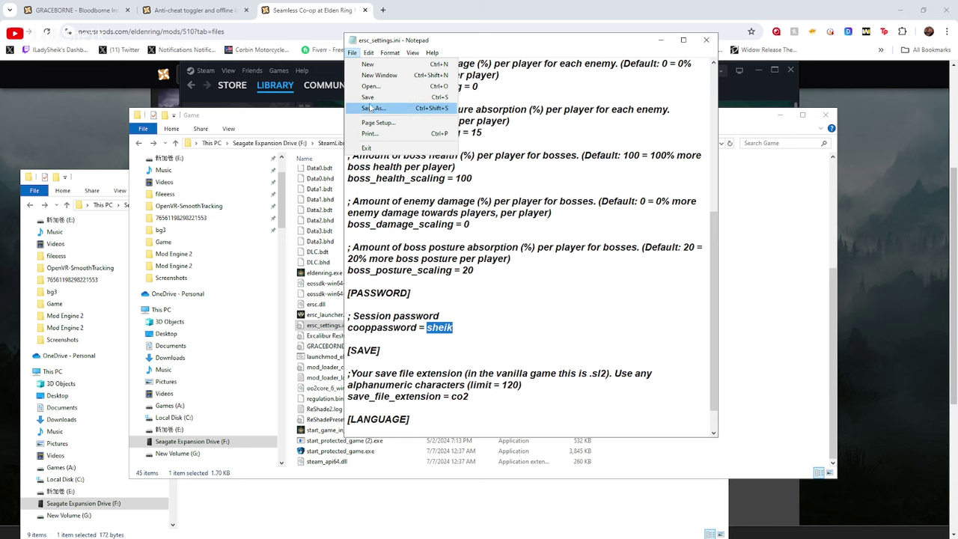
left_click(368, 96)
left_click(705, 40)
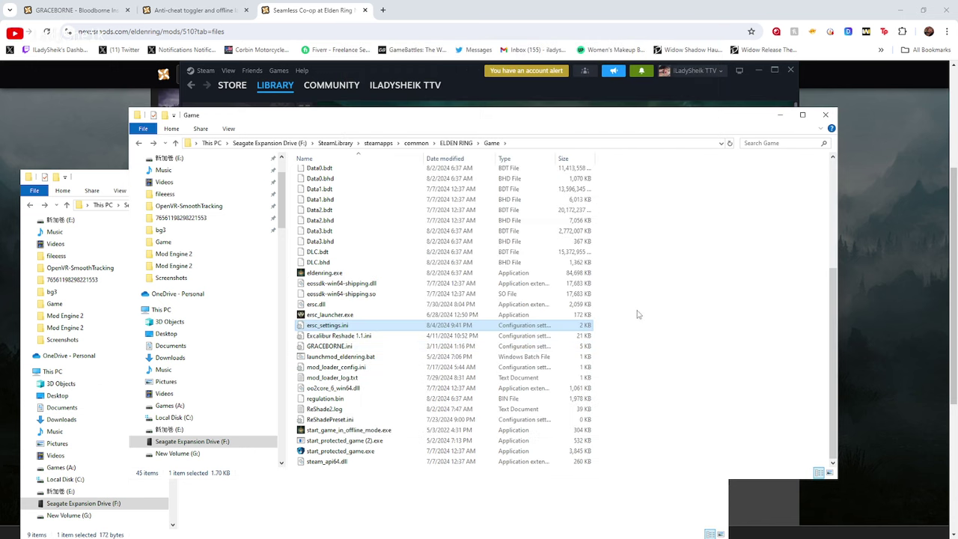
left_click(629, 341)
scroll(627, 311, "up", 5)
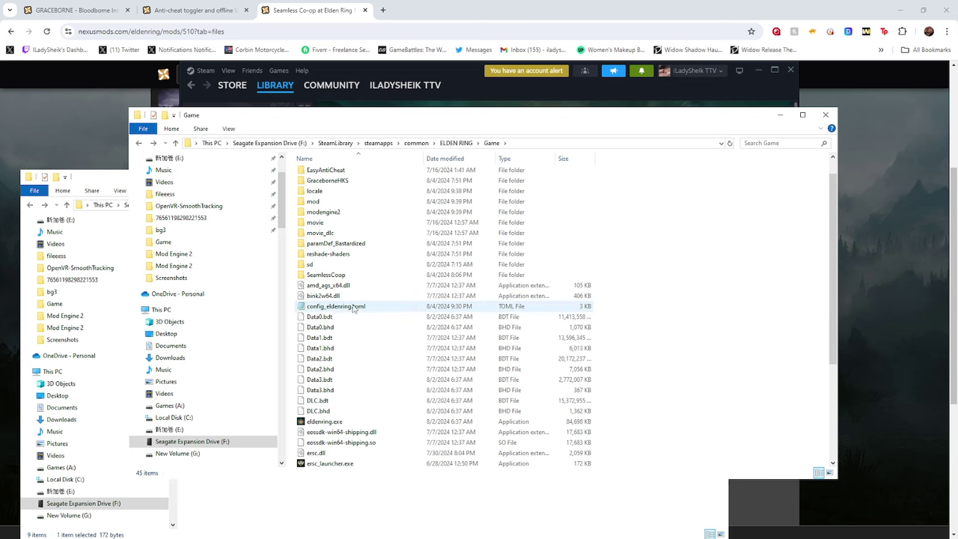
double_click(358, 307)
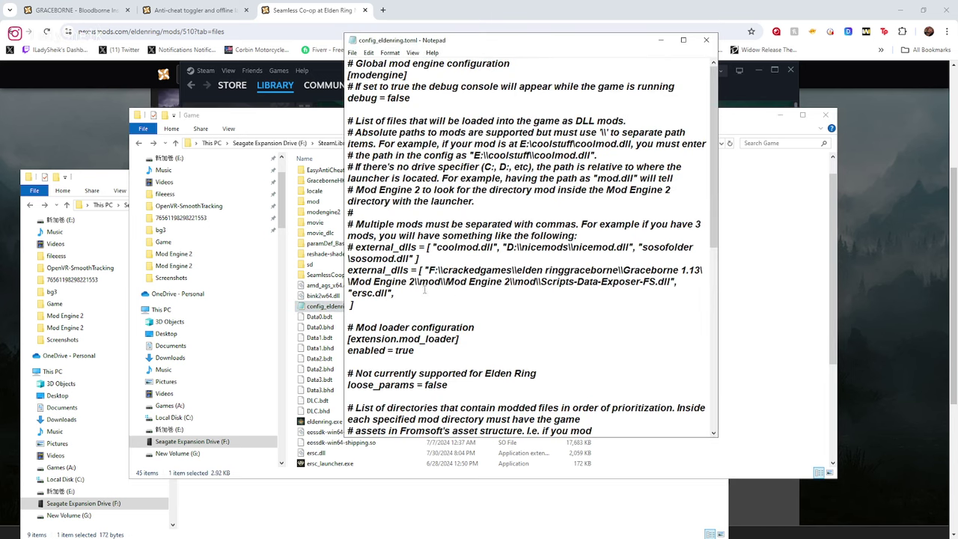
left_click_drag(405, 304, 351, 279)
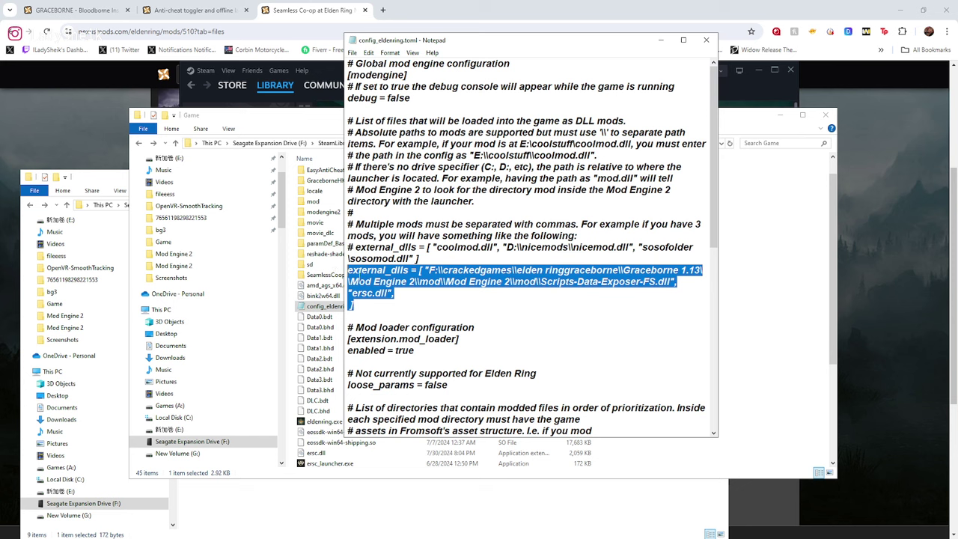
left_click(706, 40)
scroll(419, 314, "up", 2)
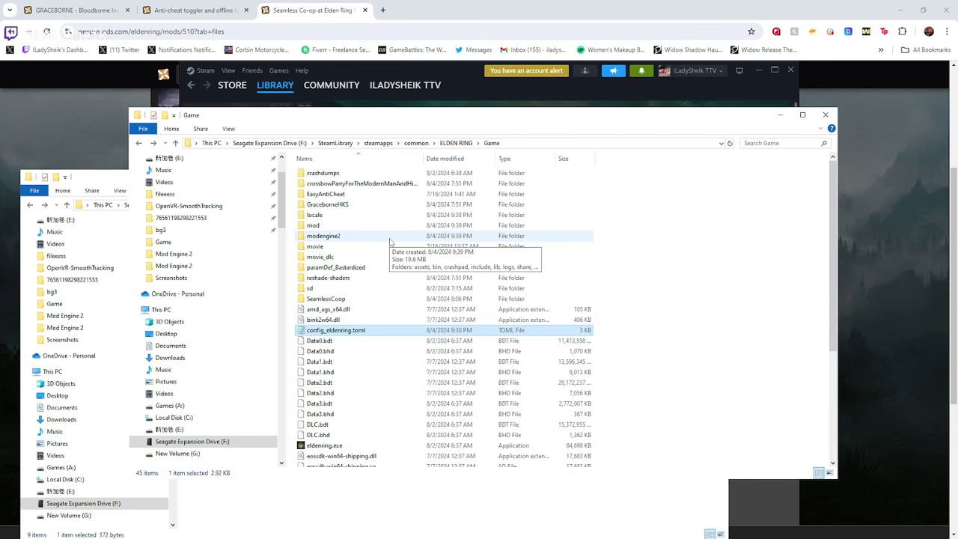
double_click(347, 224)
left_click(345, 299)
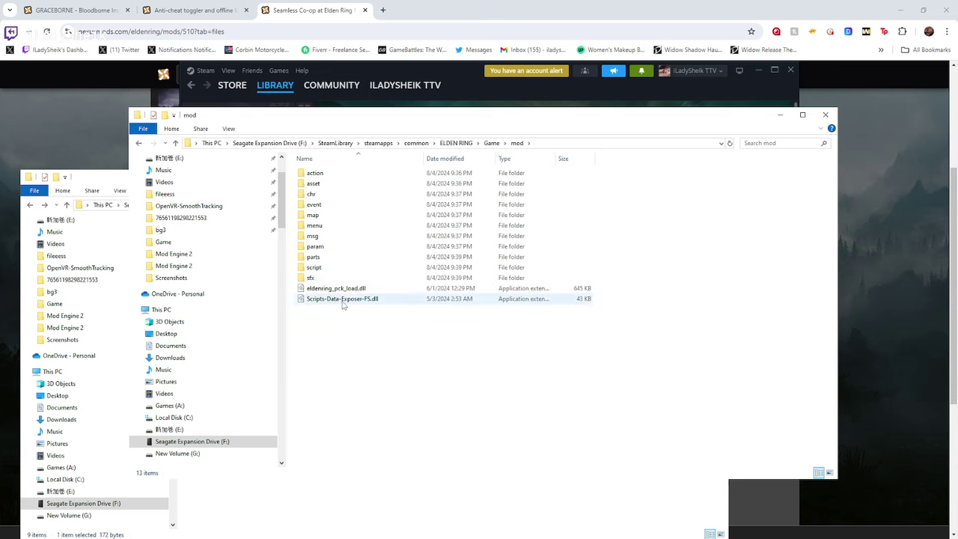
left_click(138, 143)
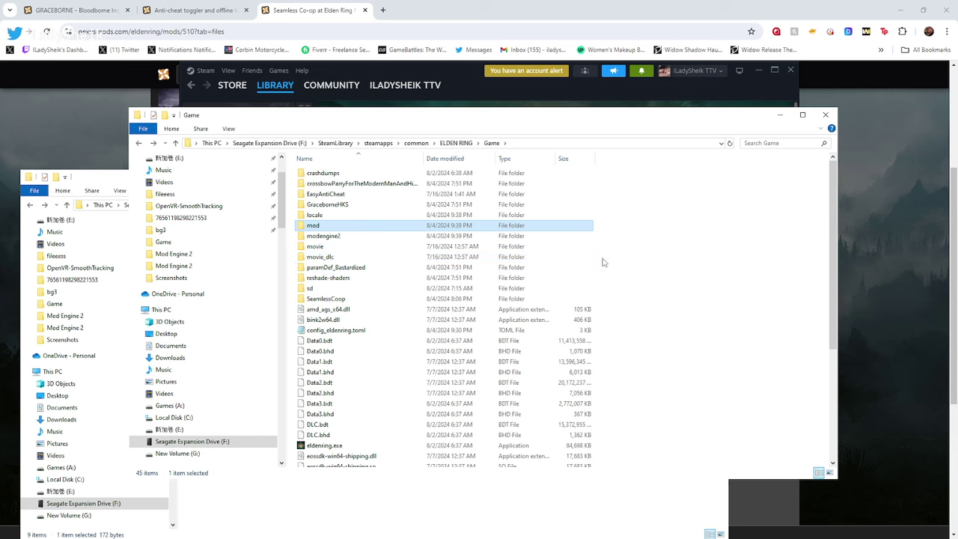
scroll(603, 262, "down", 4)
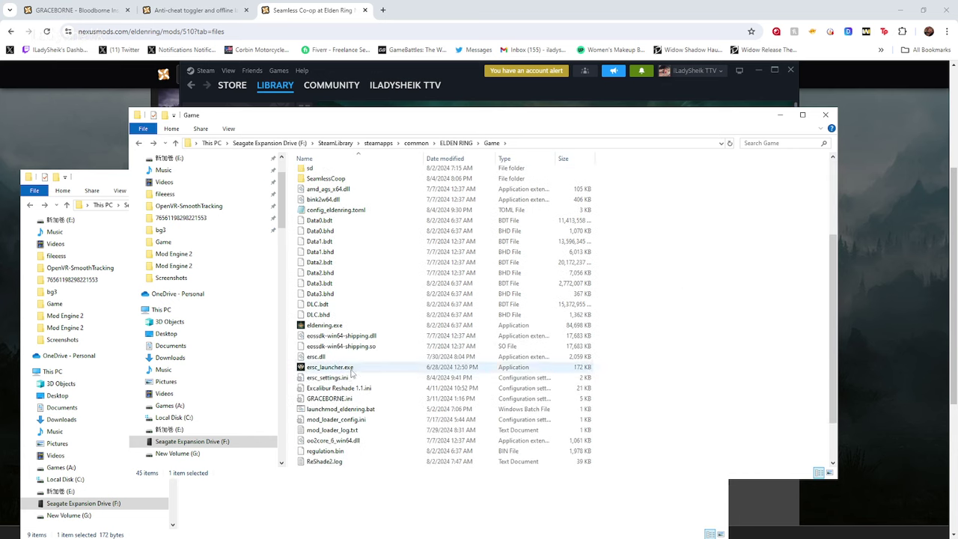
scroll(367, 411, "down", 2)
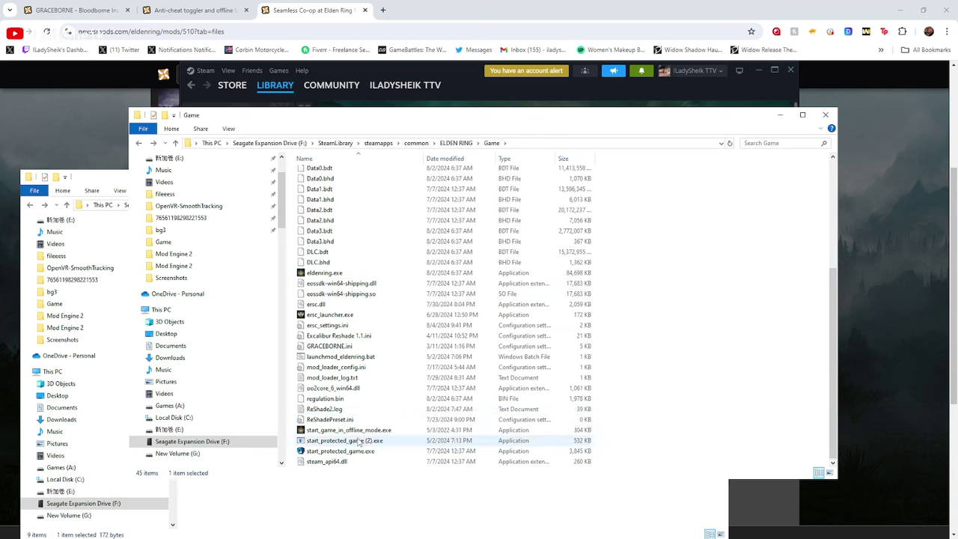
right_click(366, 446)
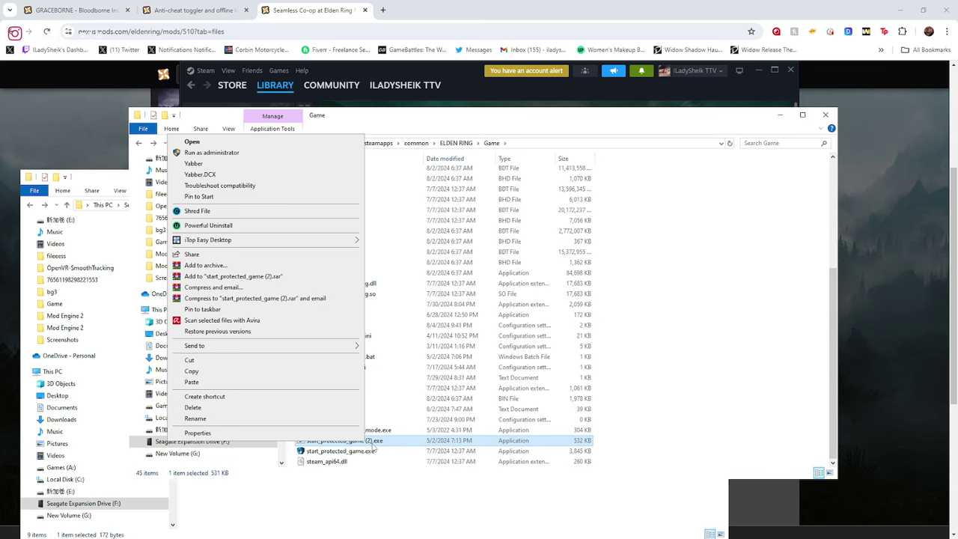
left_click(362, 445)
left_click(357, 446)
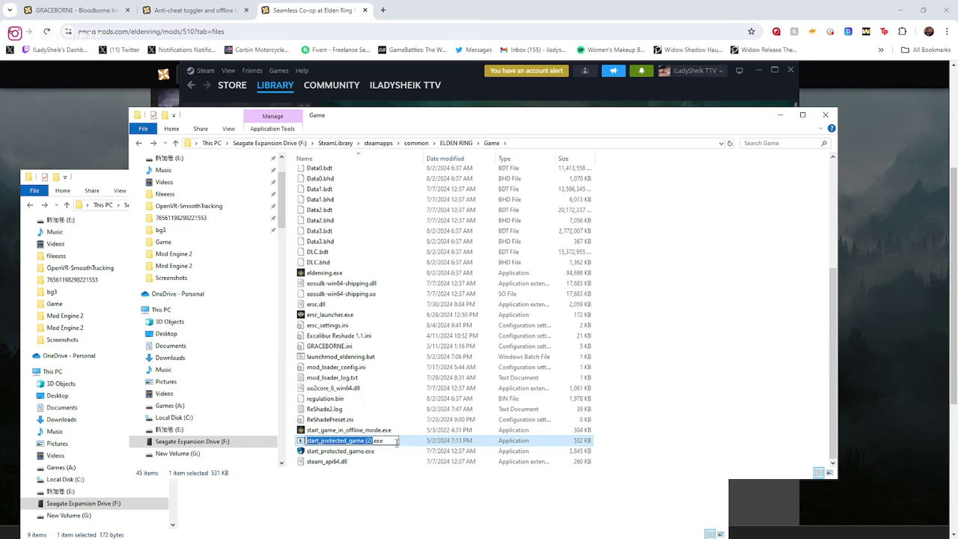
left_click(414, 442)
right_click(390, 443)
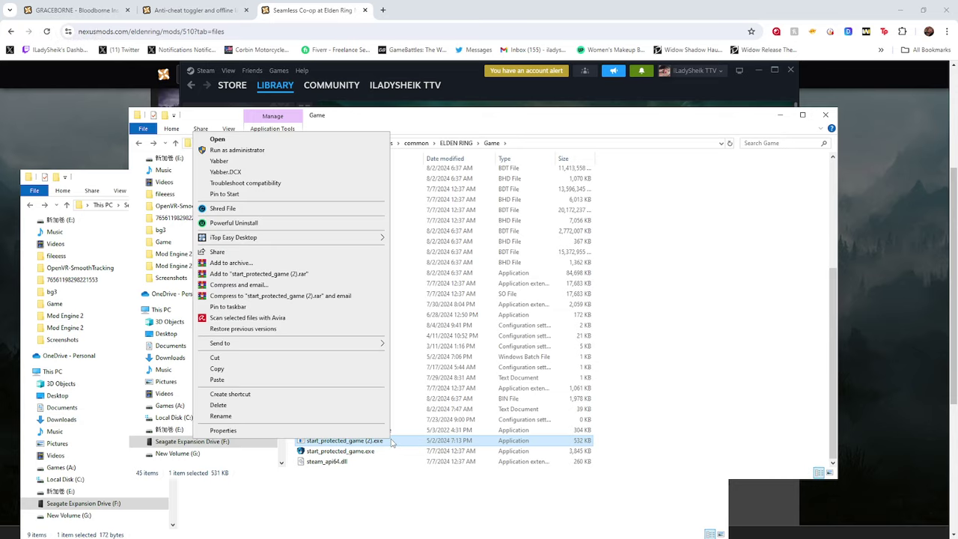
left_click(253, 150)
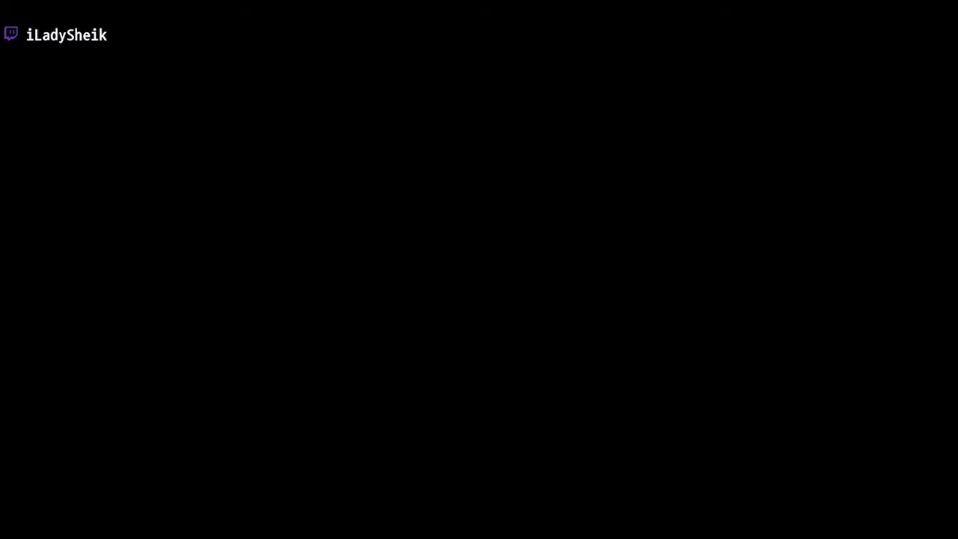
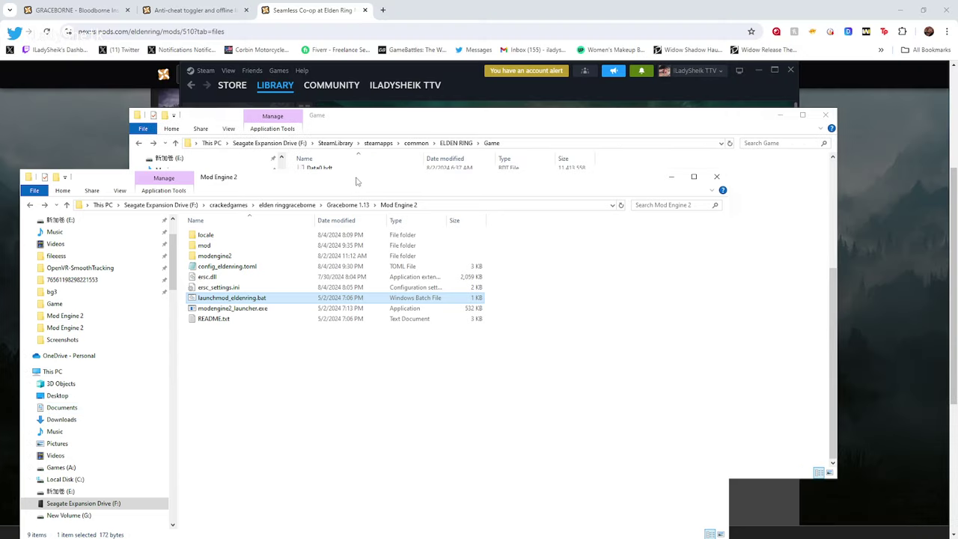
Move the Mod Engine 2 window aside and go up to the elden ringgraceborne folder
left_click_drag(356, 182, 445, 96)
left_click(376, 119)
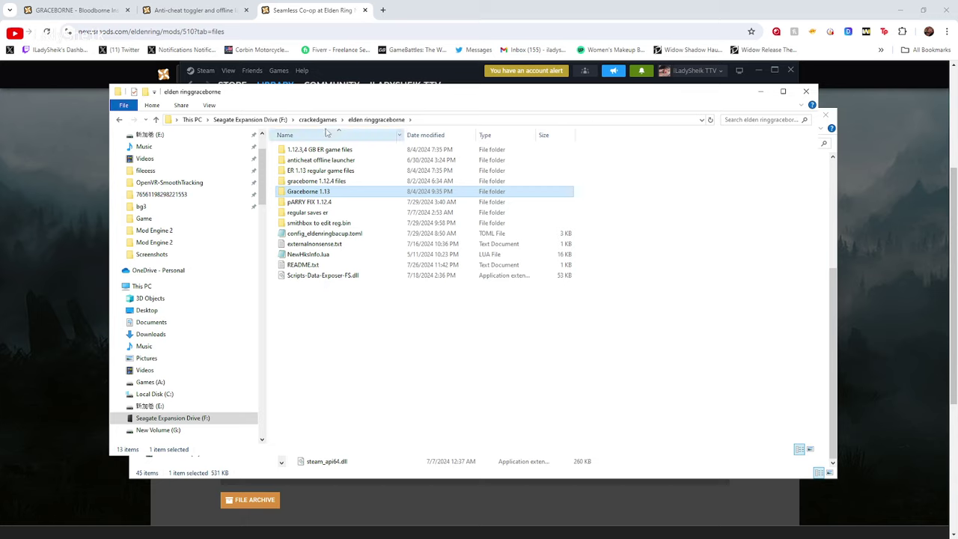
Copy regulation.bin from the Graceborne 1.13 folder
double_click(308, 193)
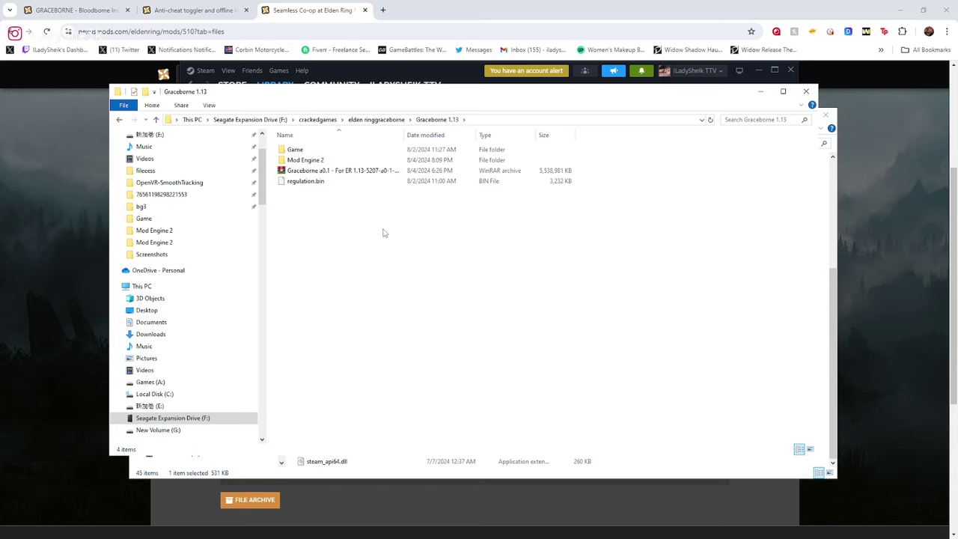
left_click(307, 181)
right_click(308, 184)
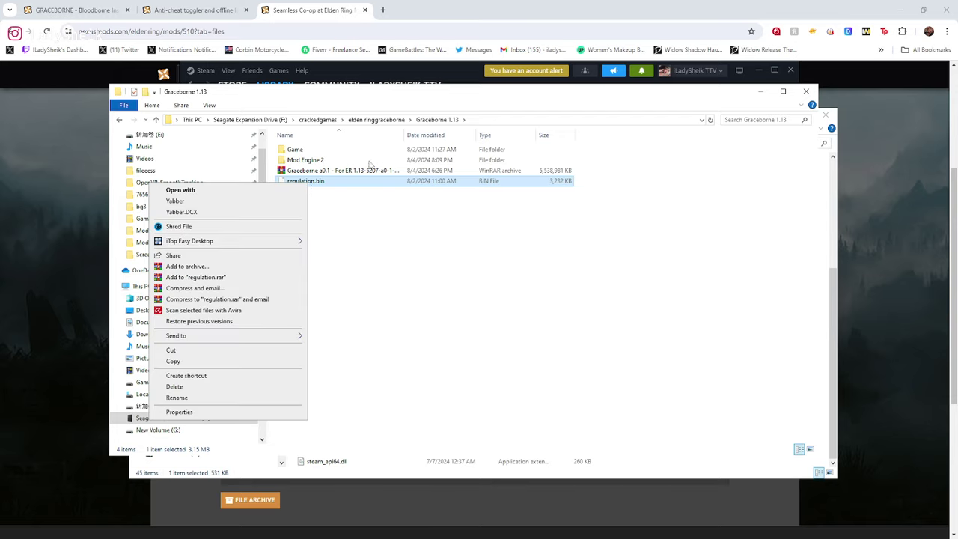
left_click(173, 362)
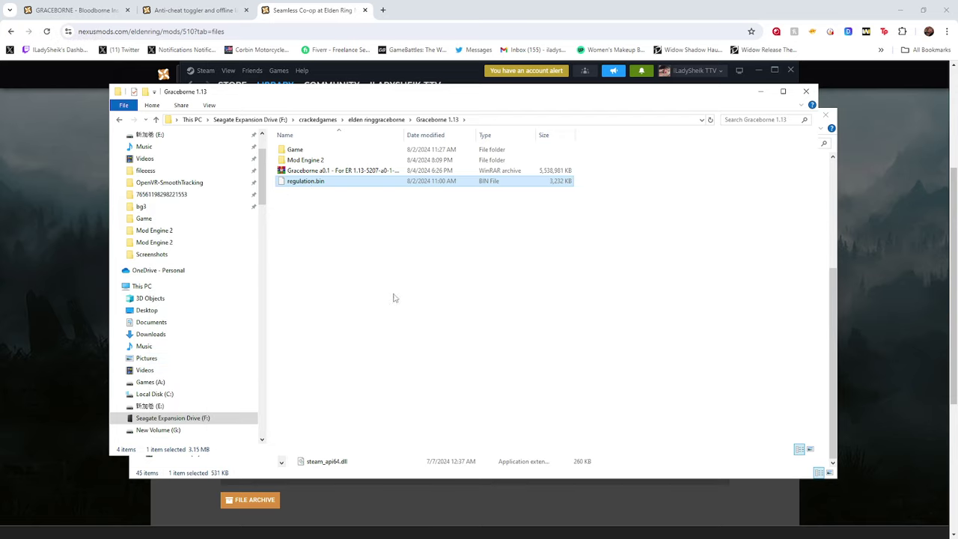
Open the mod folder inside Mod Engine 2, then minimize that window to reveal the Game folder
double_click(305, 160)
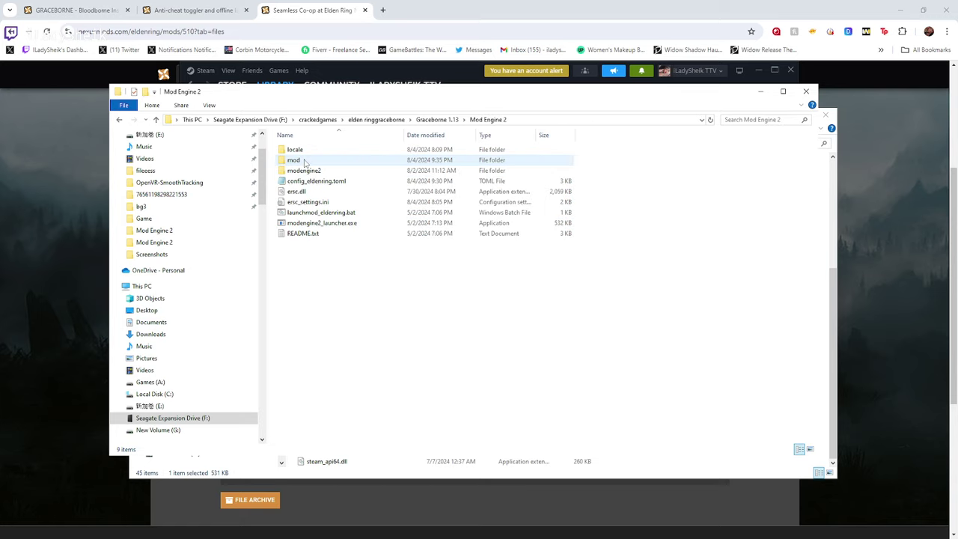
double_click(295, 160)
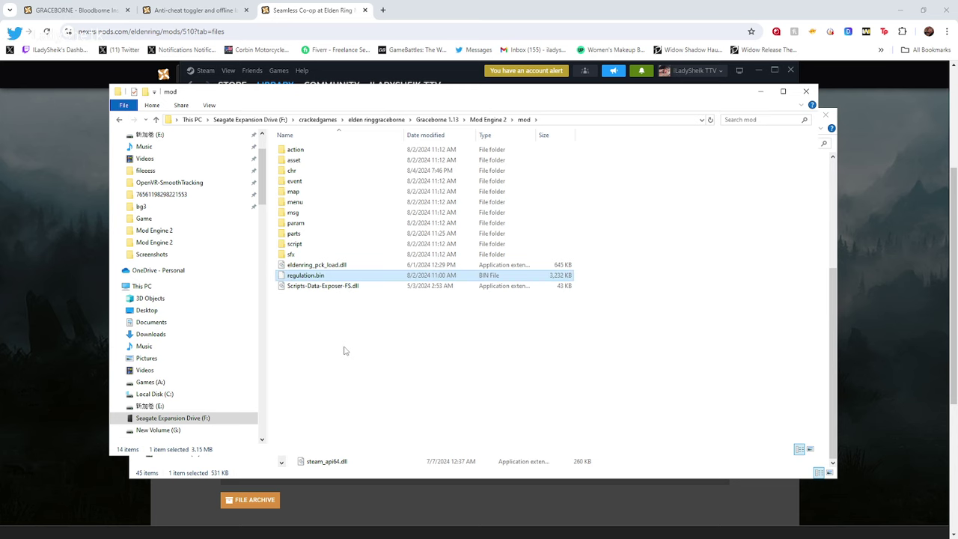
left_click(759, 93)
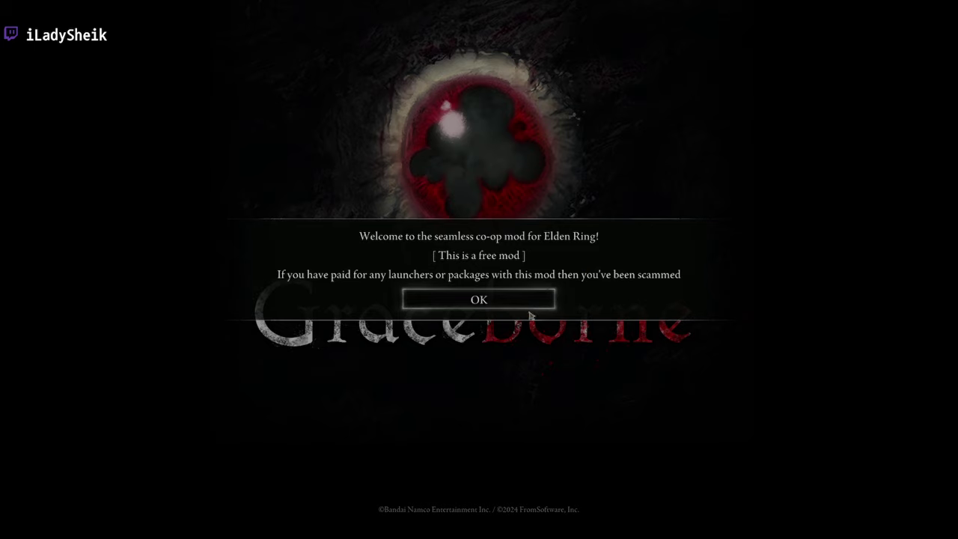
Dismiss the Seamless Co-op welcome and separate-save notices to reach the Graceborne title menu
left_click(486, 307)
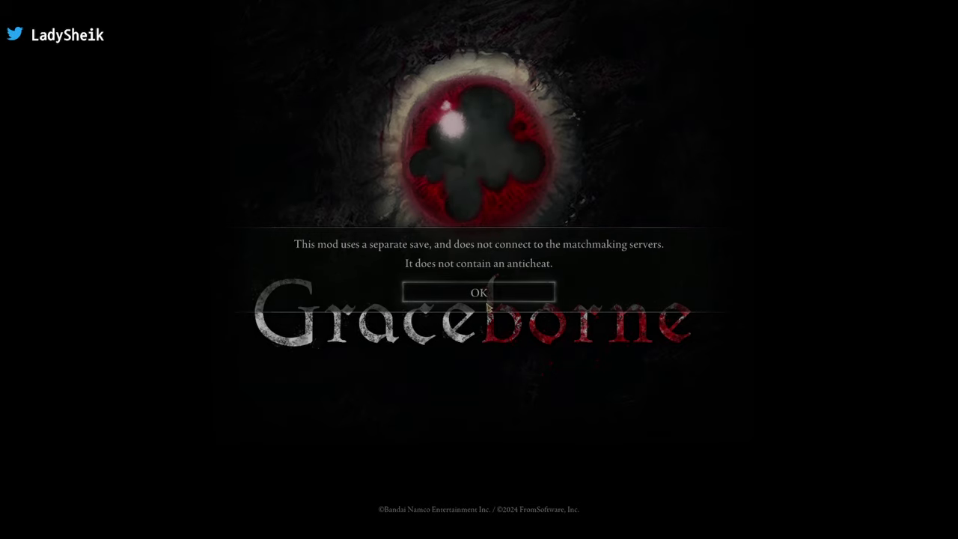
left_click(486, 299)
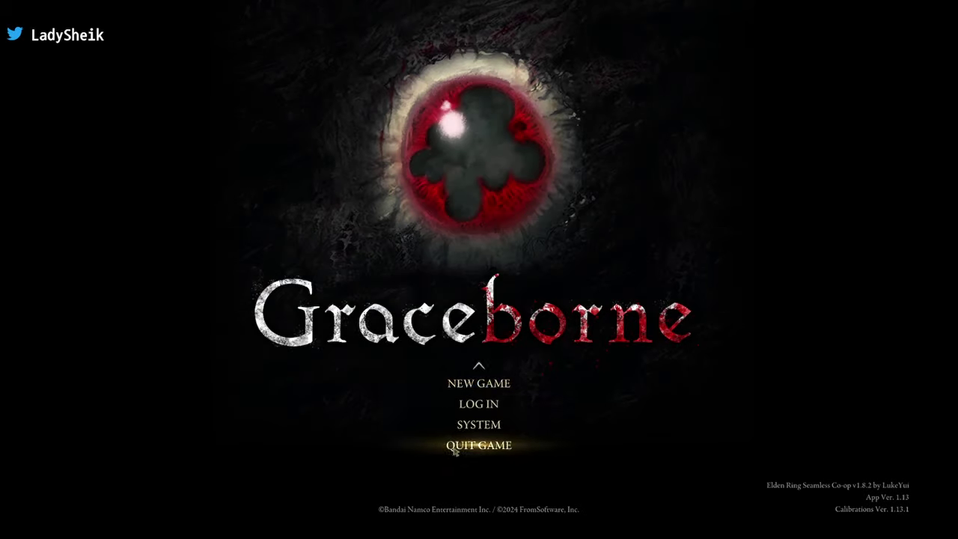